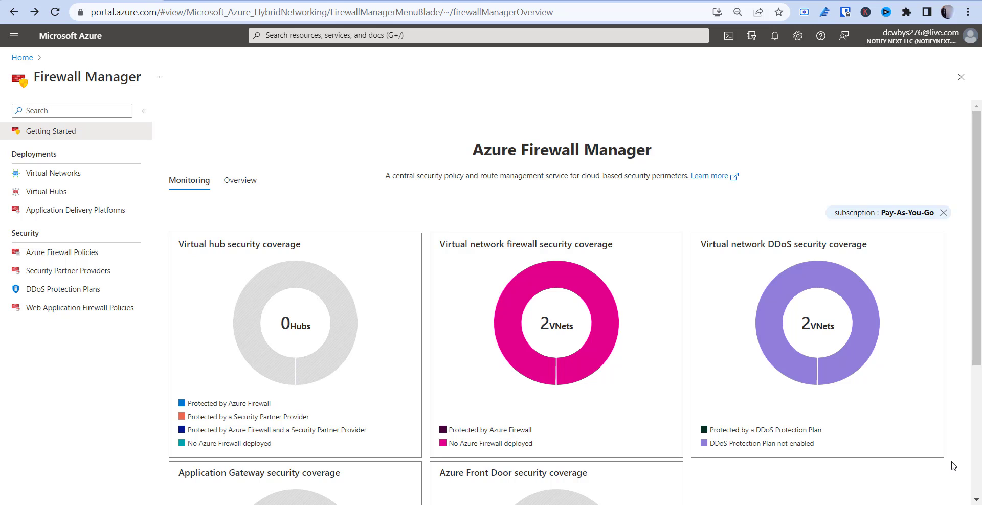
View the virtual networks and their firewall deployment in Firewall Manager.
left_click(60, 174)
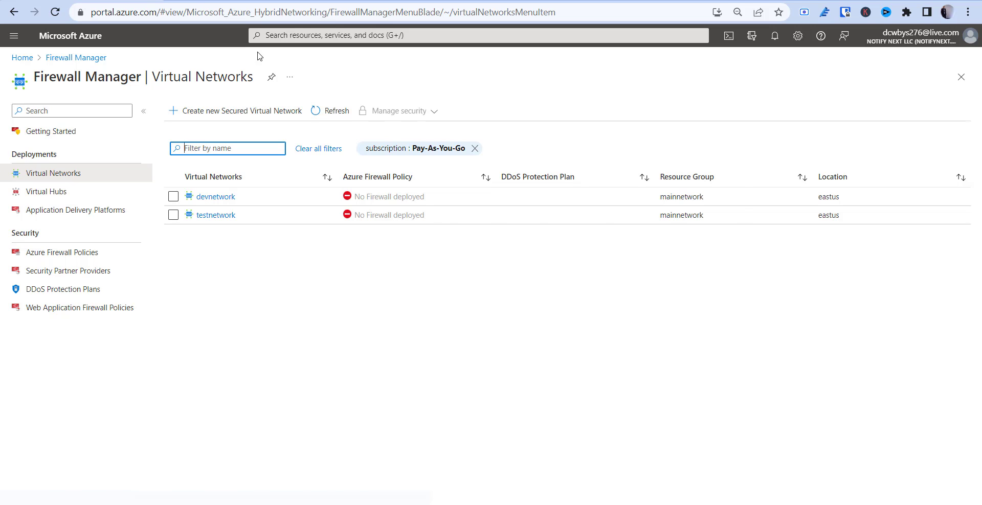
left_click(294, 34)
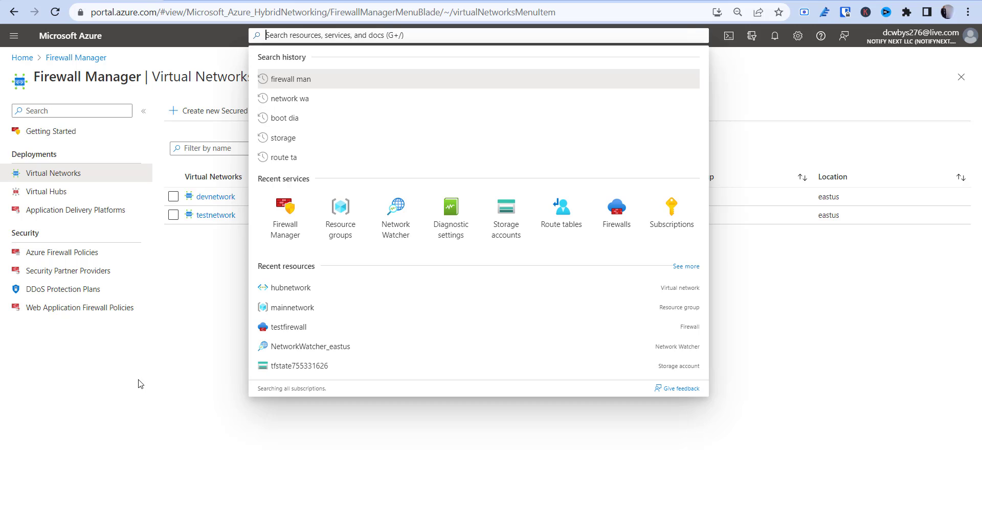
left_click(131, 401)
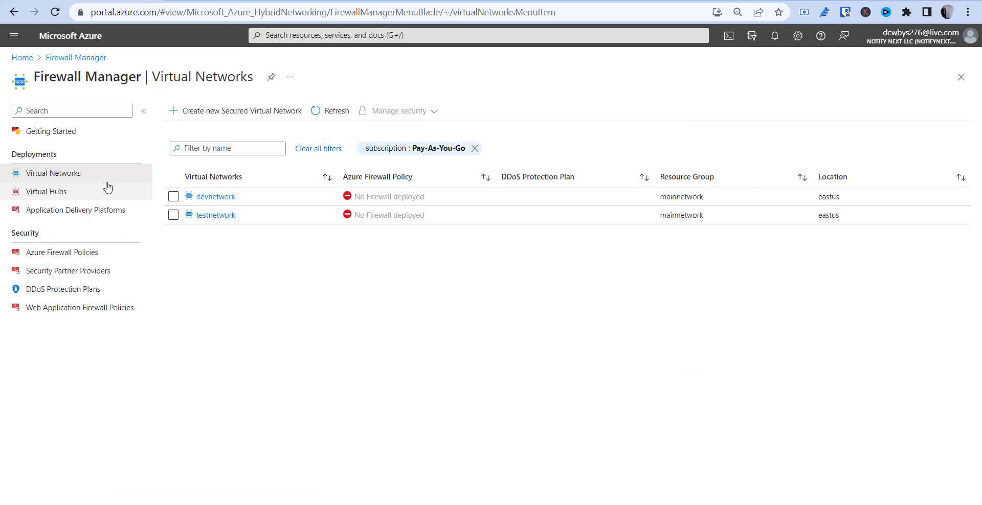
Start creating a new secured virtual hub in the virtual hubs section and assign it to the mainnetwork resource group.
left_click(65, 193)
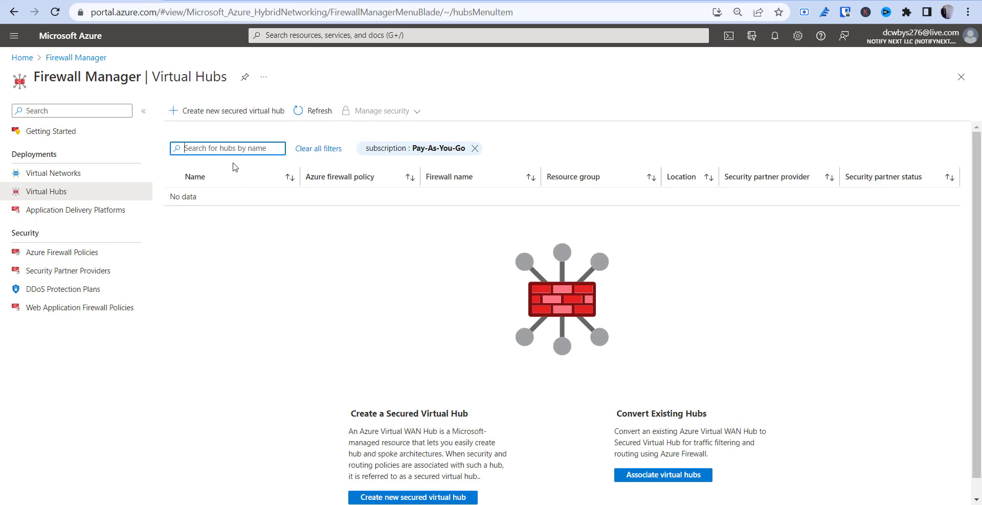
left_click(222, 118)
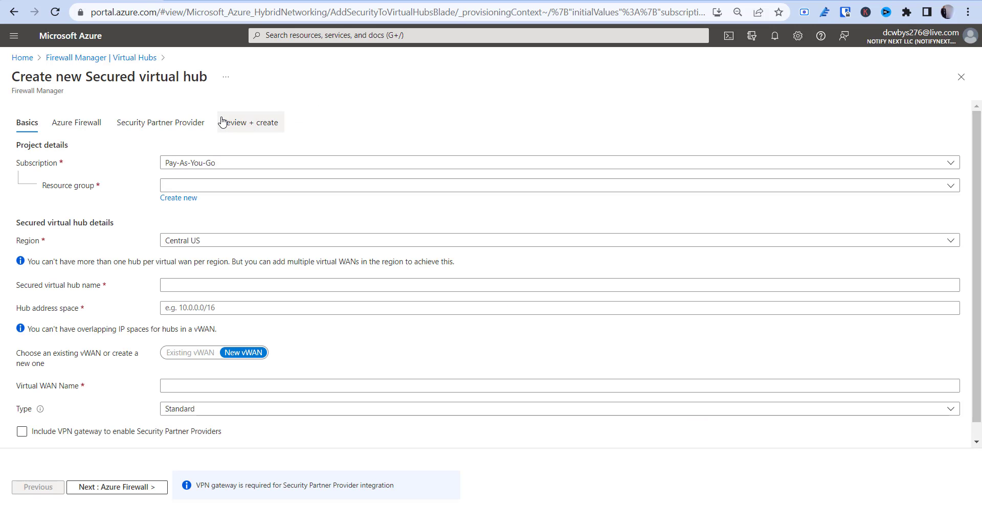
left_click(207, 188)
left_click(641, 225)
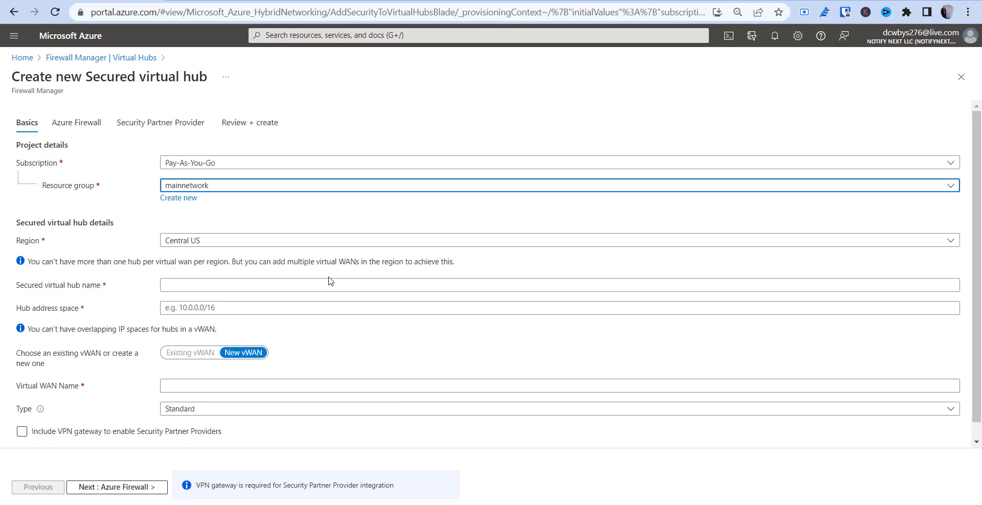
Name the secured virtual hub securehub and set its address space to 10.2.0.0/16.
left_click(217, 284)
type("securehub")
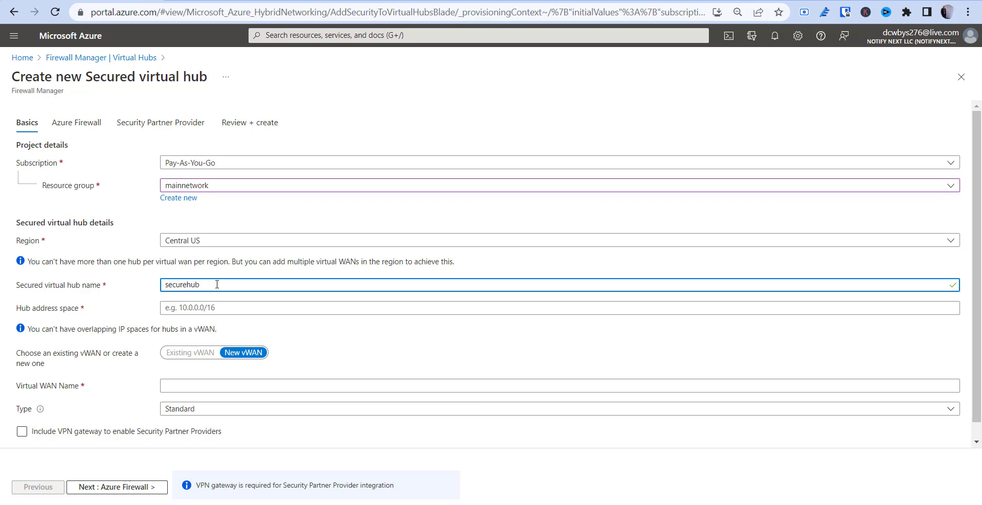
left_click(188, 309)
type("10.2.0.0")
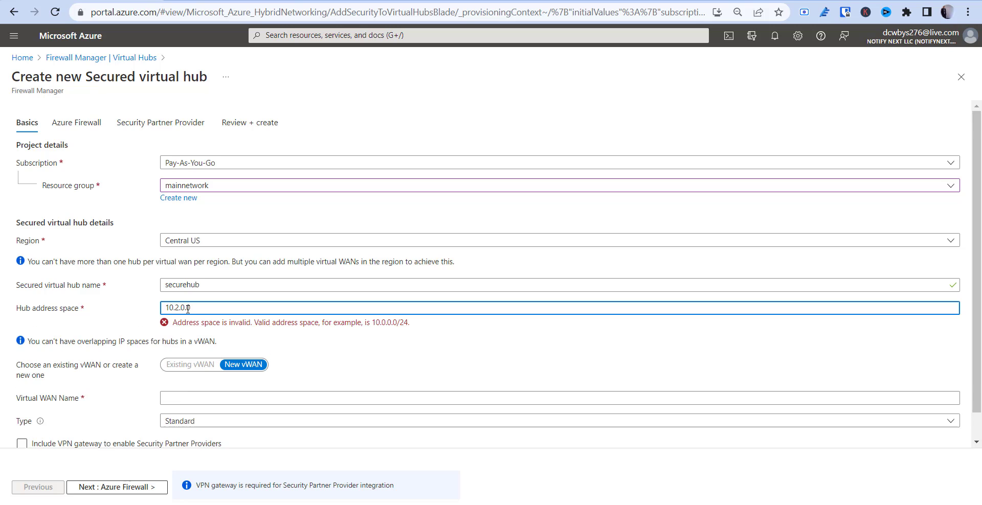
type("/")
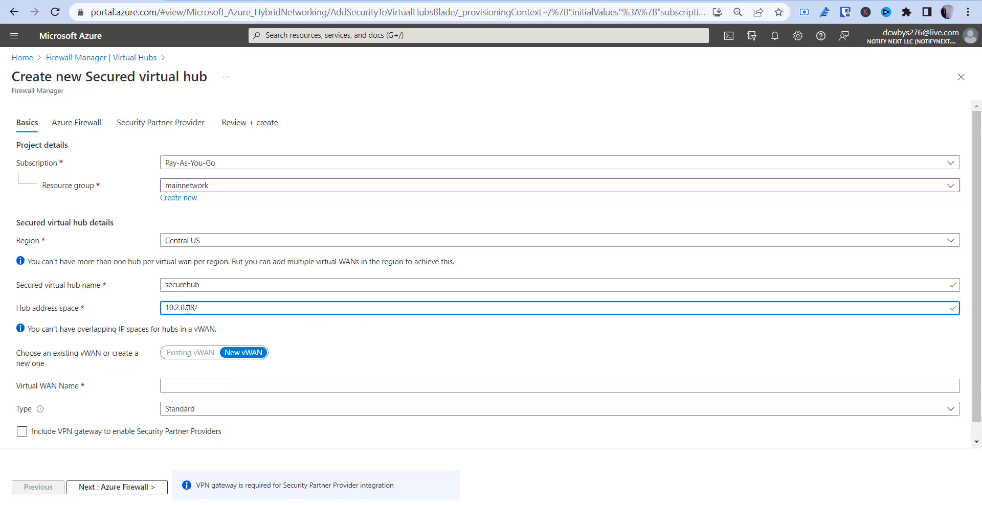
type("1")
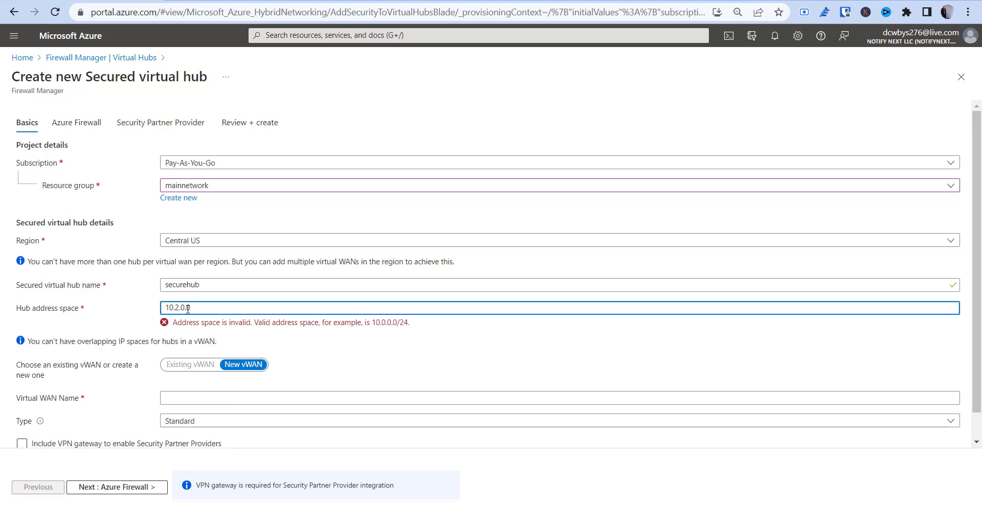
type("6")
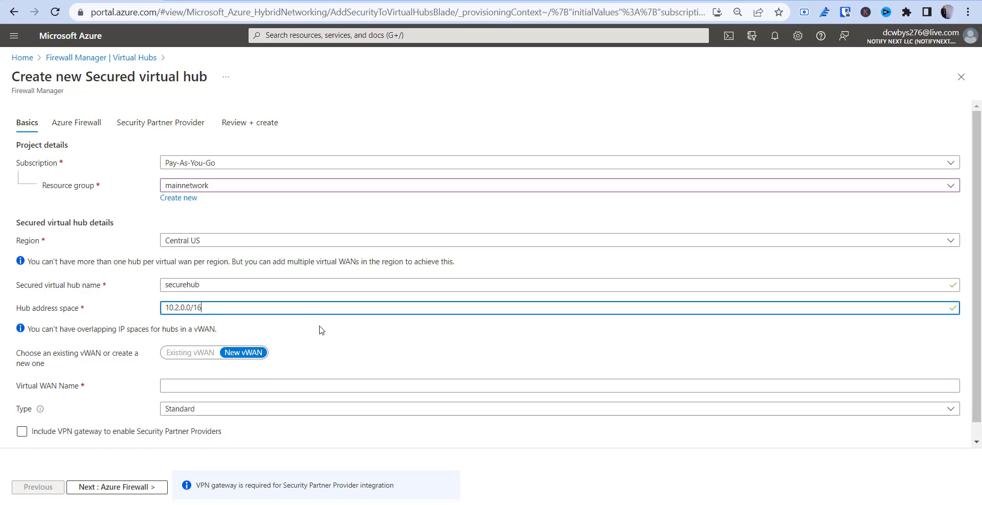
left_click(321, 330)
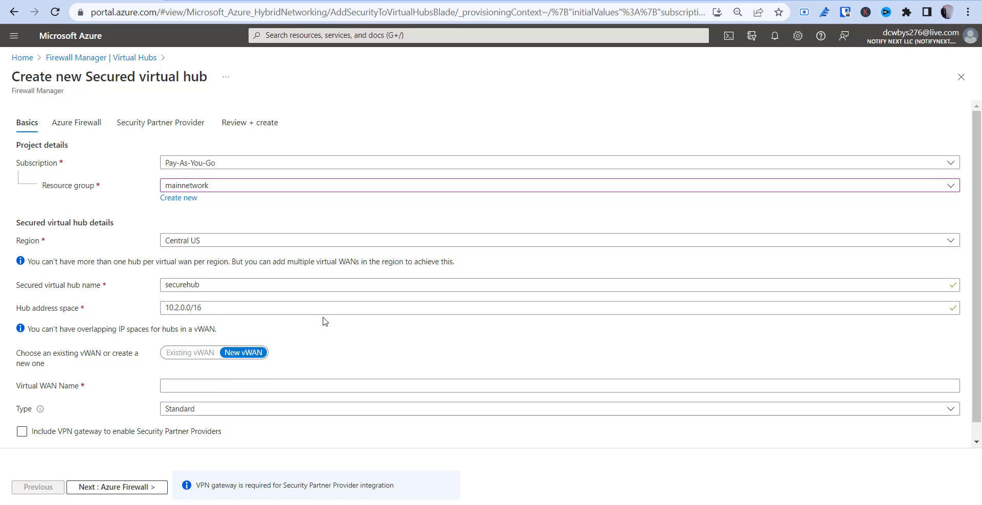
Set the hub to use a new virtual WAN named vwan01 of type Standard.
scroll(323, 322, "down", 1)
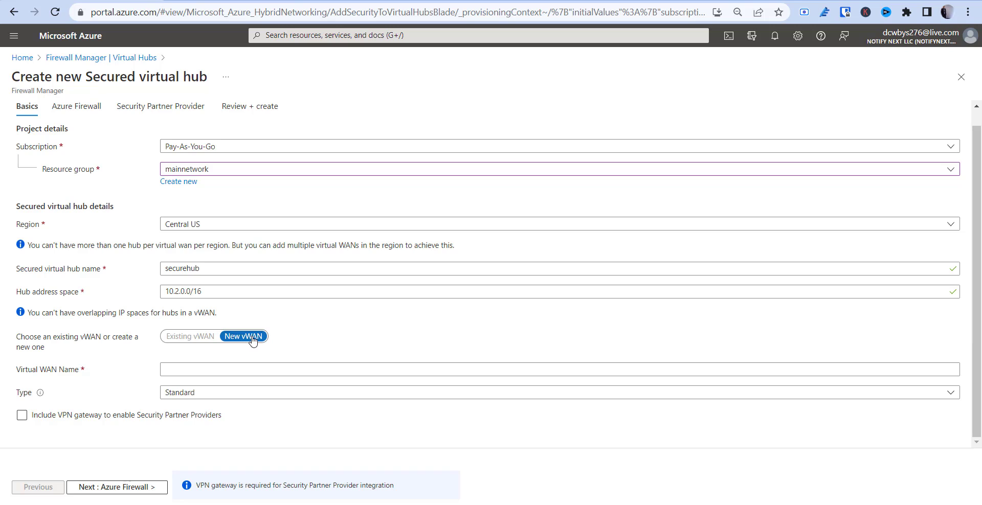
double_click(198, 338)
left_click(217, 368)
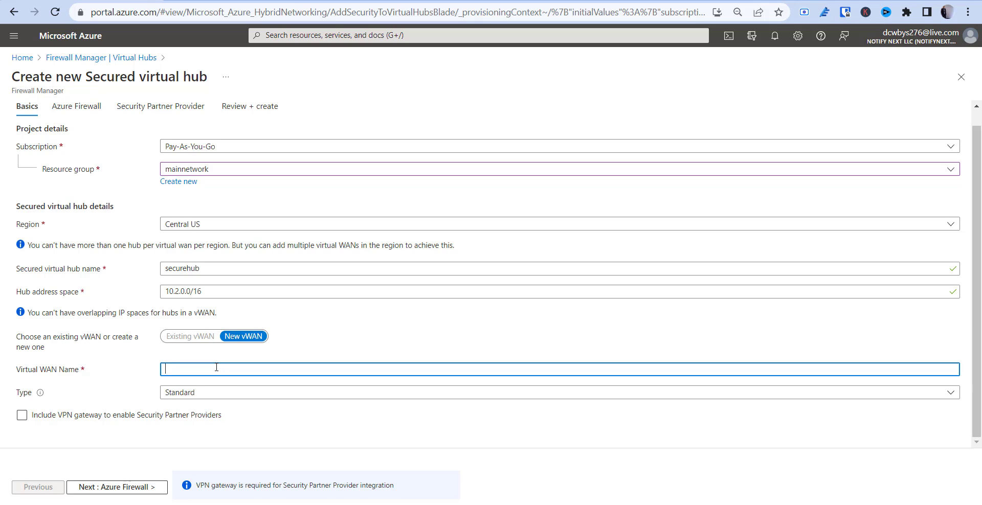
type("vwan01")
left_click(212, 397)
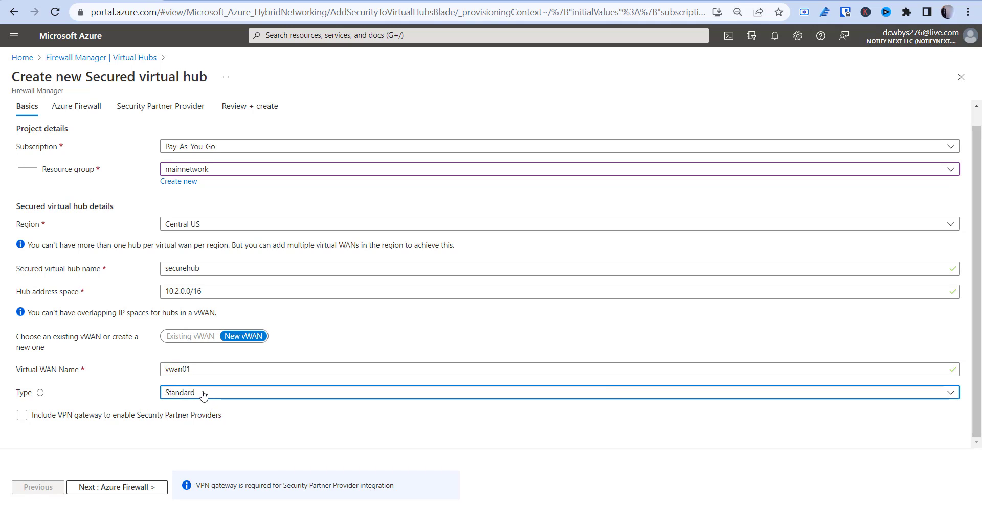
left_click(203, 395)
Set the hub's Azure Firewall to availability zones 1, 2 and 3 with the Default Deny Policy, and proceed to the security partner settings.
left_click(120, 489)
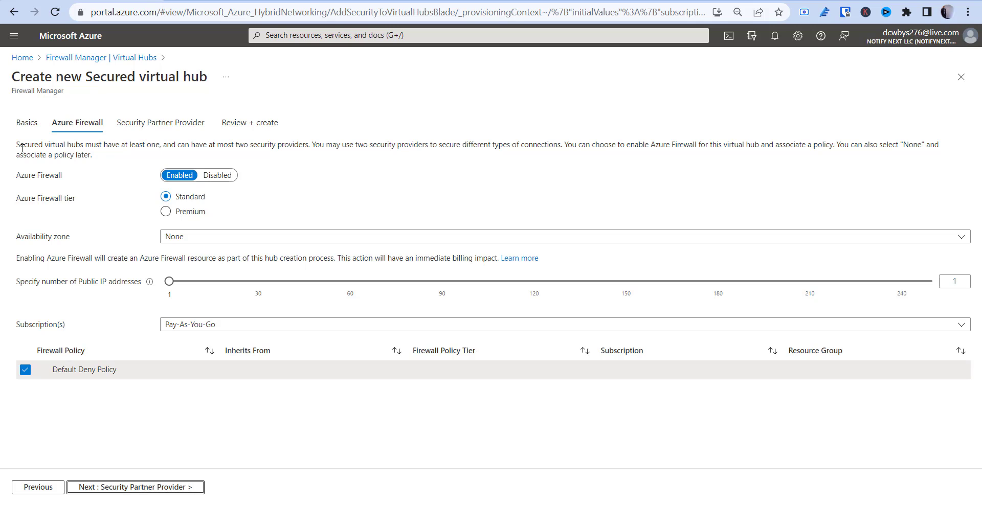
left_click_drag(19, 144, 80, 145)
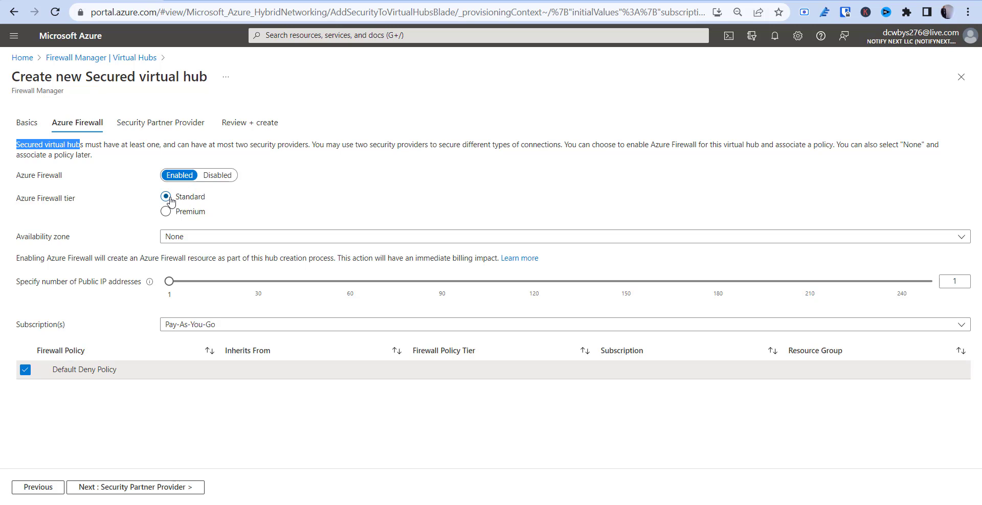
left_click(184, 237)
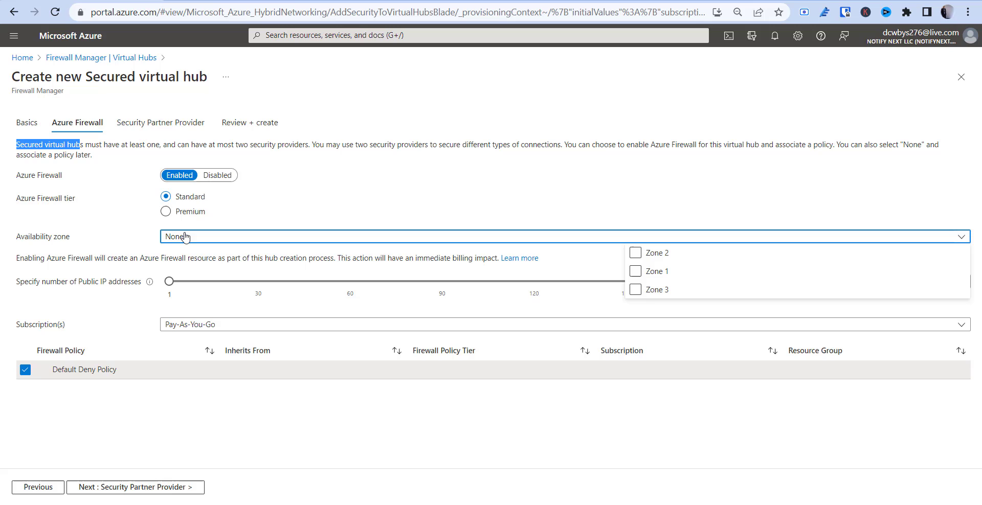
left_click(635, 253)
left_click(636, 272)
left_click(636, 289)
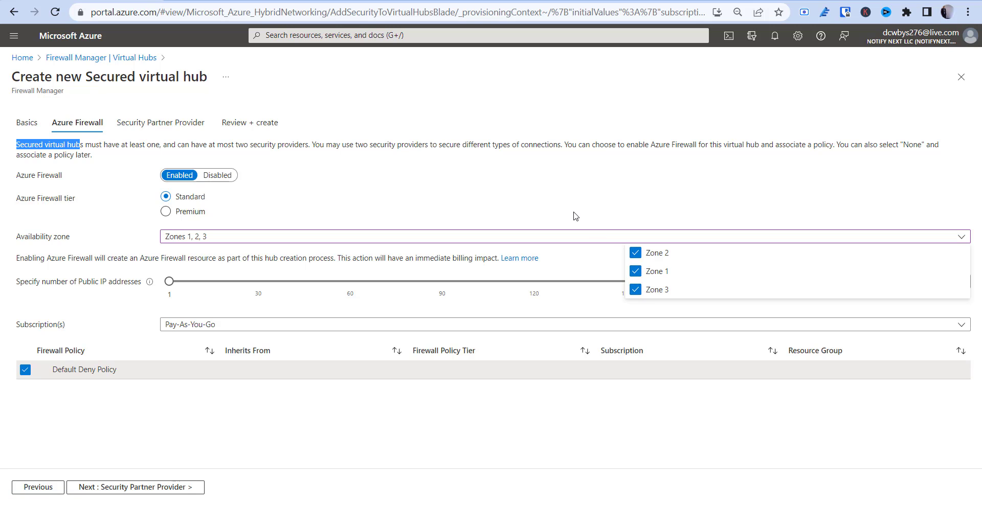
left_click(575, 217)
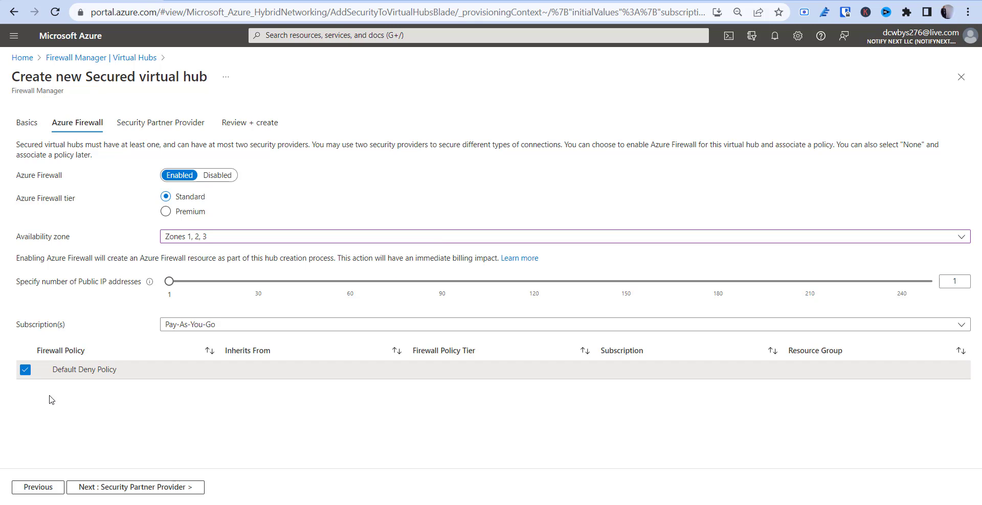
left_click(26, 370)
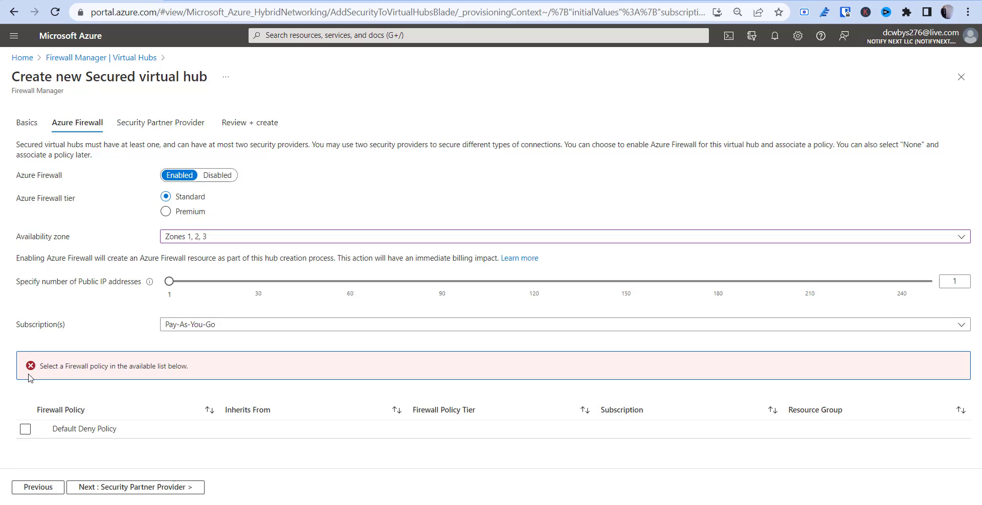
left_click(25, 429)
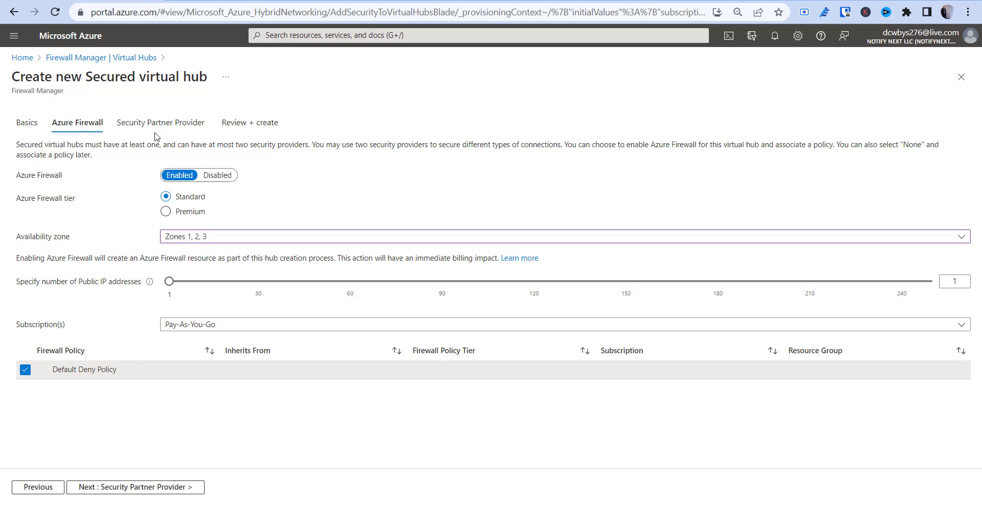
left_click(121, 488)
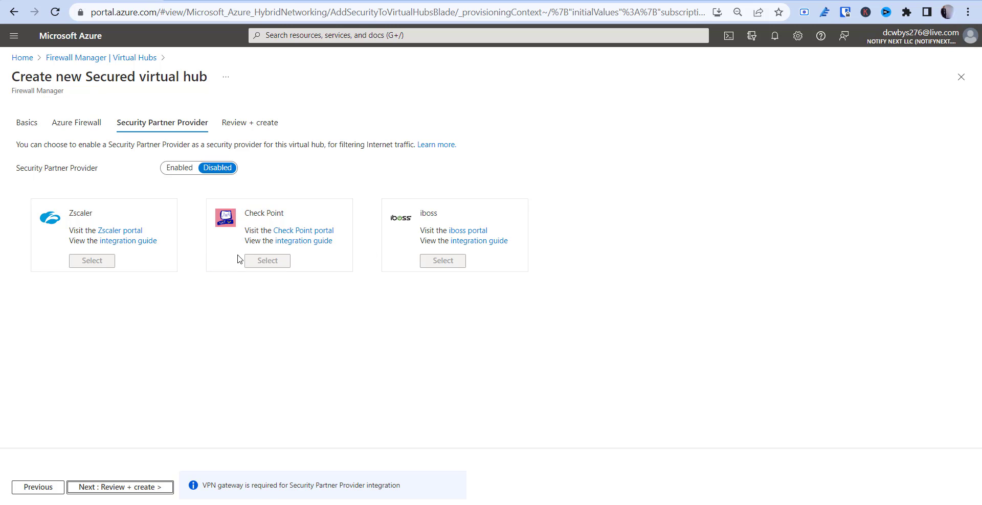
left_click(176, 168)
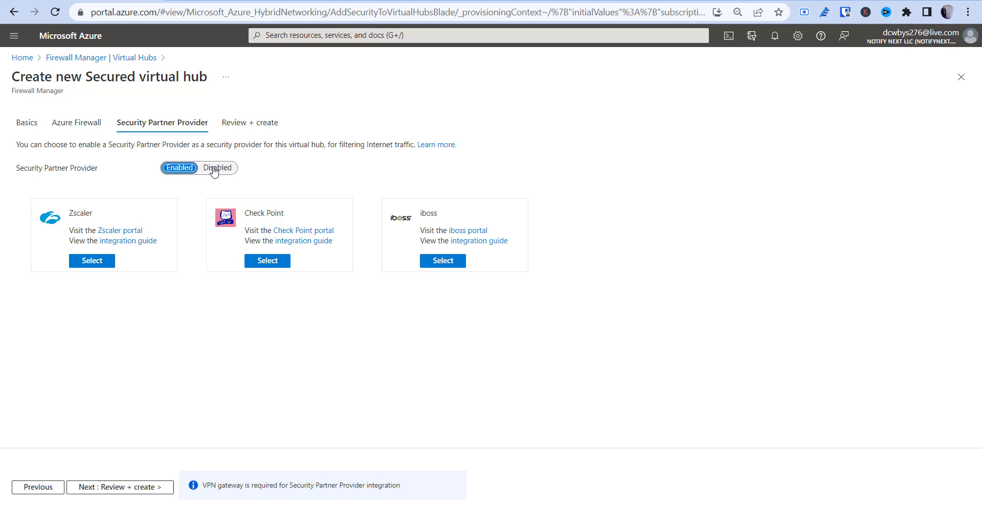
left_click(214, 170)
left_click(180, 169)
left_click(225, 170)
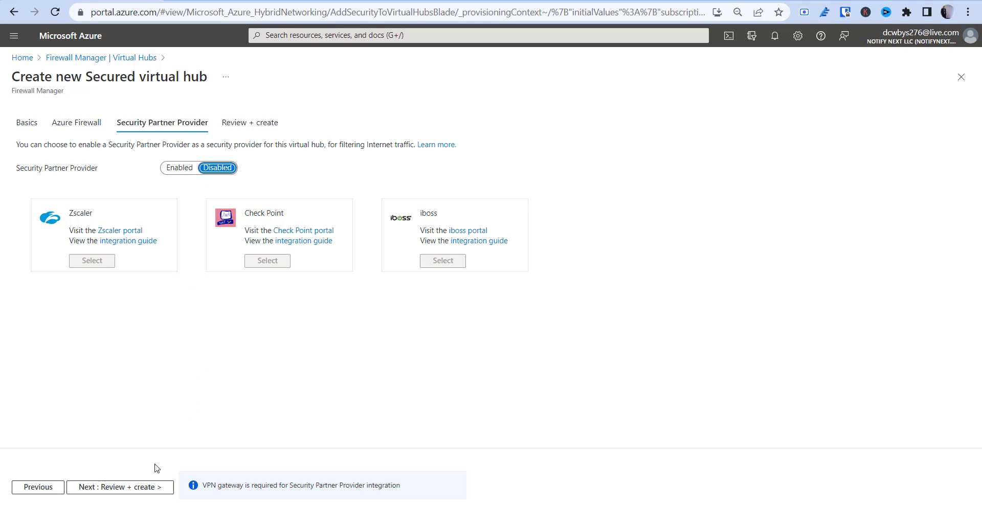
Proceed to the configuration summary and create the secured virtual hub.
left_click(131, 491)
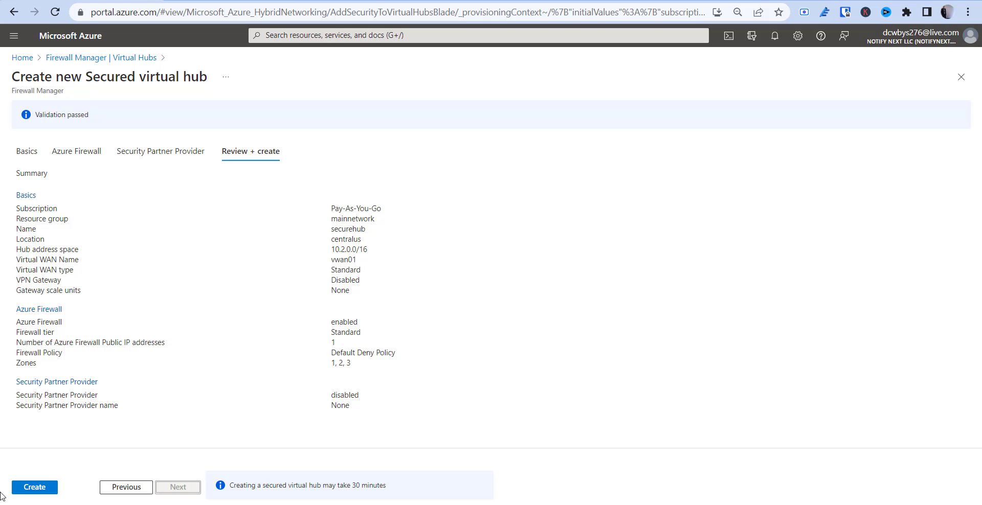
left_click(33, 488)
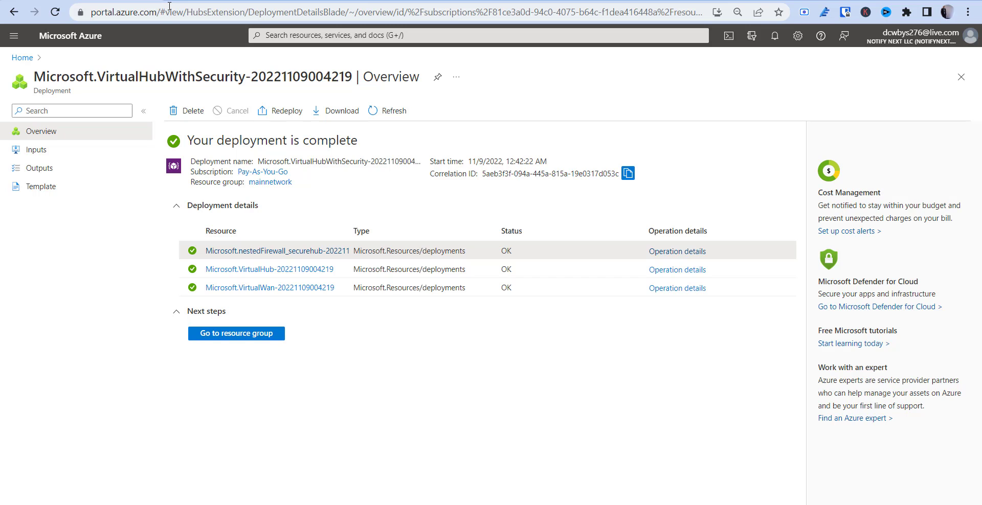
Go to the mainnetwork resource group of the deployment and open the vwan01 virtual WAN.
left_click(226, 338)
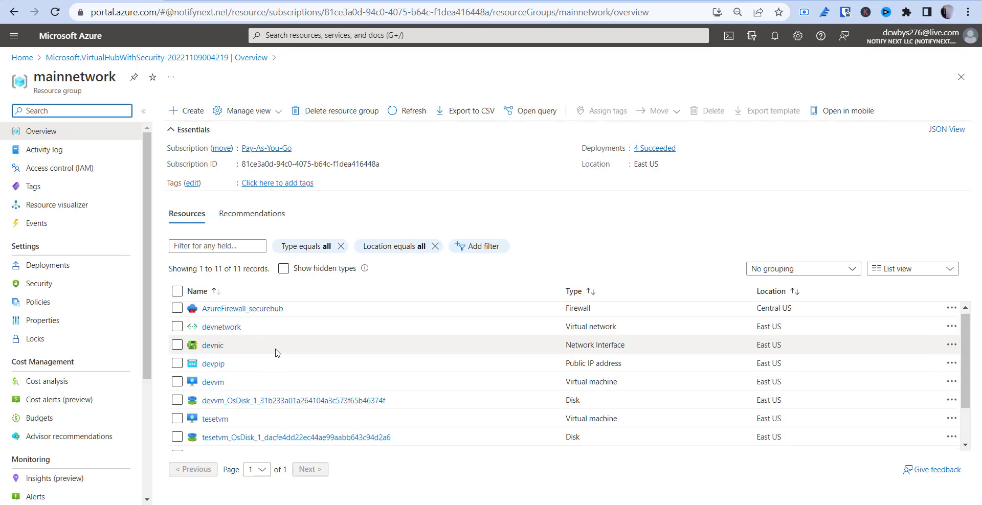
scroll(276, 353, "down", 1)
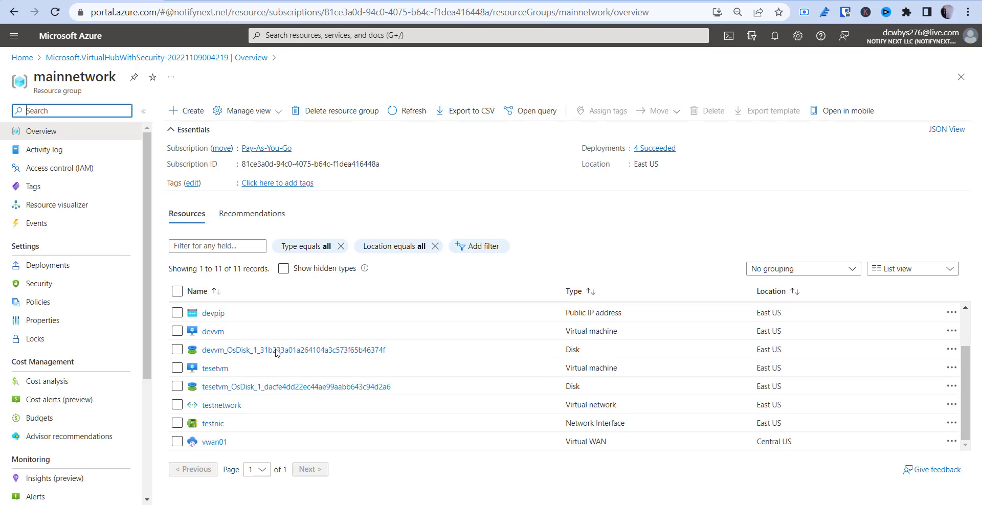
left_click(214, 443)
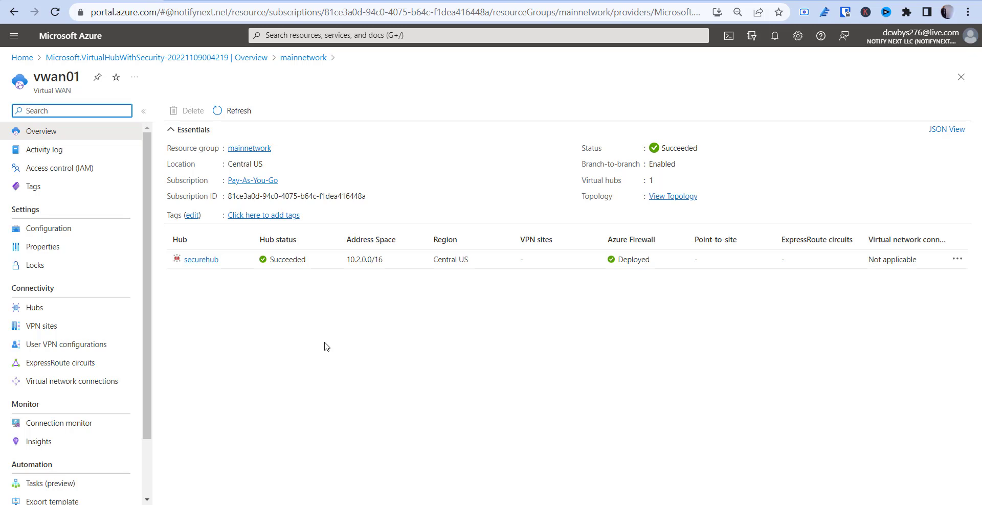
left_click(286, 306)
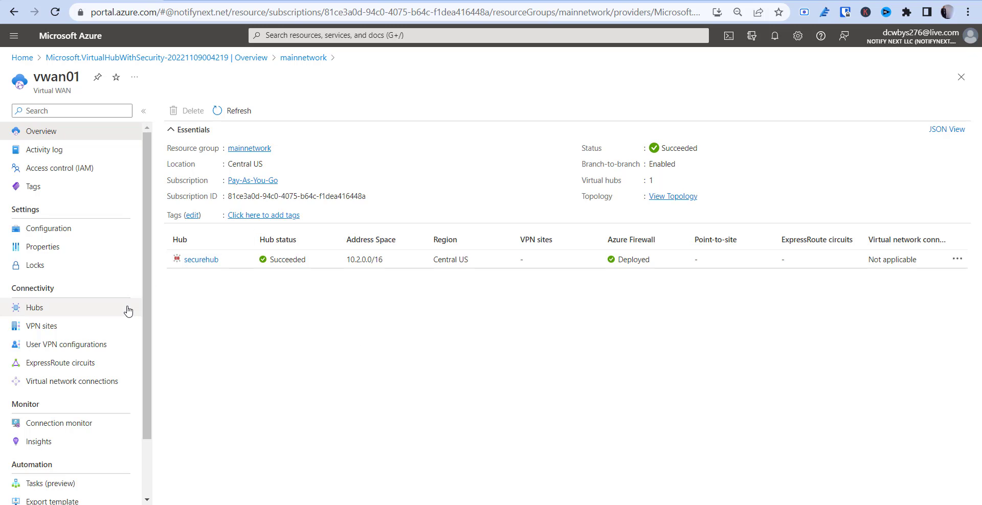
Start adding a virtual network connection to vwan01, named hubtospoke01 and assigned to the securehub hub.
left_click(68, 383)
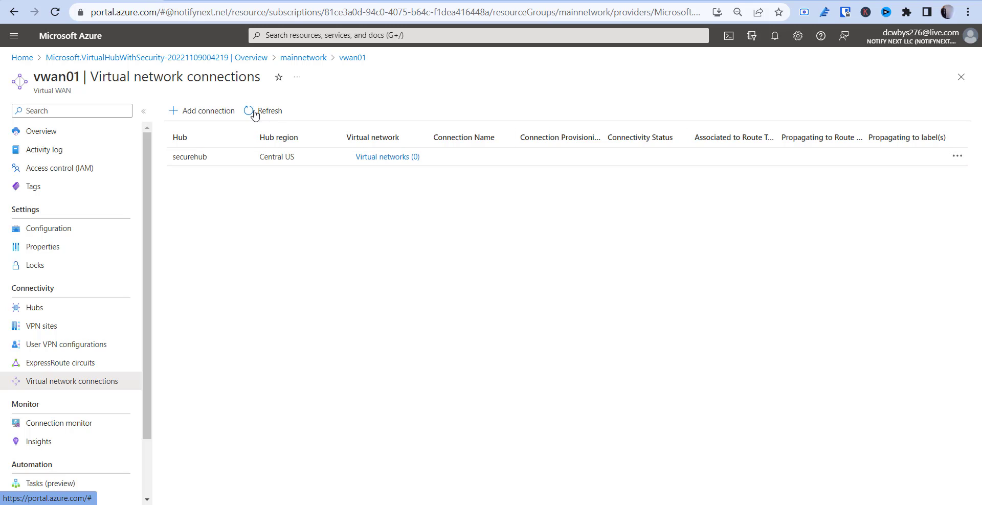
left_click(206, 110)
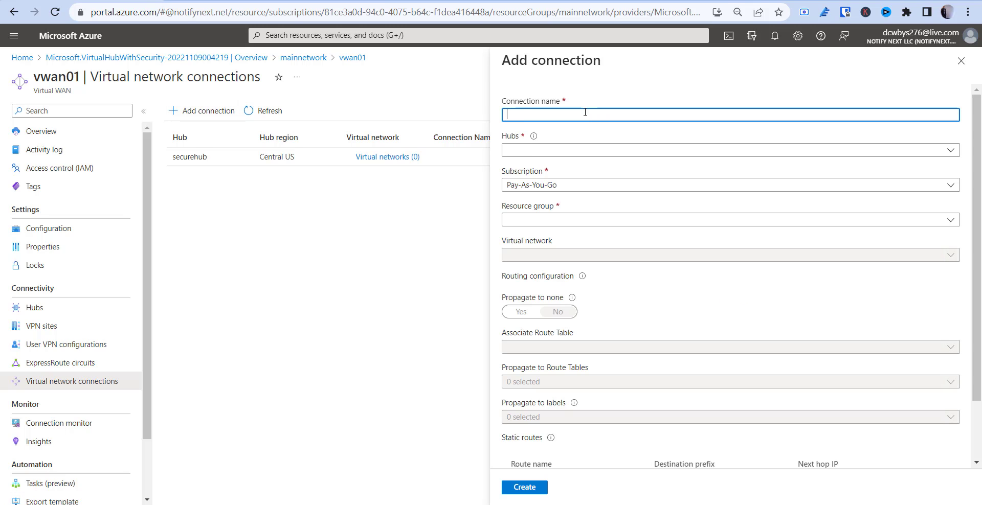
type("hubtospoke01")
left_click(548, 149)
left_click(636, 189)
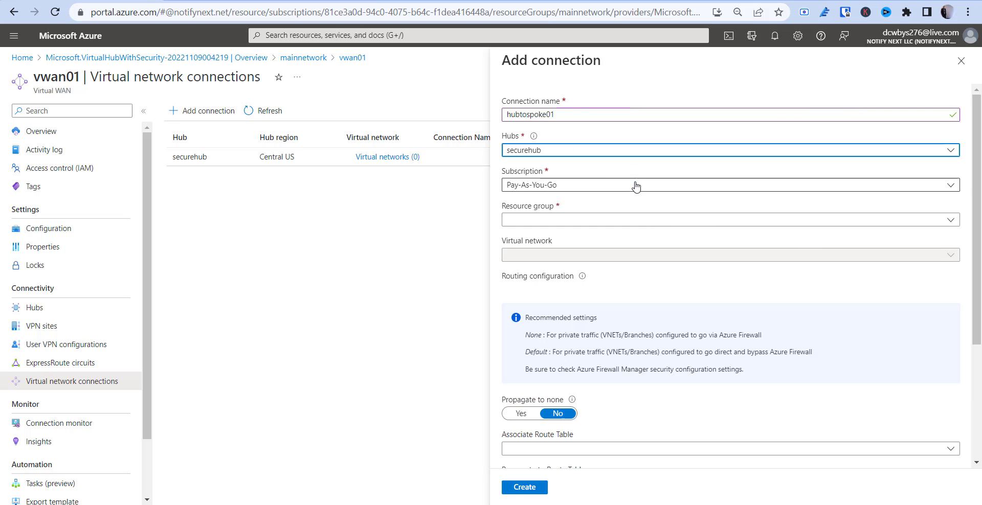
Set the connection's resource group to mainnetwork and its virtual network to devnetwork.
left_click(551, 220)
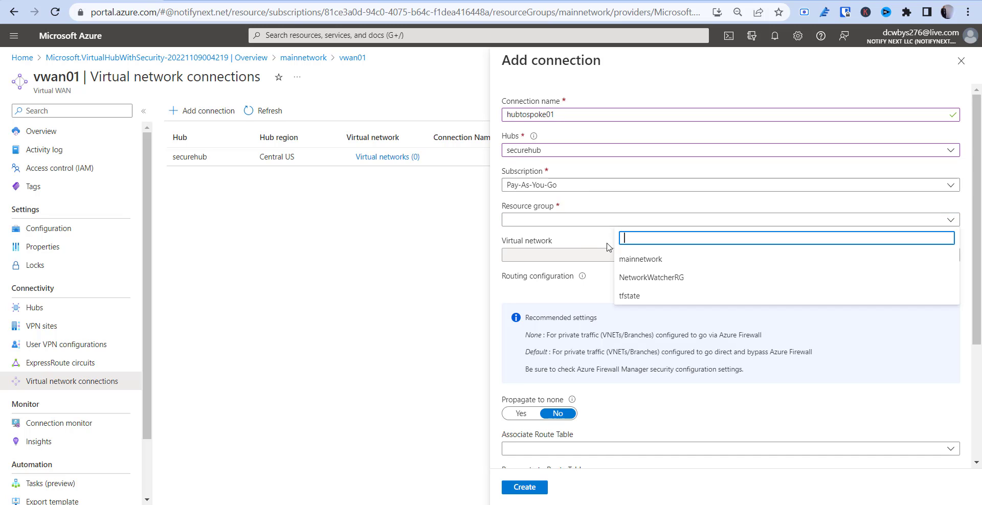
left_click(645, 258)
left_click(578, 255)
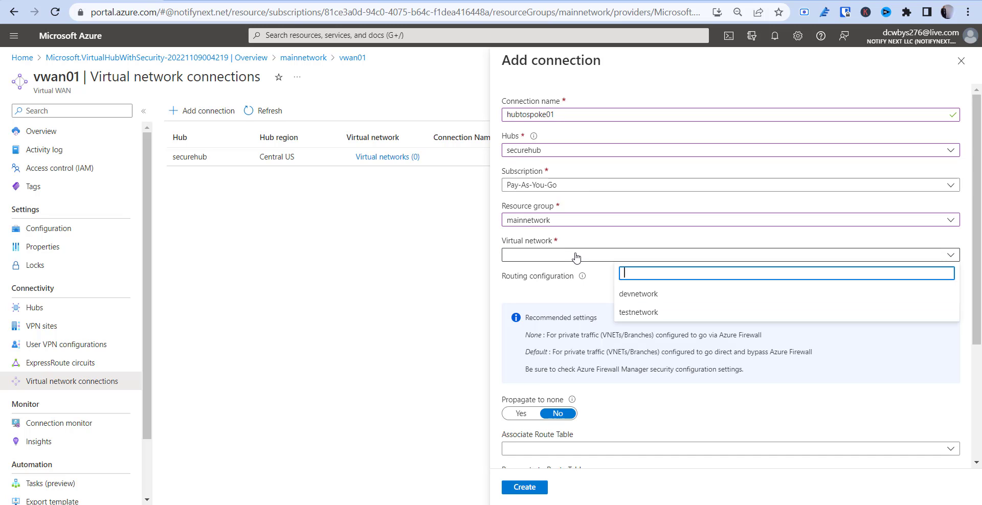
left_click(649, 298)
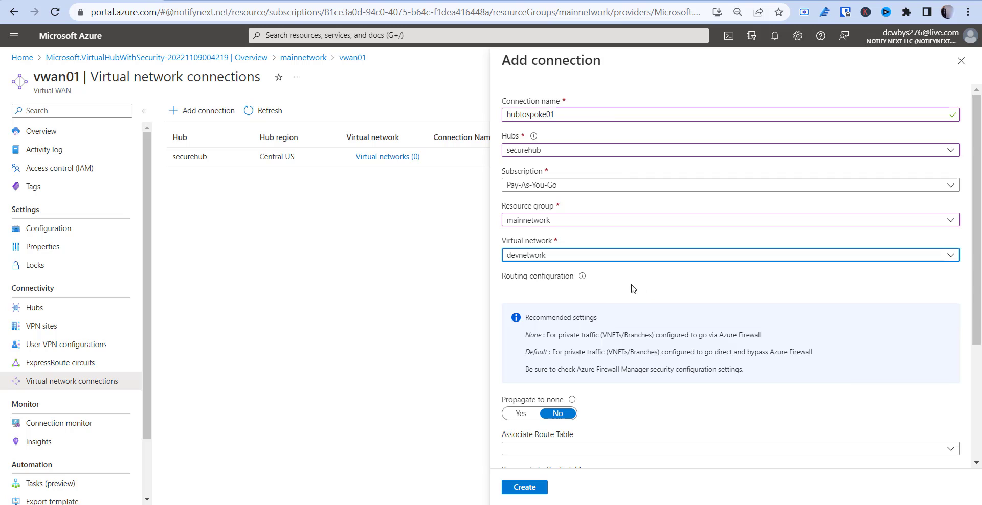
Associate the devnetwork connection with the Default route table, and propagate it to the Default route table and the default label.
scroll(631, 286, "down", 3)
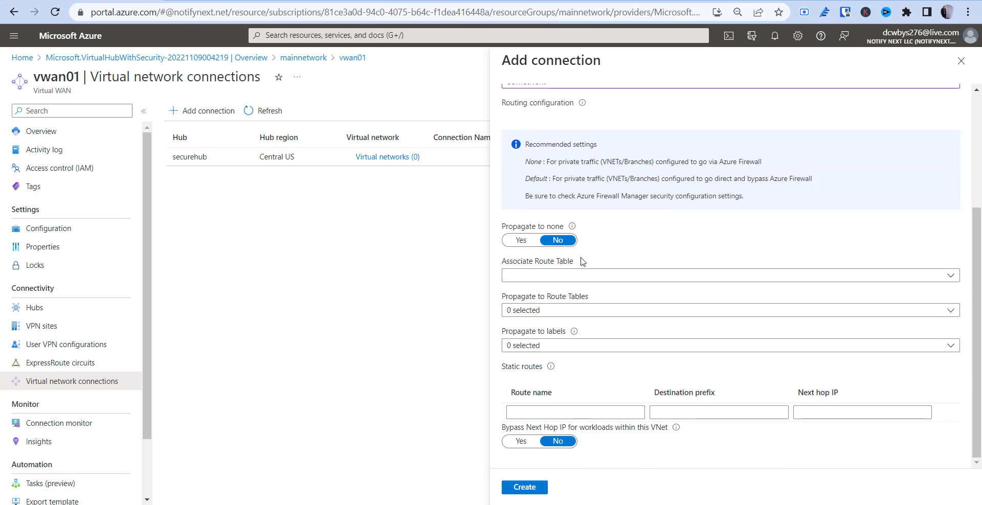
mouse_move(572, 228)
left_click(547, 276)
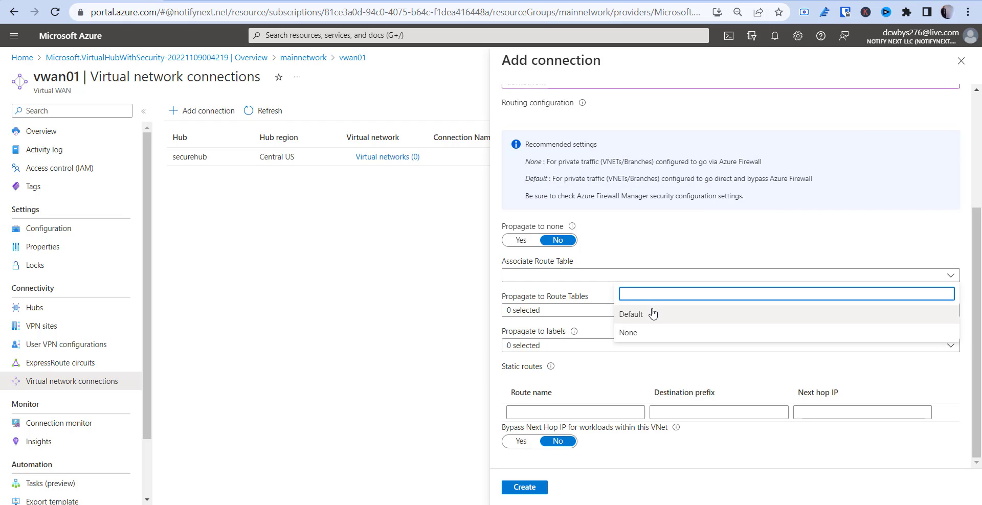
left_click(653, 316)
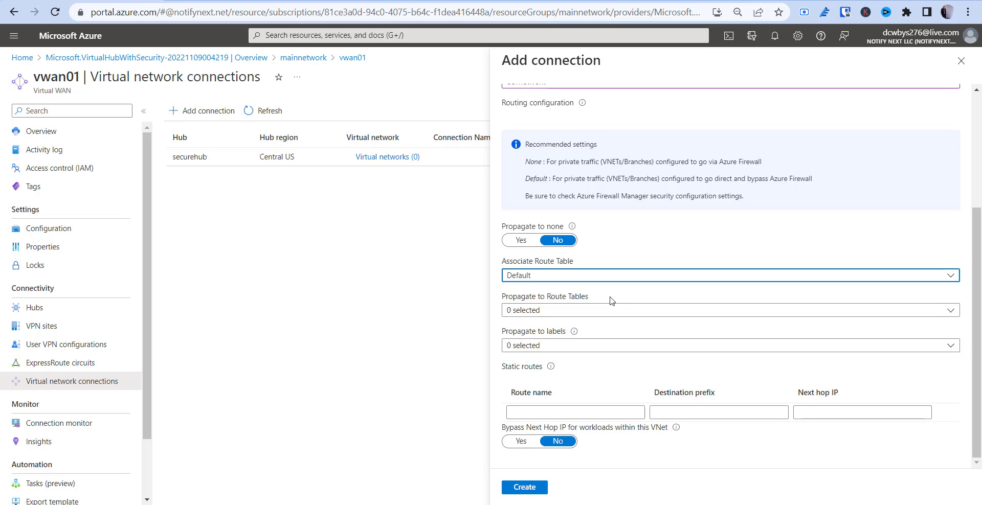
left_click(549, 312)
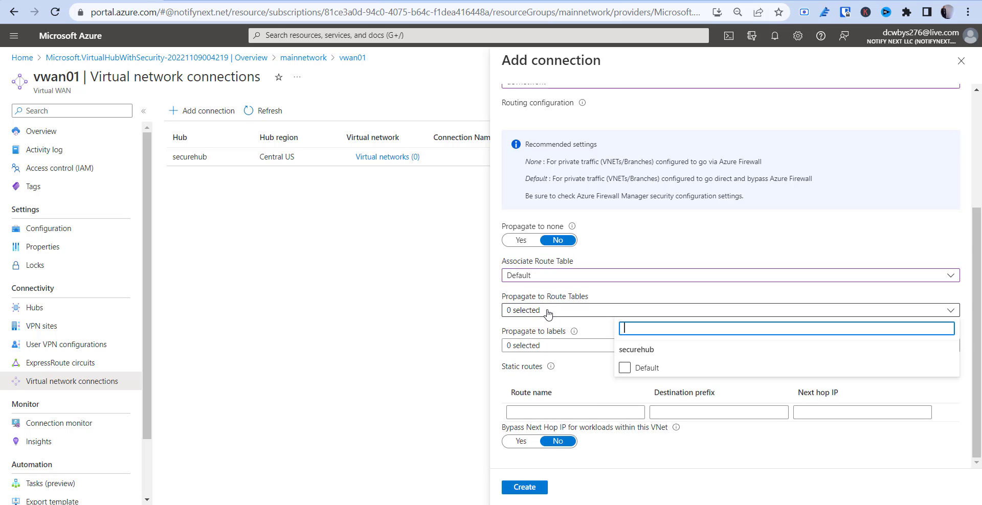
left_click(625, 368)
left_click(574, 349)
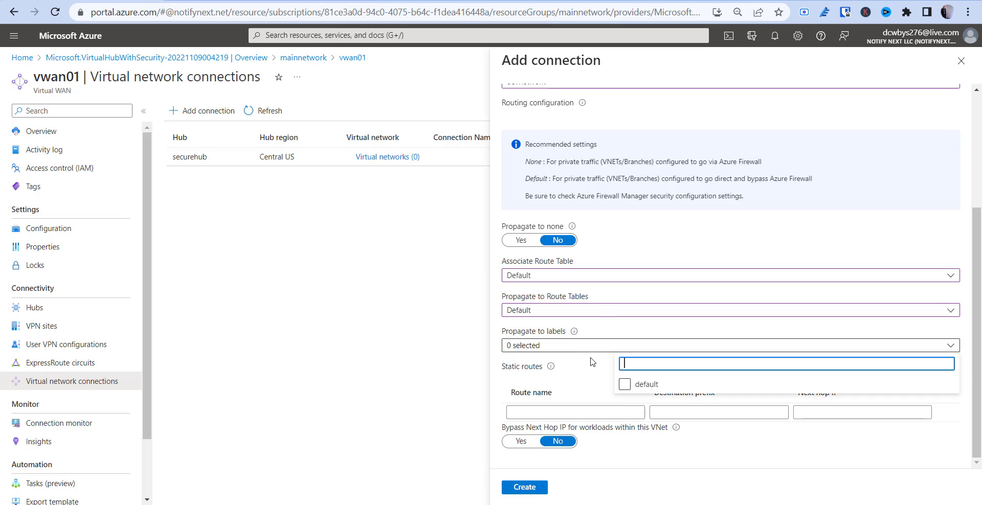
left_click(625, 384)
left_click(590, 368)
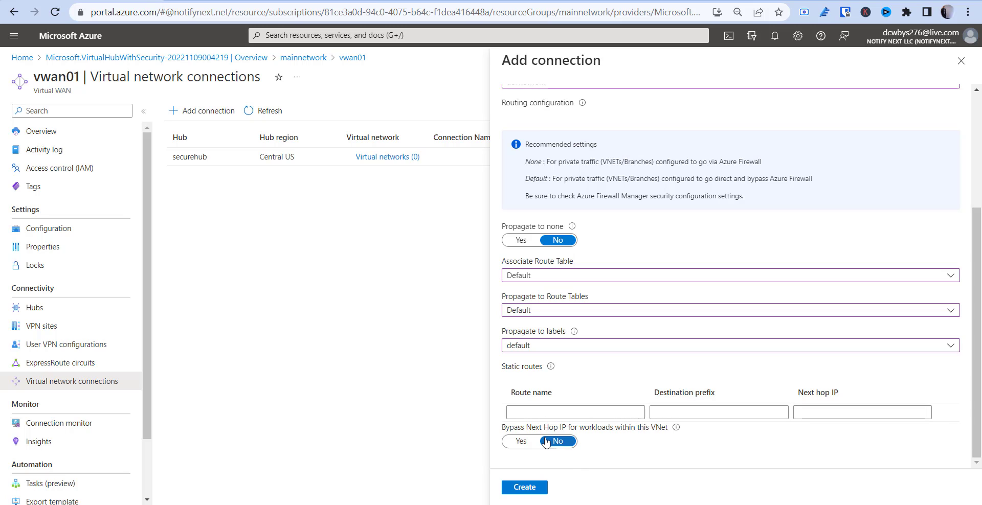
Create the hubtospoke01 connection without static routes, leaving the next hop IP bypass set to No.
left_click_drag(522, 428, 558, 433)
left_click(743, 449)
mouse_move(551, 370)
left_click(526, 492)
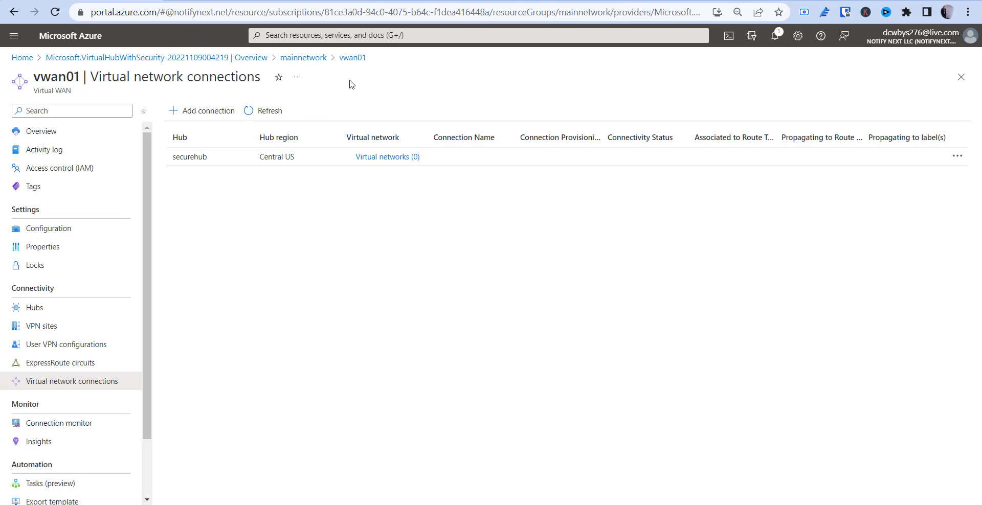
Start adding a second virtual network connection named hubspoke02 and assign it to the securehub hub.
left_click(203, 112)
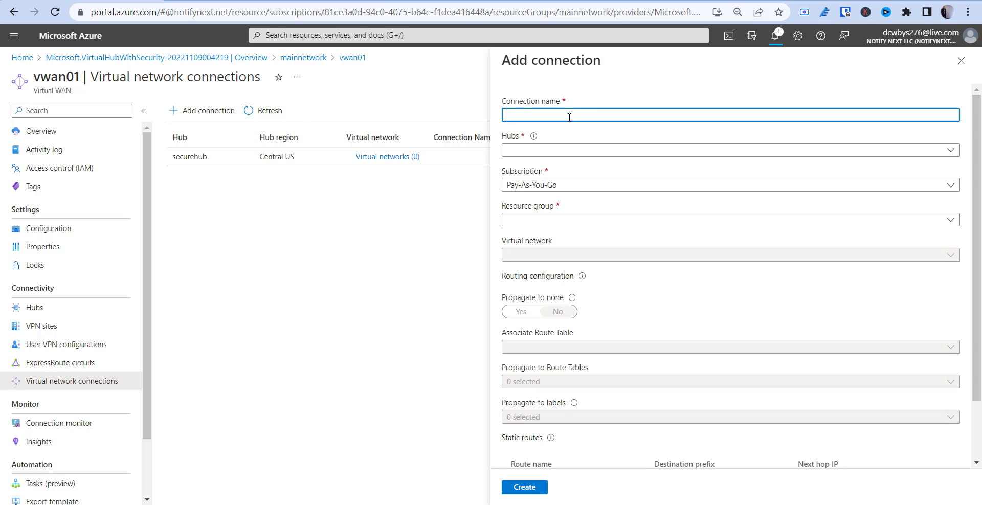
type("hubtospoke02")
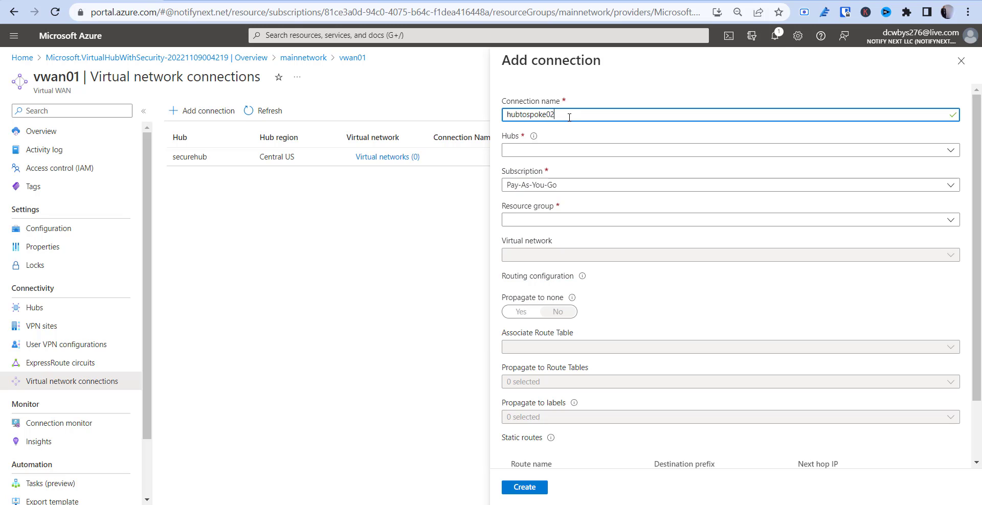
key("ctrl+a")
type("spo")
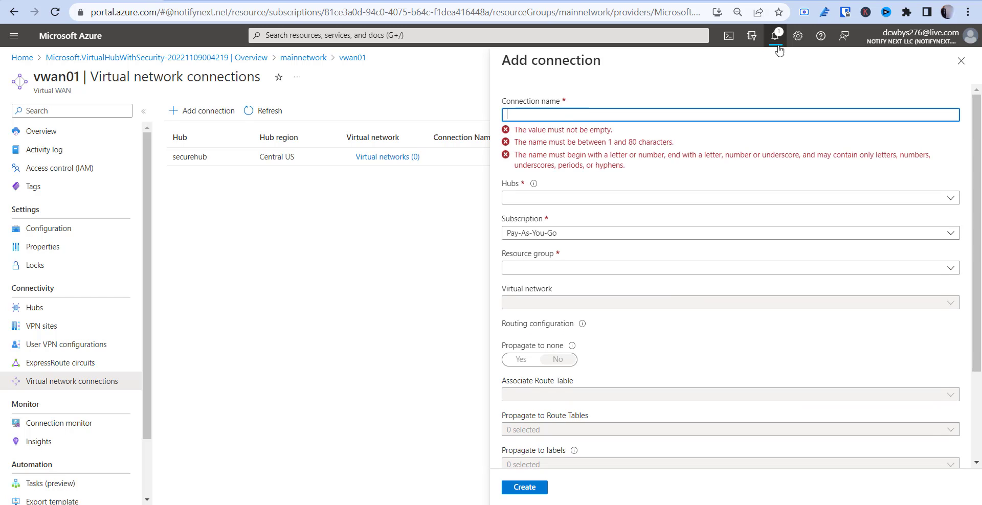
left_click(774, 40)
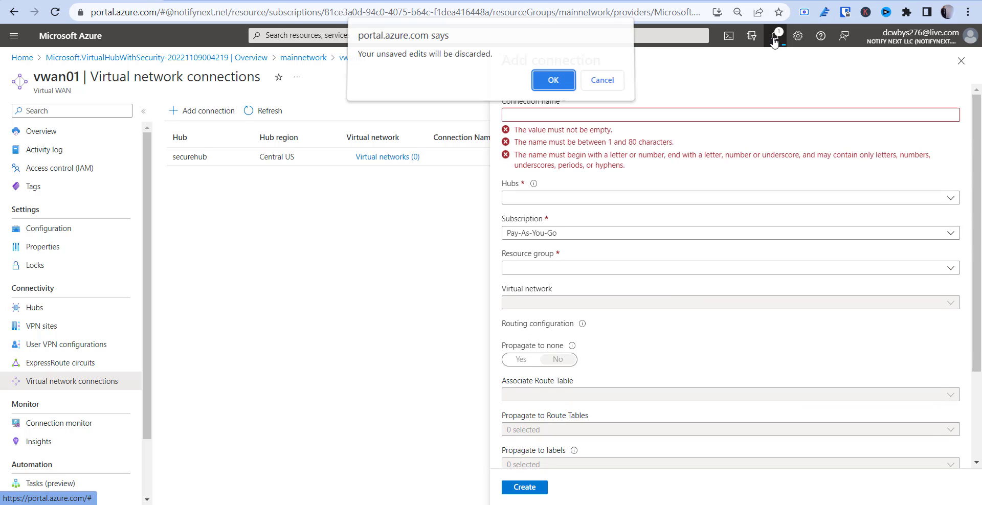
left_click(602, 85)
left_click(556, 117)
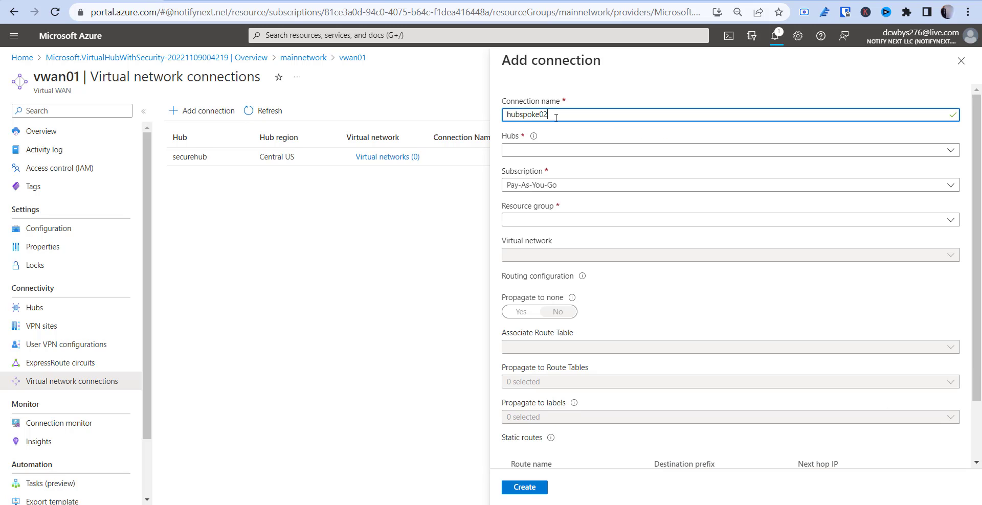
left_click(539, 150)
left_click(635, 188)
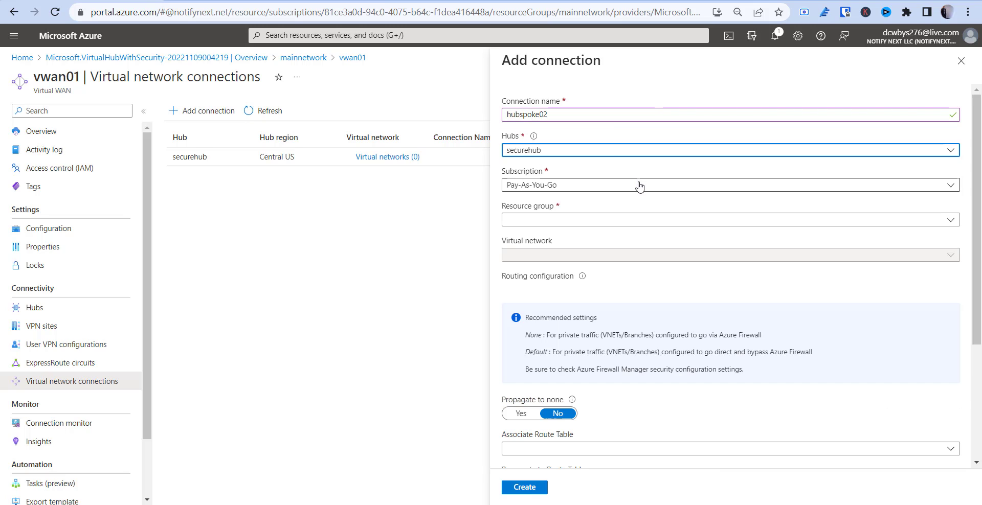
Set the hubspoke02 connection's resource group to mainnetwork and its virtual network to testnetwork.
left_click(563, 220)
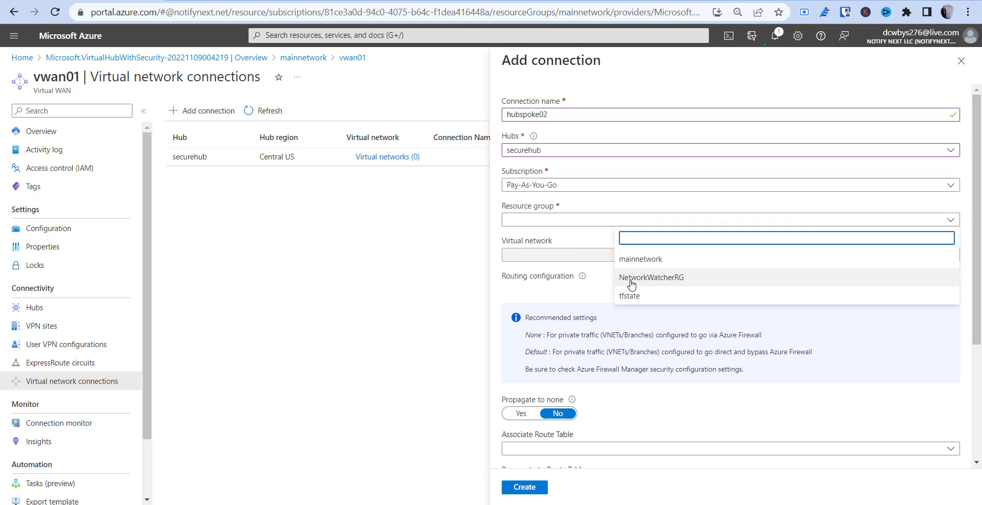
left_click(633, 260)
left_click(594, 255)
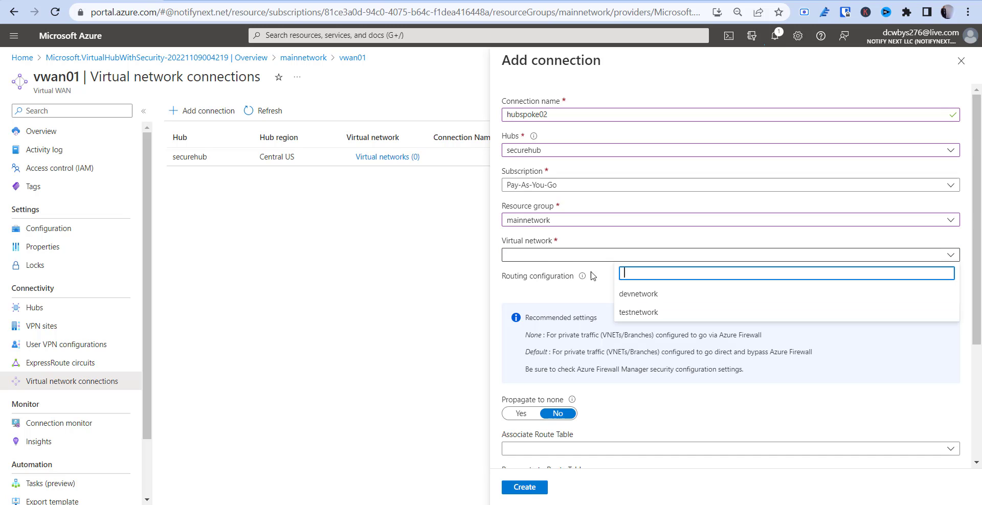
left_click(623, 310)
Associate hubspoke02 with the Default route table, propagate it to the Default route table and default label, and create the connection.
scroll(616, 306, "down", 3)
left_click(561, 276)
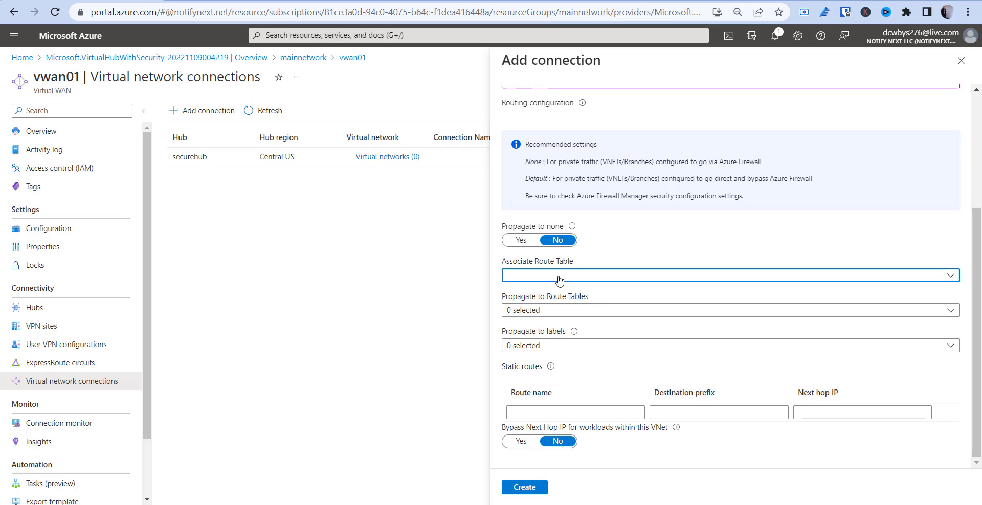
left_click(633, 314)
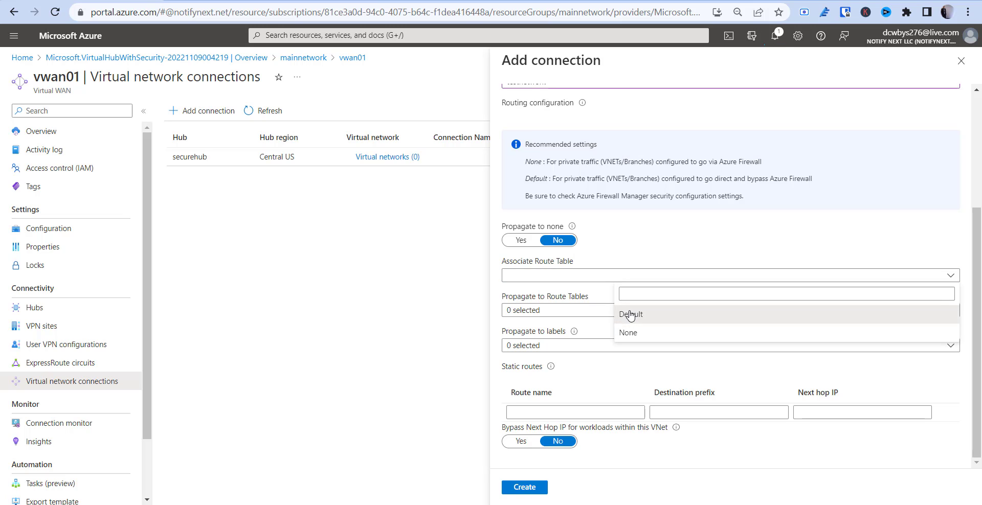
left_click(563, 313)
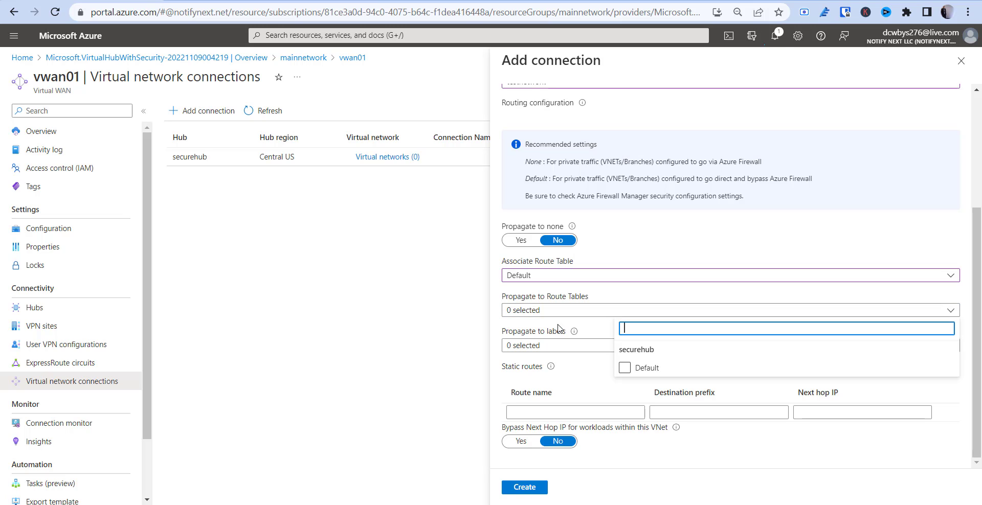
left_click(624, 368)
left_click(587, 346)
left_click(625, 384)
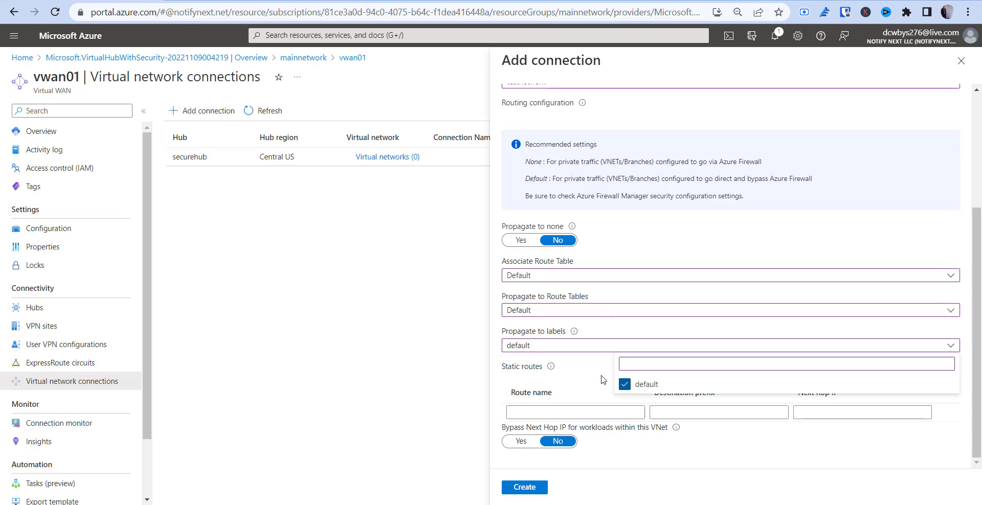
left_click(600, 377)
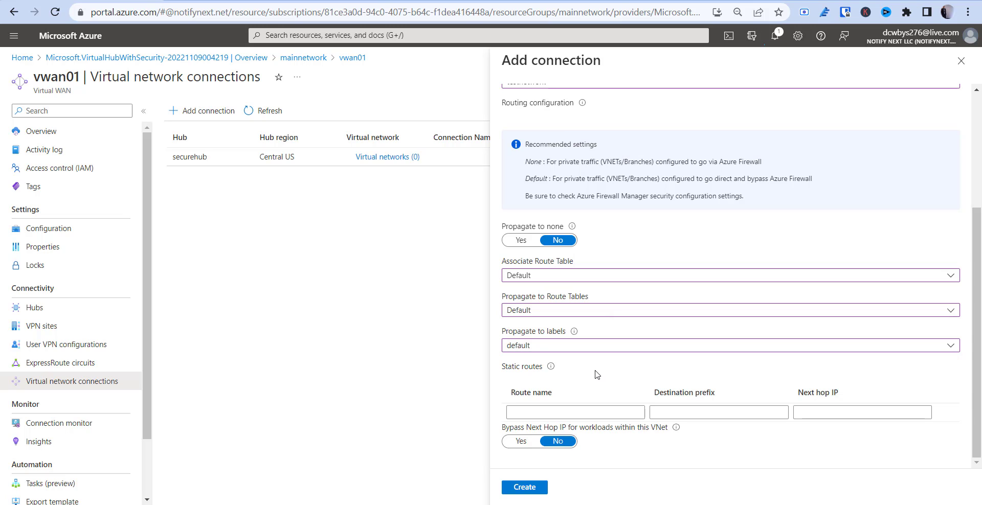
left_click(517, 491)
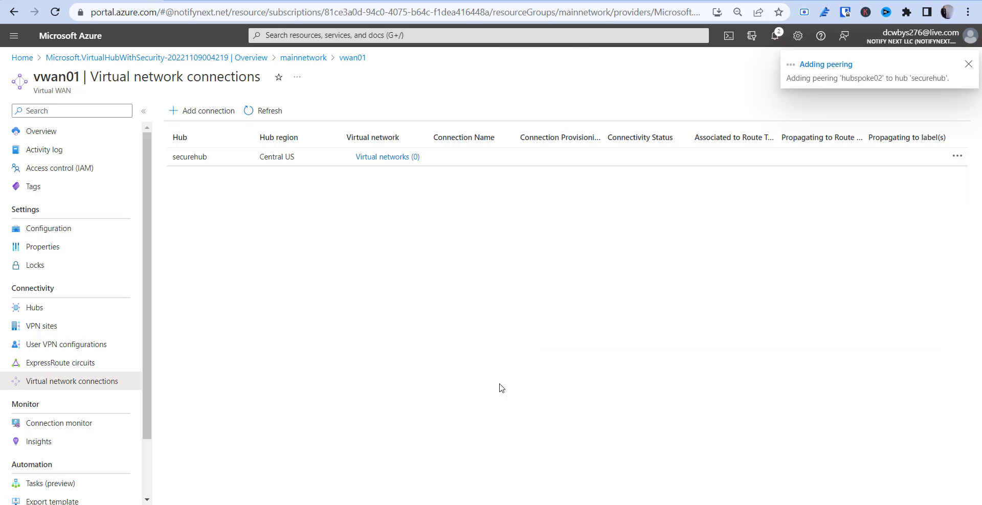
Refresh the connections list, check the peering notifications, and expand securehub's virtual networks to view each connection's status.
left_click(261, 112)
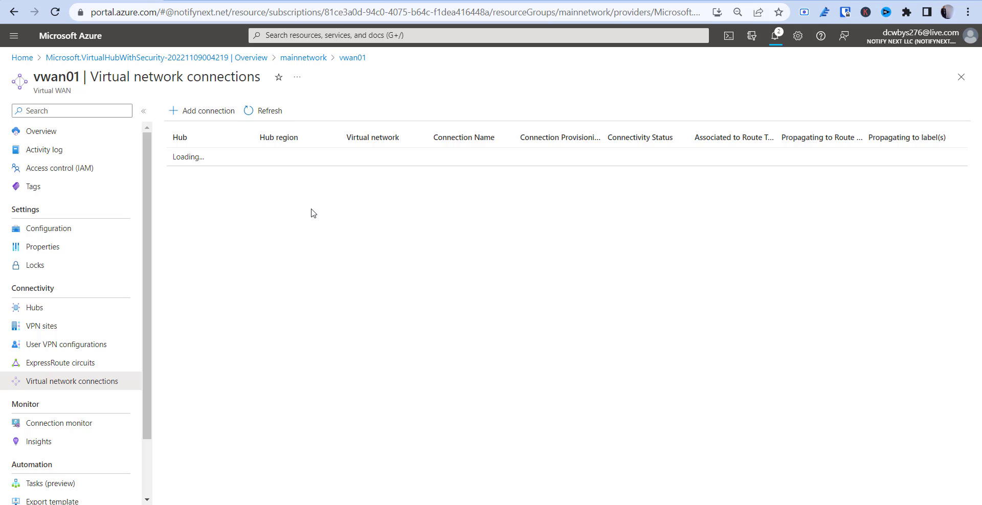
left_click(775, 41)
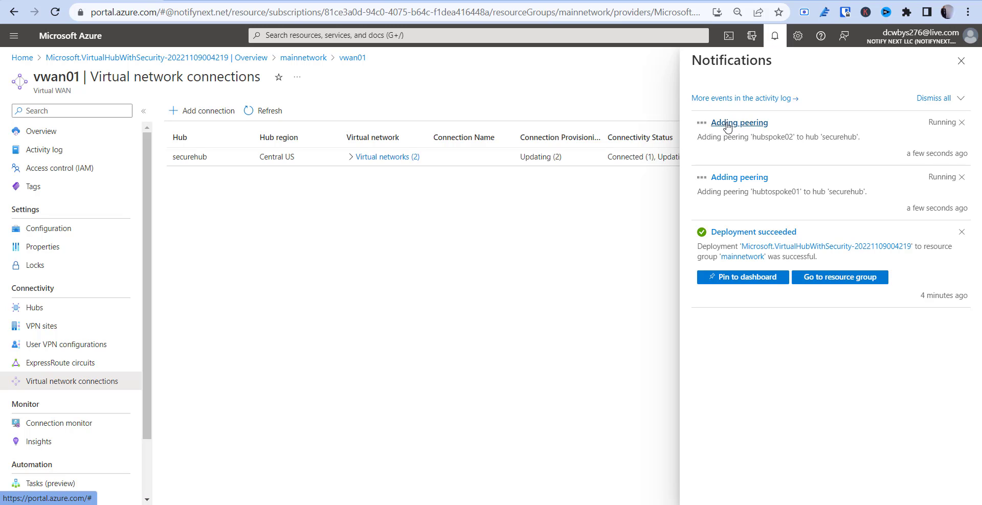
left_click(351, 157)
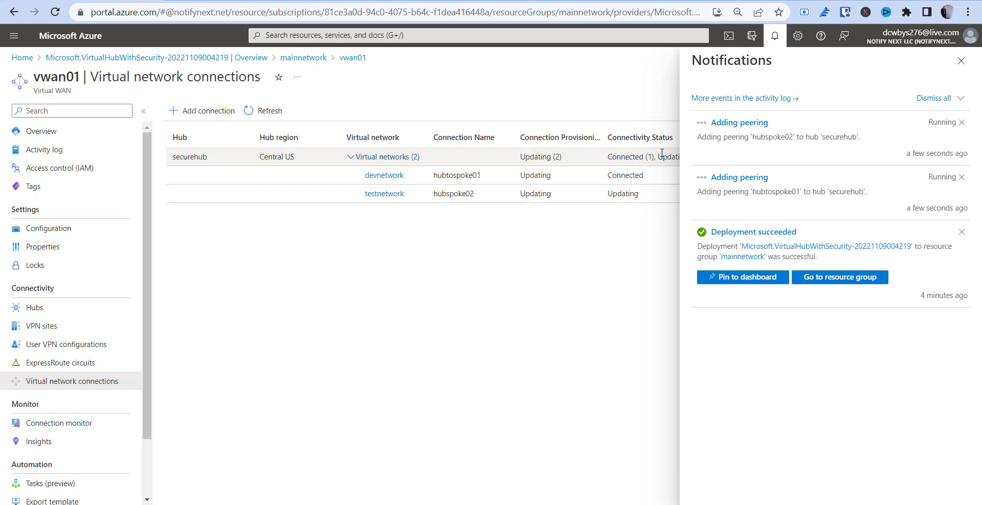
left_click(961, 61)
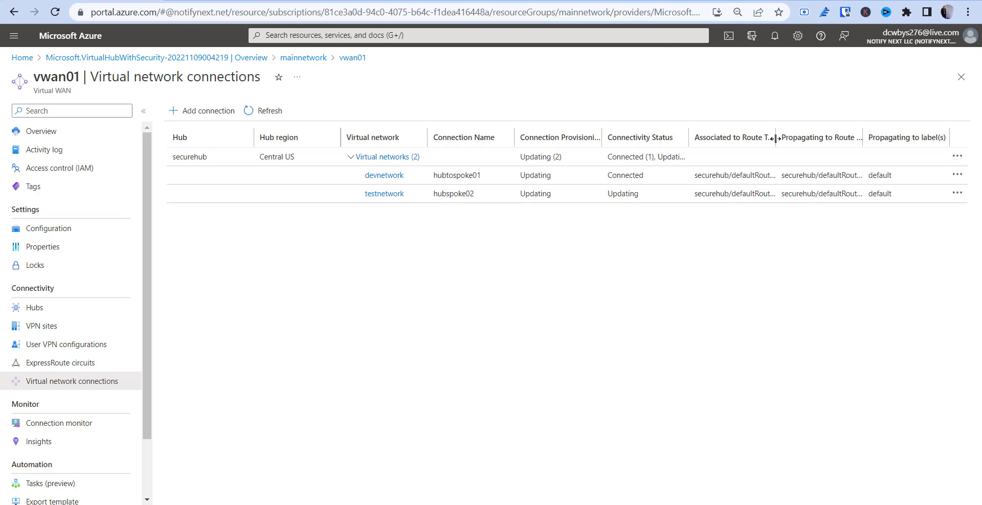
Widen the associated and propagating route table columns to read the full route table names.
left_click_drag(778, 137, 817, 137)
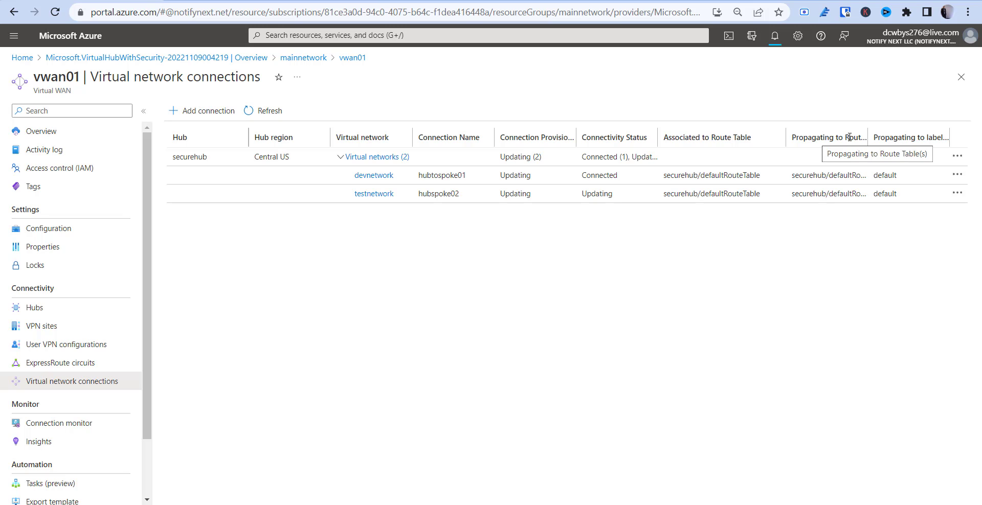
left_click_drag(865, 141, 895, 140)
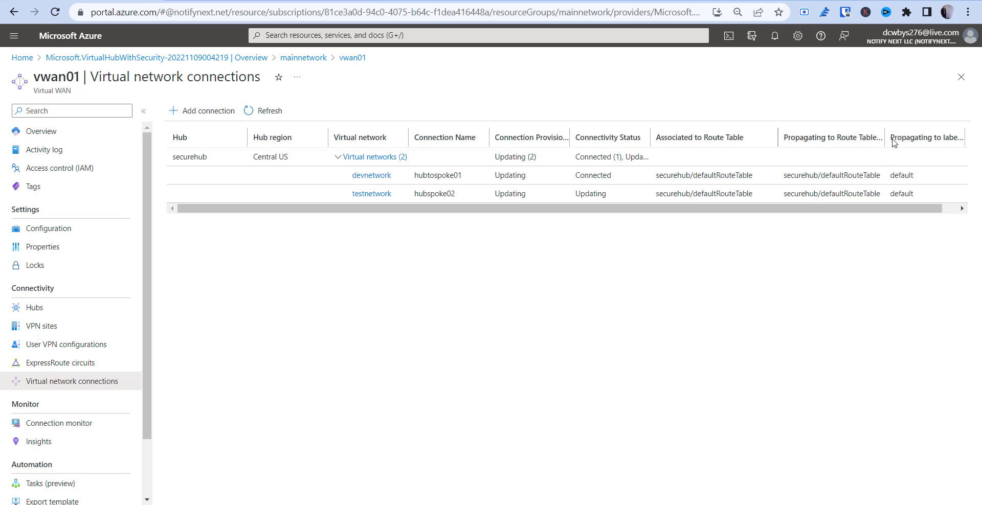
scroll(98, 414, "down", 2)
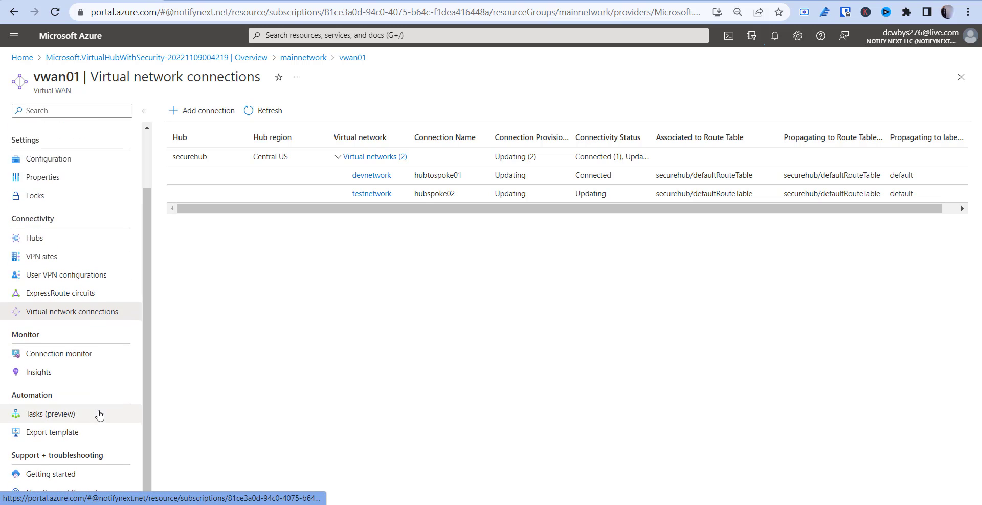
scroll(99, 414, "up", 2)
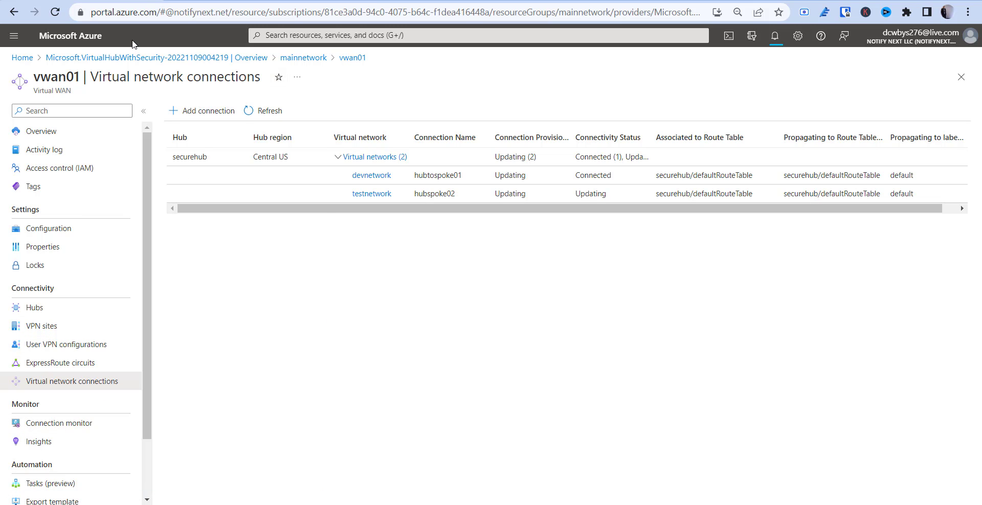
Open the devvm virtual machine from the mainnetwork resource group and select its public IP address.
left_click(23, 58)
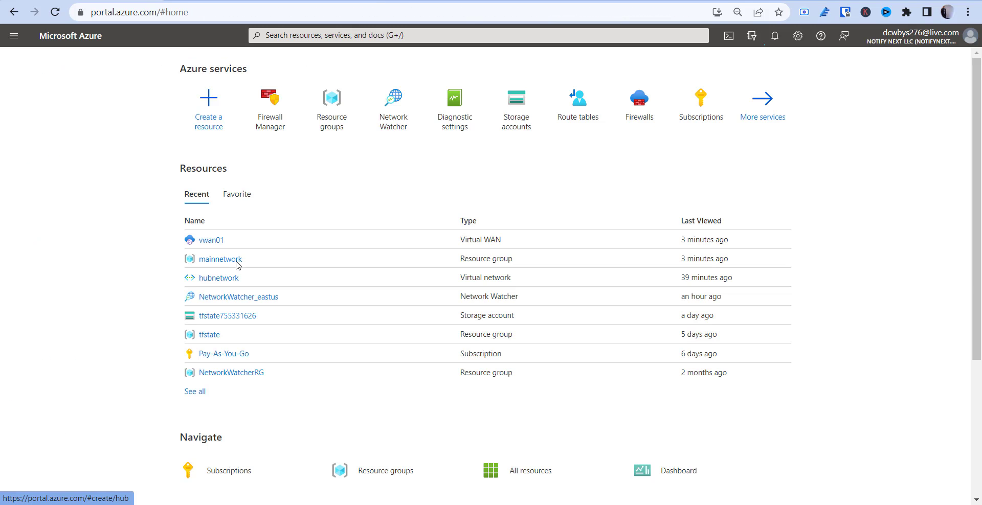
left_click(217, 259)
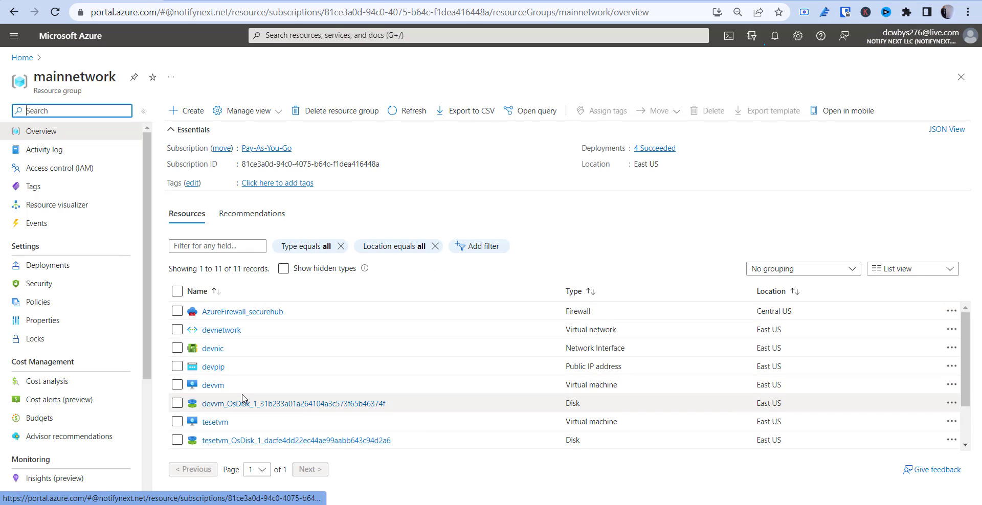
scroll(244, 399, "down", 1)
scroll(244, 399, "down", 3)
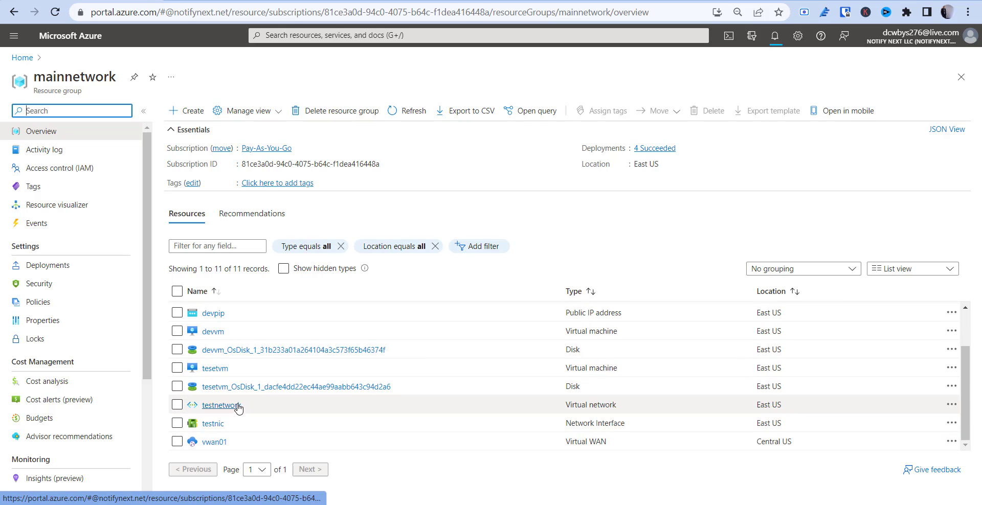
scroll(234, 422, "up", 3)
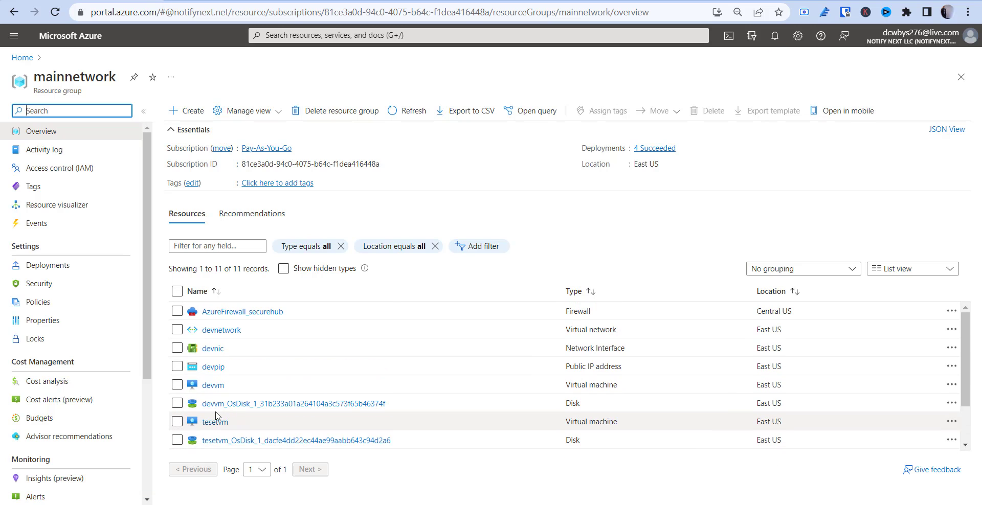
left_click(209, 386)
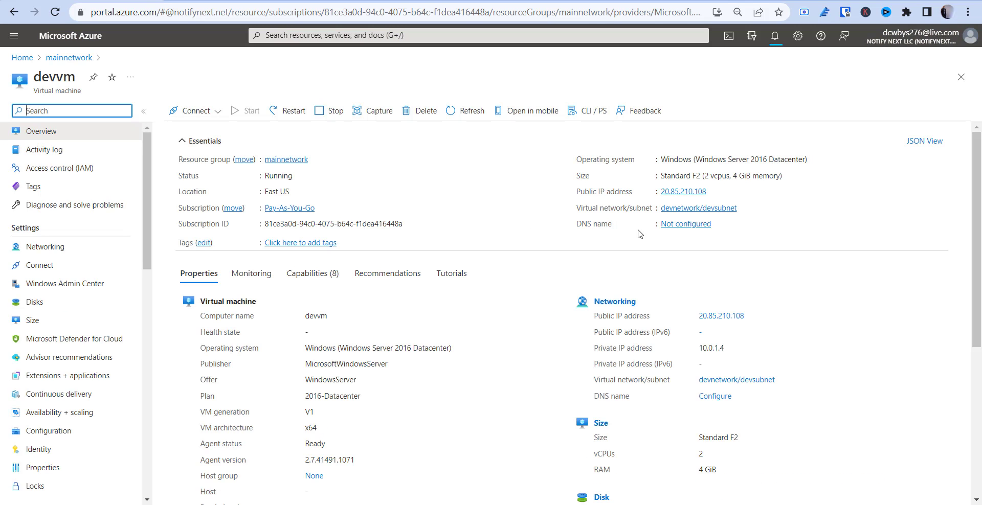
left_click_drag(747, 316, 695, 315)
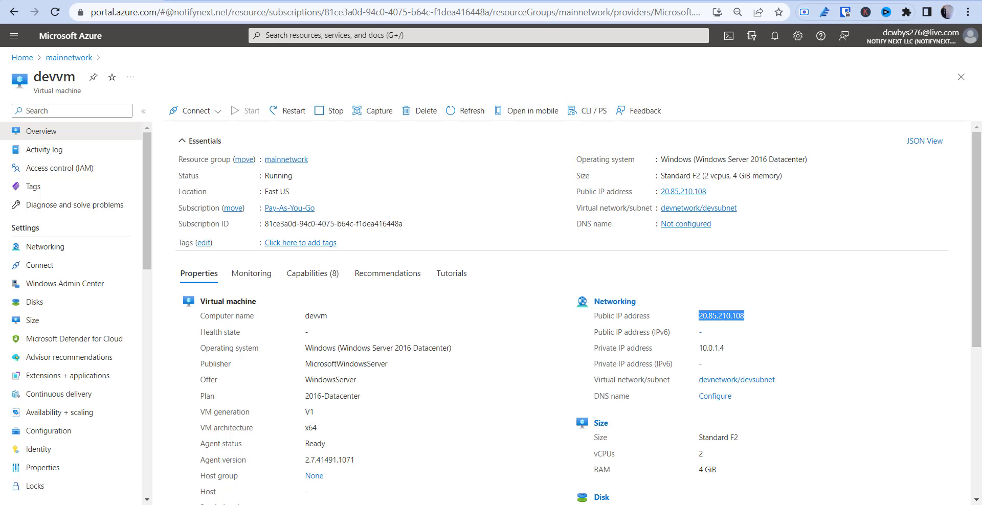
Find and launch Remote Desktop Connection on the local computer.
key("super")
type("emo")
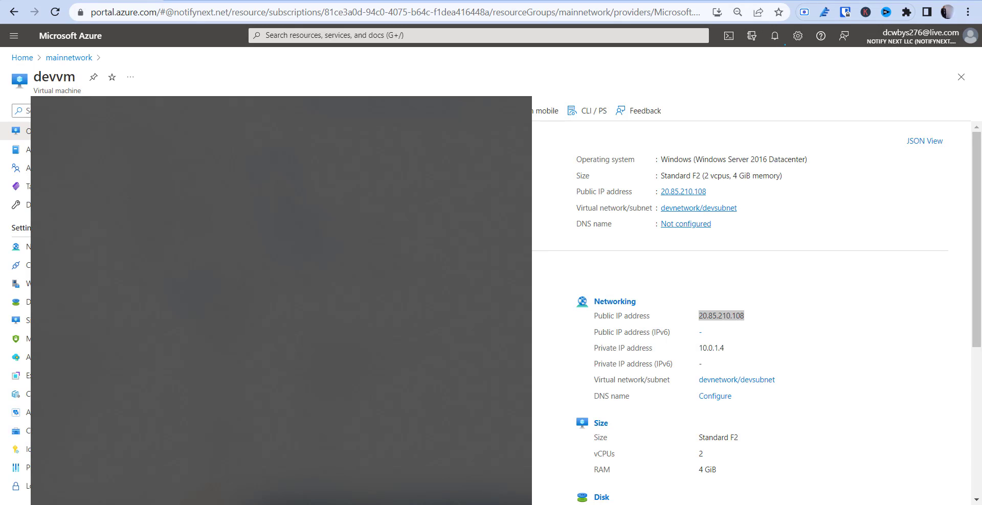
key("Escape")
key("super")
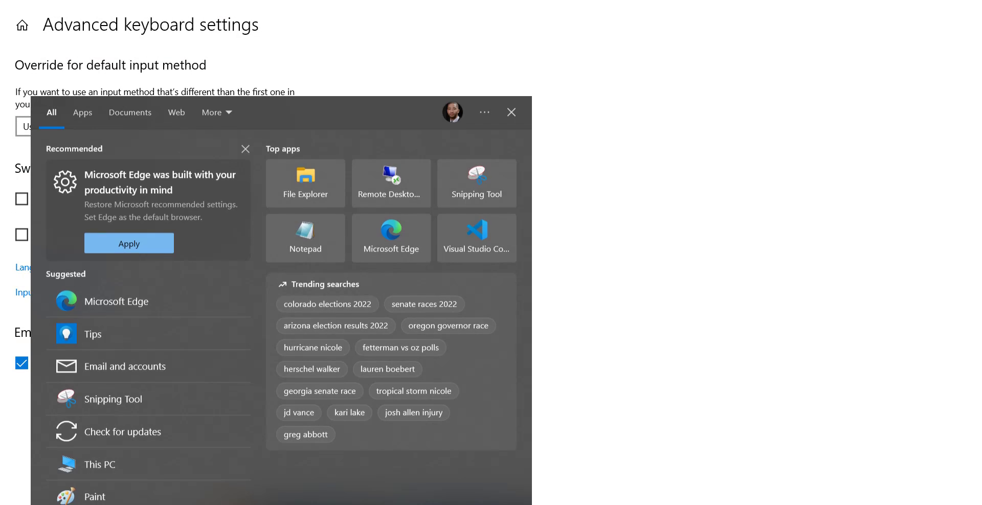
type("remote")
key("Return")
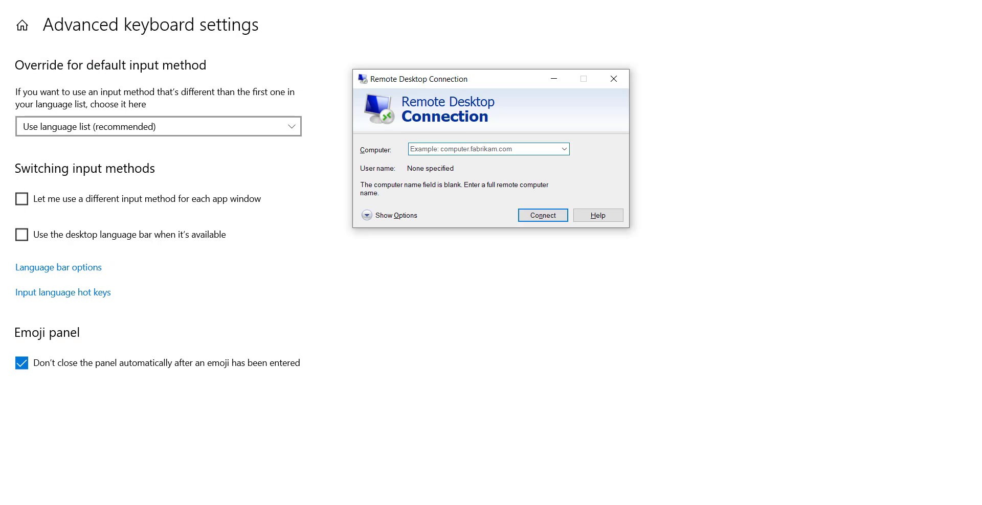
Enter devvm's public IP address 20.85.210.108 as the remote computer and start the connection.
left_click(967, 1)
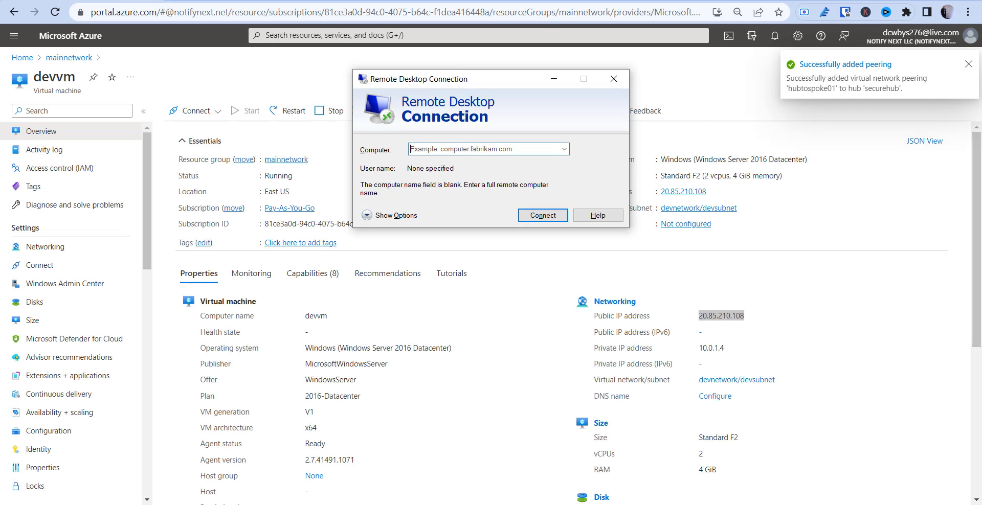
left_click(758, 316)
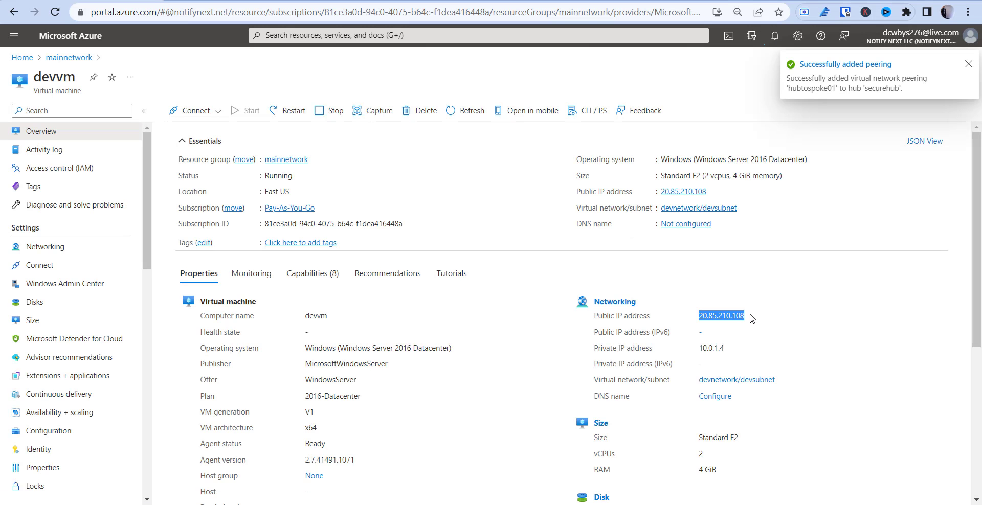
key("alt+Tab")
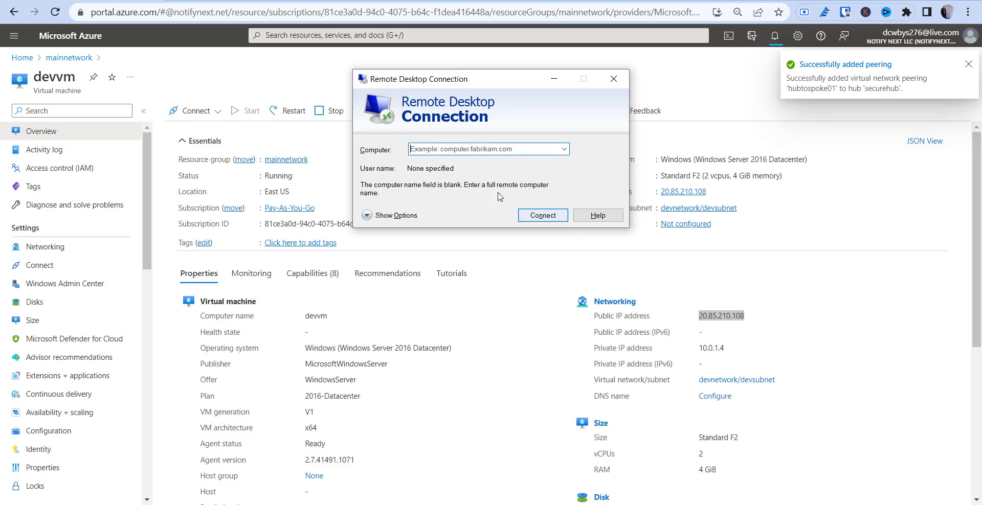
left_click(480, 149)
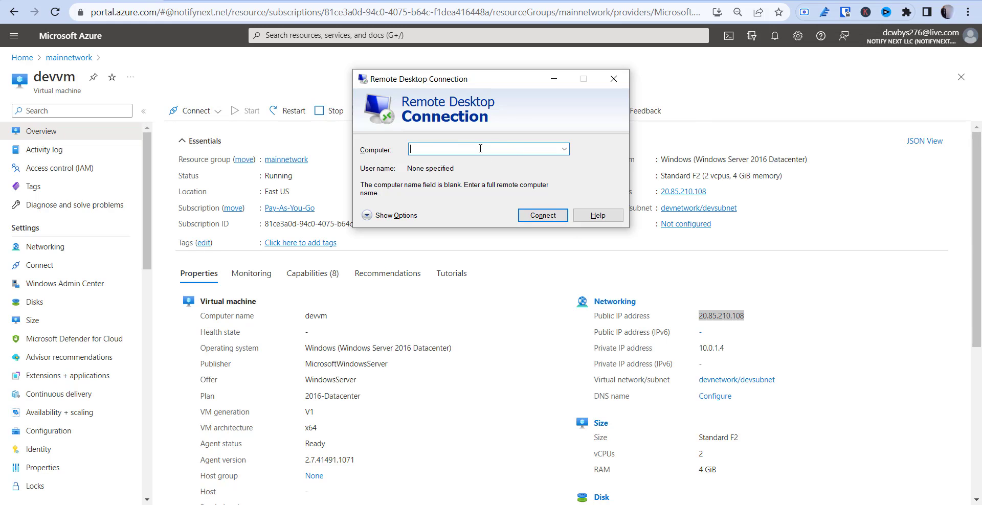
type("20")
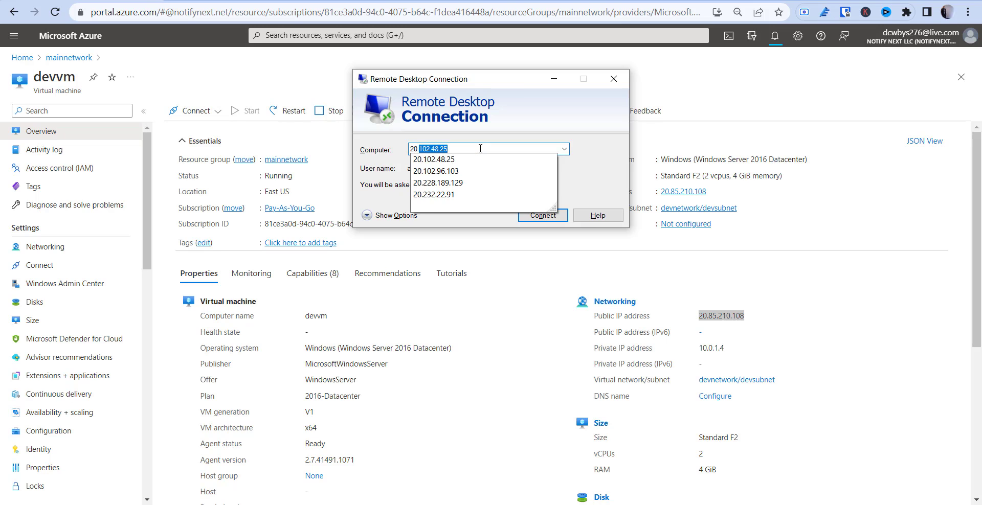
type(".85.210.108")
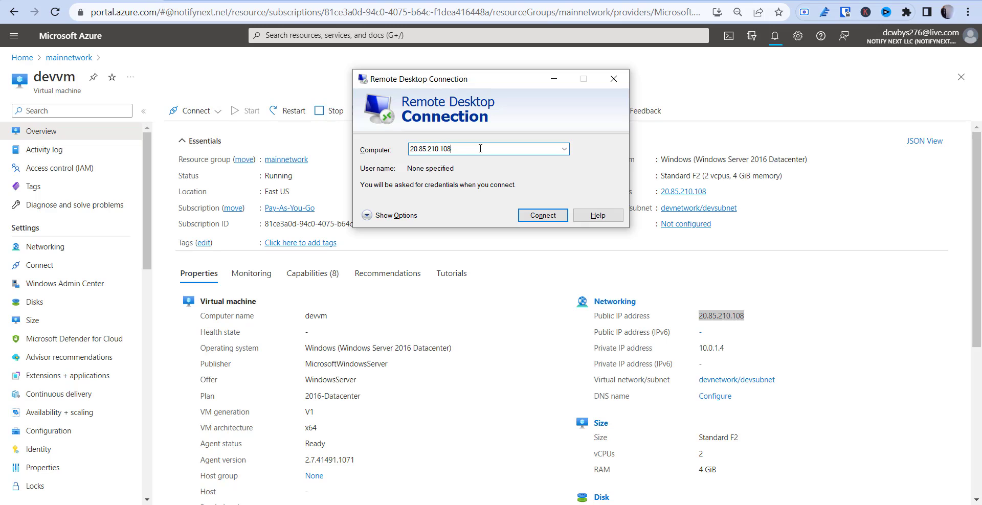
key("Return")
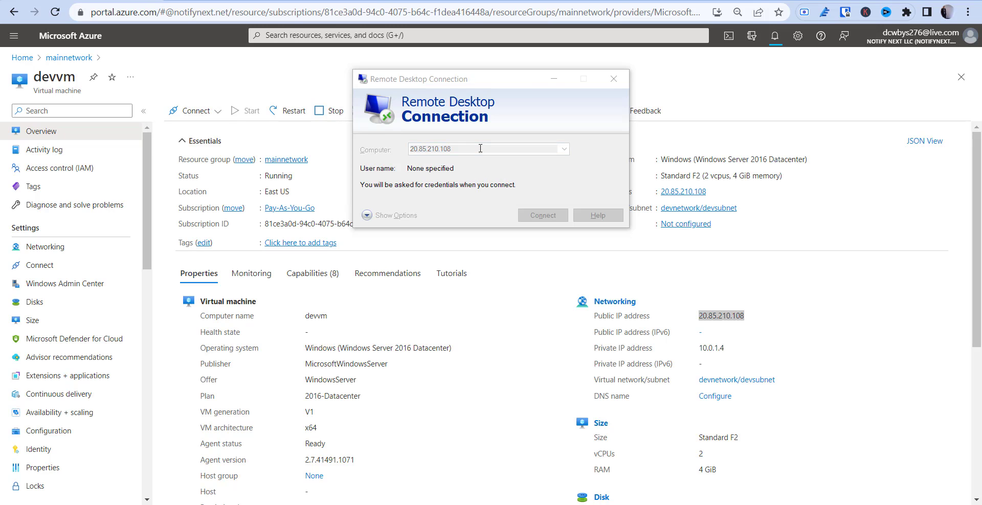
Sign in to the remote machine as devvm\adminuser with the account password and allow the PC to be discoverable on its network.
type("devvm")
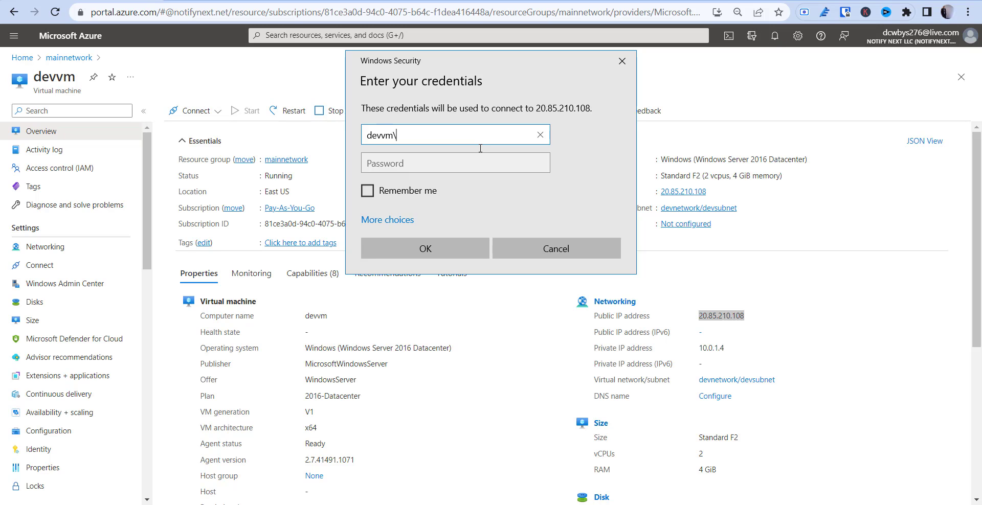
type("\\adminuser")
key("Tab")
type("•••••••••••••")
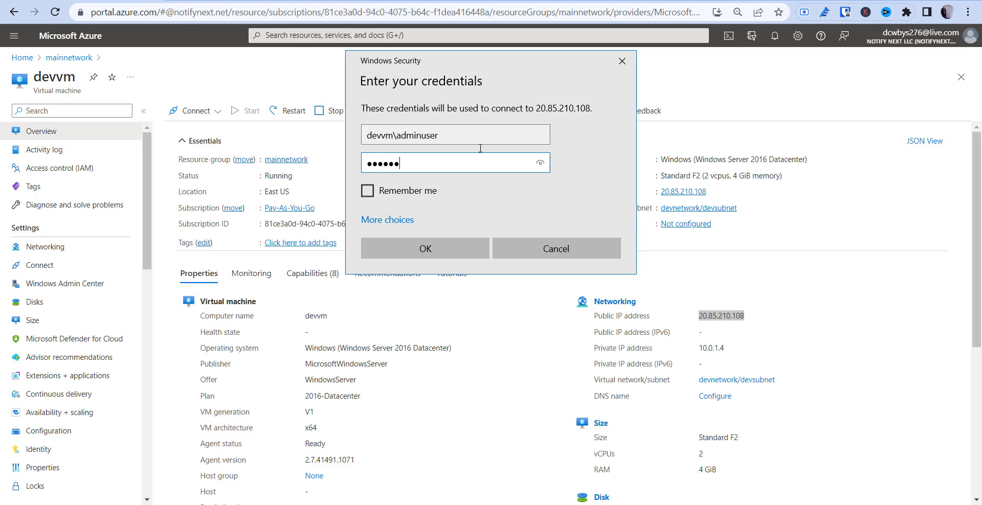
type("••")
key("Return")
key("y")
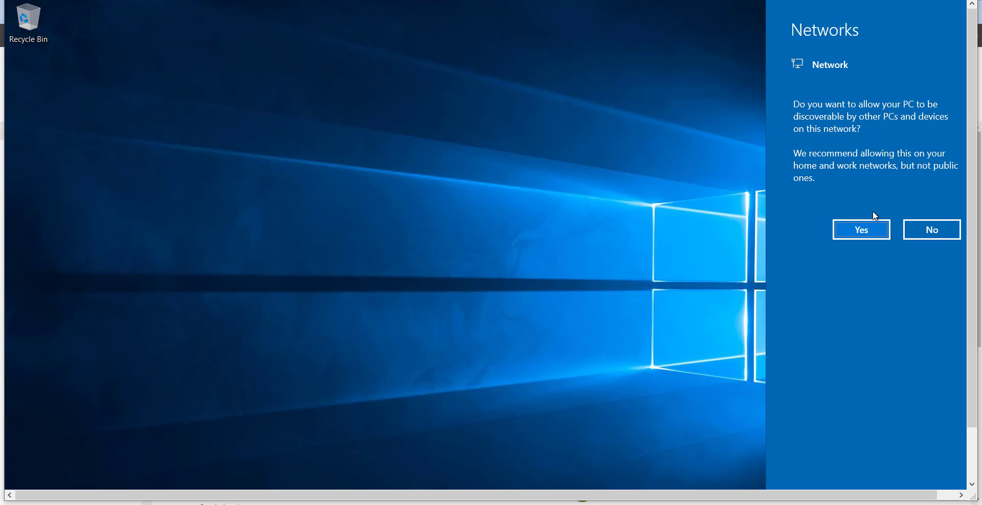
left_click(865, 230)
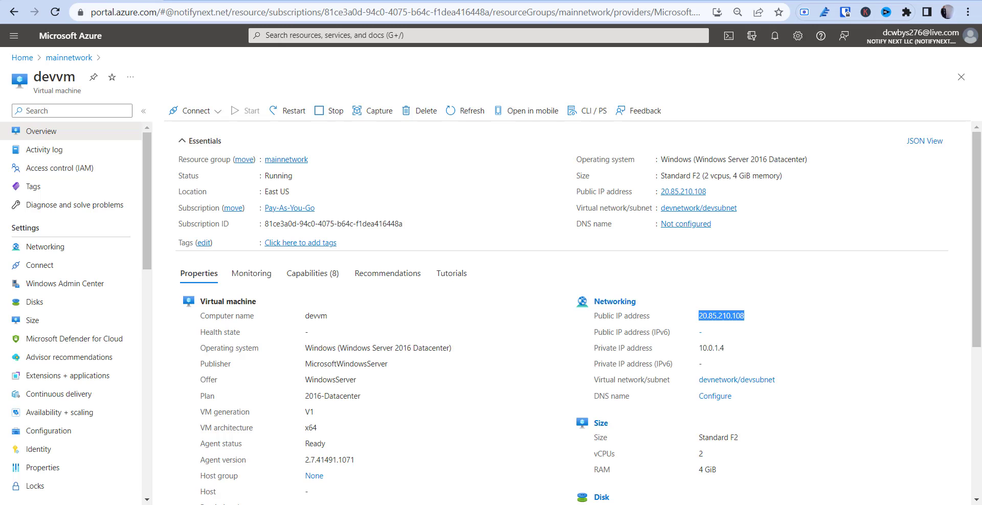
Return to the Azure portal and open the Azure Firewall Policies page of Firewall Manager.
left_click(306, 34)
left_click(291, 220)
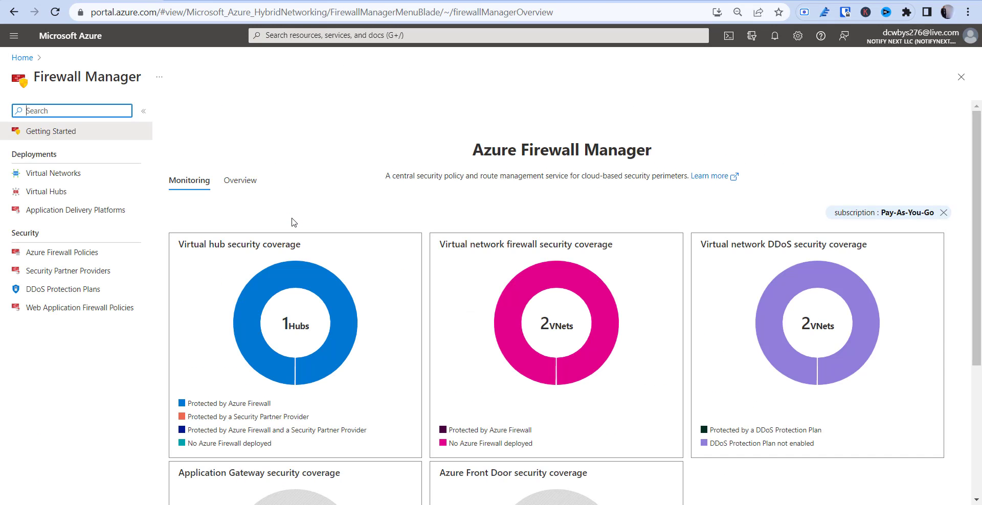
left_click(42, 254)
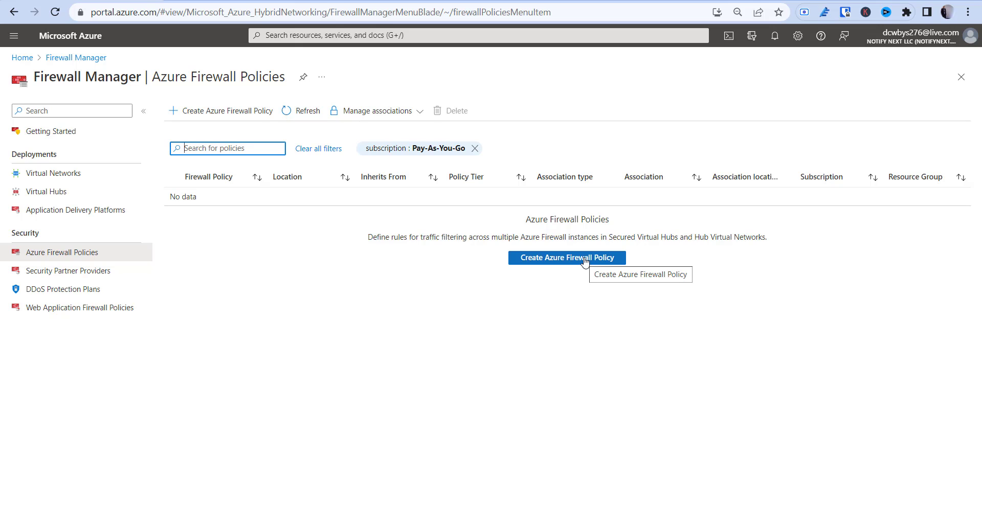
Look through Firewall Manager's virtual hubs, security partner providers, DDoS protection plans and web application firewall policies.
left_click(53, 179)
left_click(55, 194)
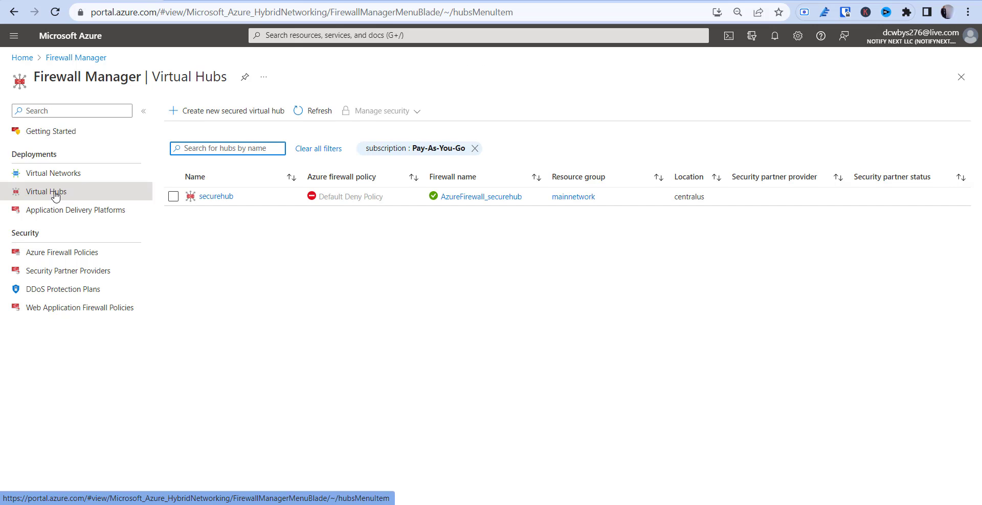
left_click(56, 252)
left_click(65, 271)
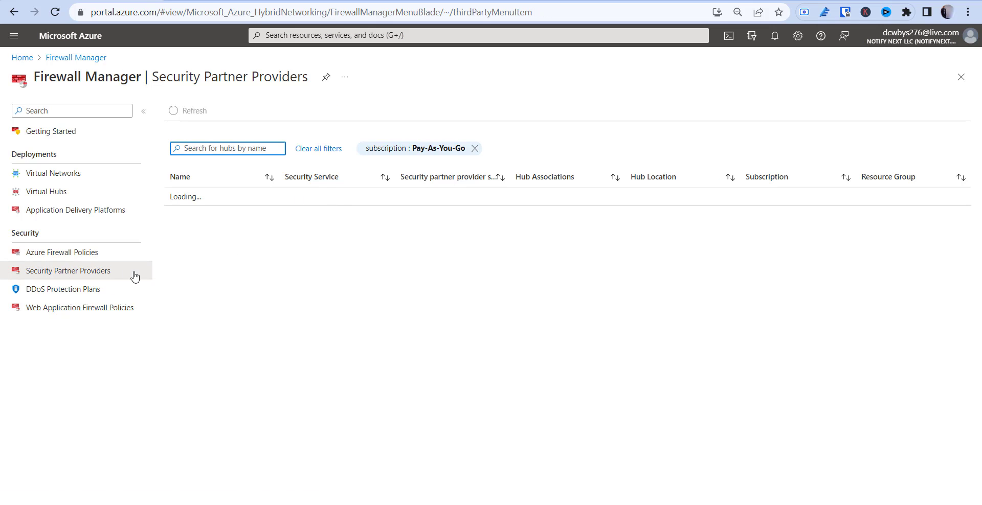
left_click(61, 293)
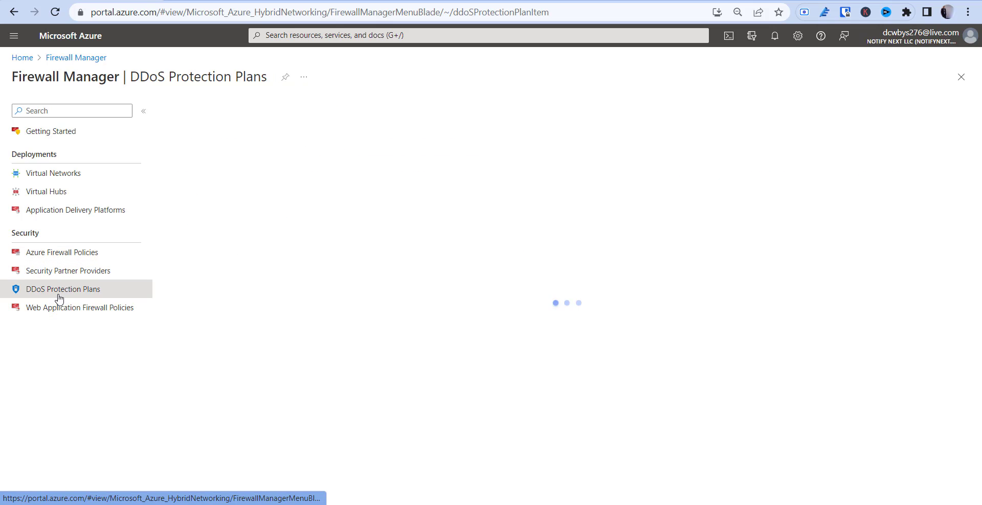
left_click(64, 310)
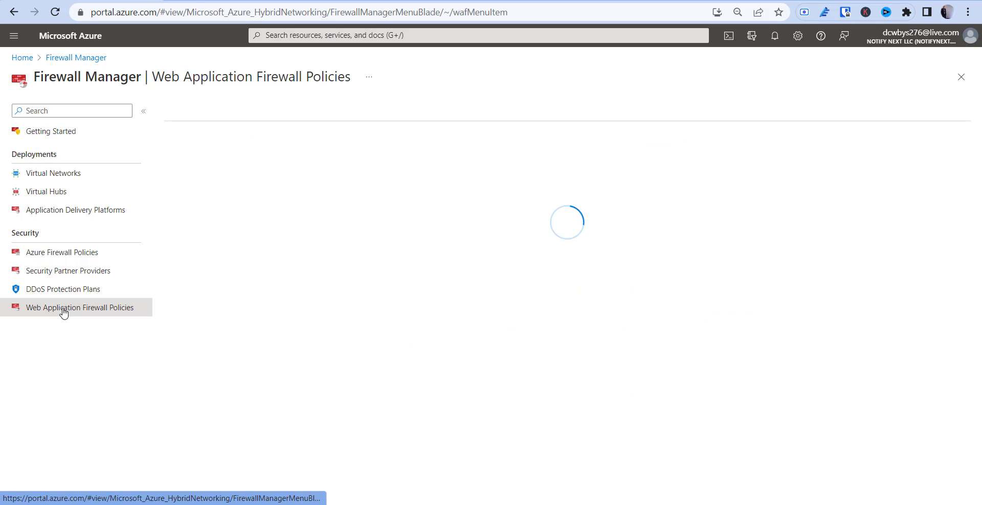
Start a new Azure Firewall policy in the mainnetwork resource group and name it policy01.
left_click(42, 254)
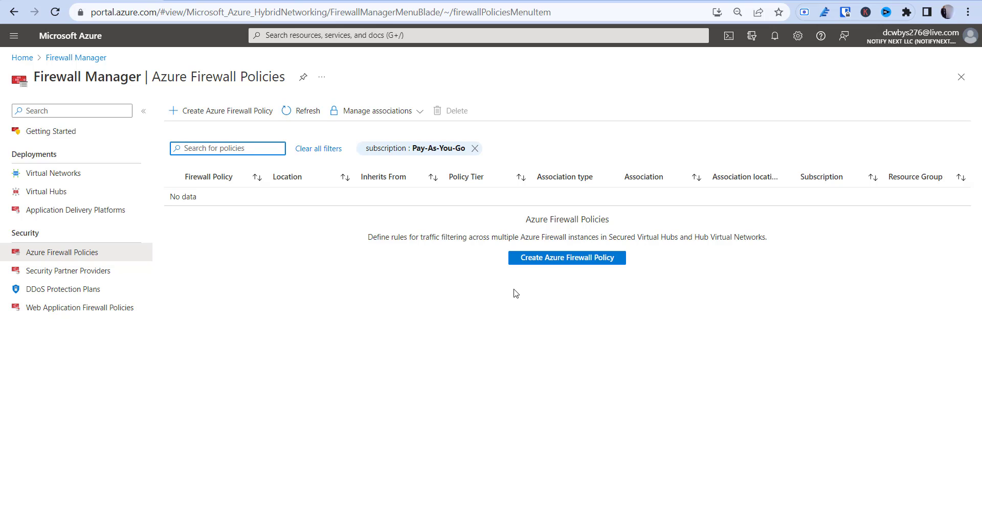
left_click(565, 264)
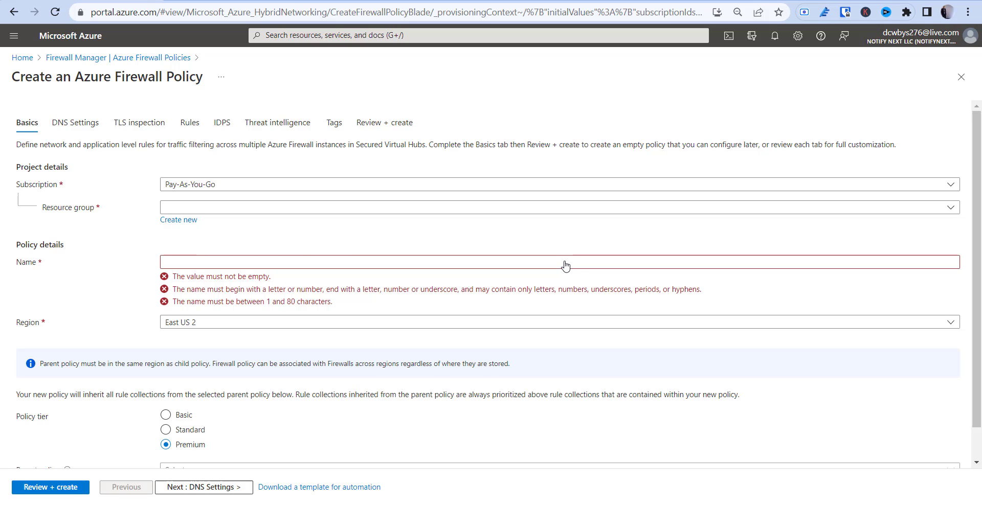
left_click(187, 208)
left_click(637, 246)
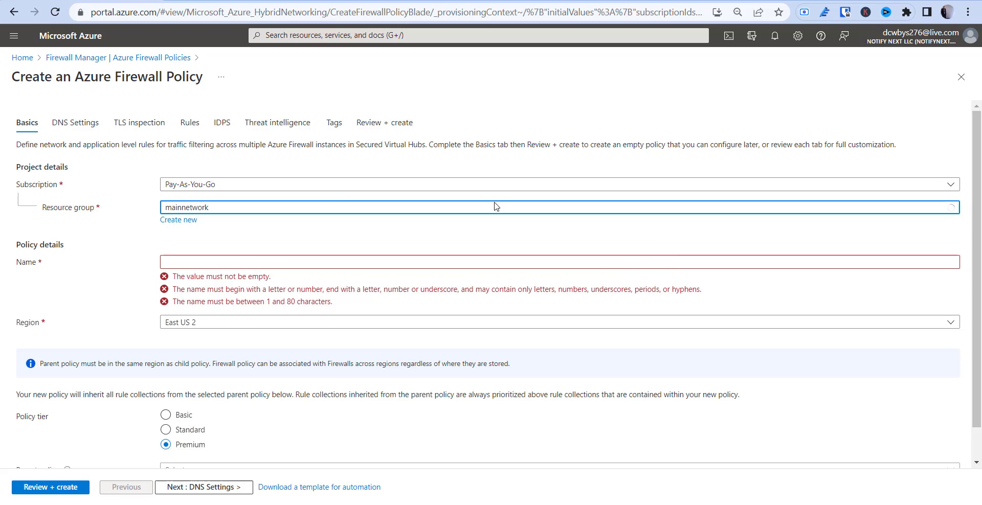
left_click(209, 262)
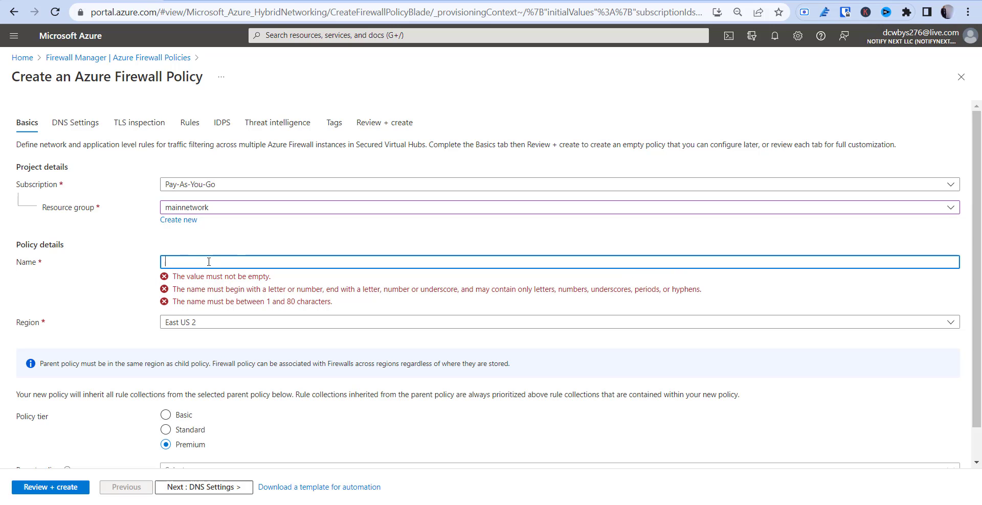
type("policy01")
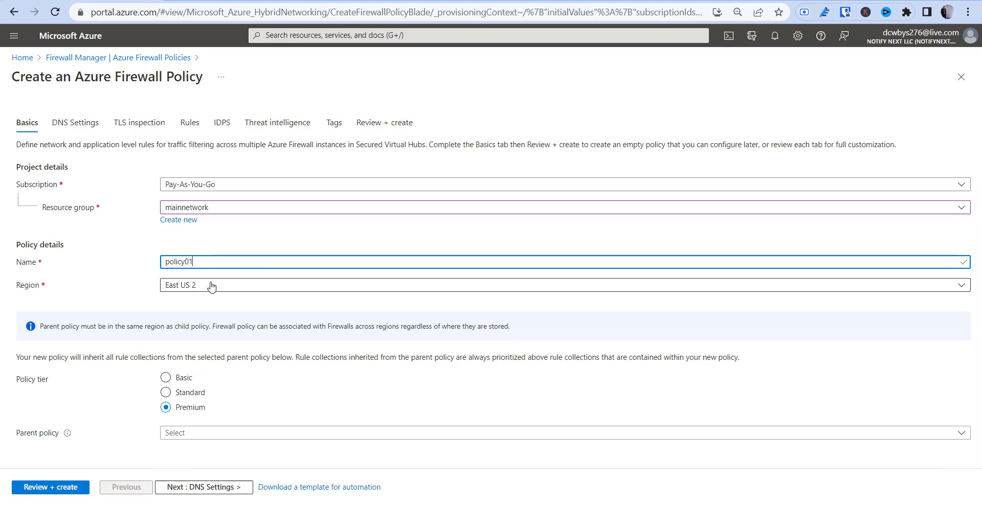
Set the policy's region to East US and read the note about parent and child policy regions.
left_click(212, 285)
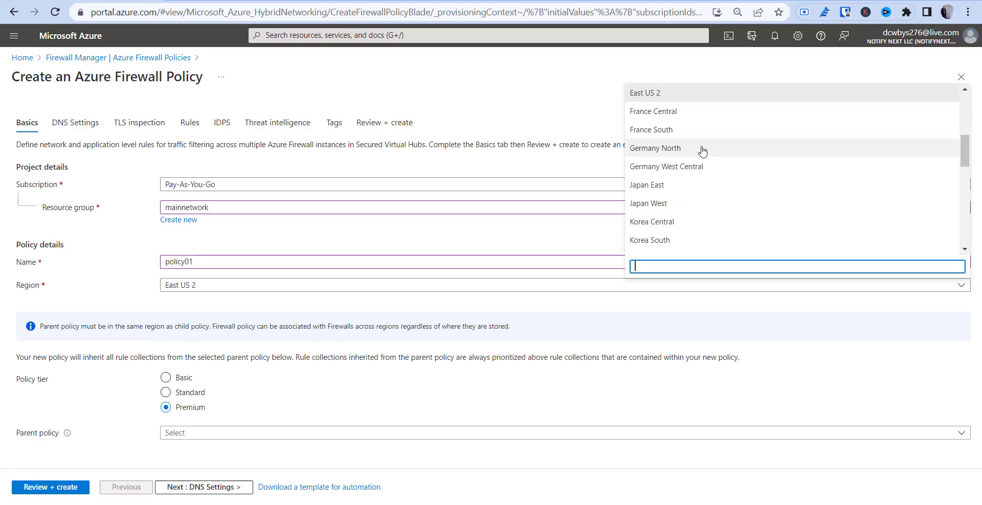
scroll(702, 151, "up", 1)
scroll(703, 151, "up", 1)
left_click(664, 185)
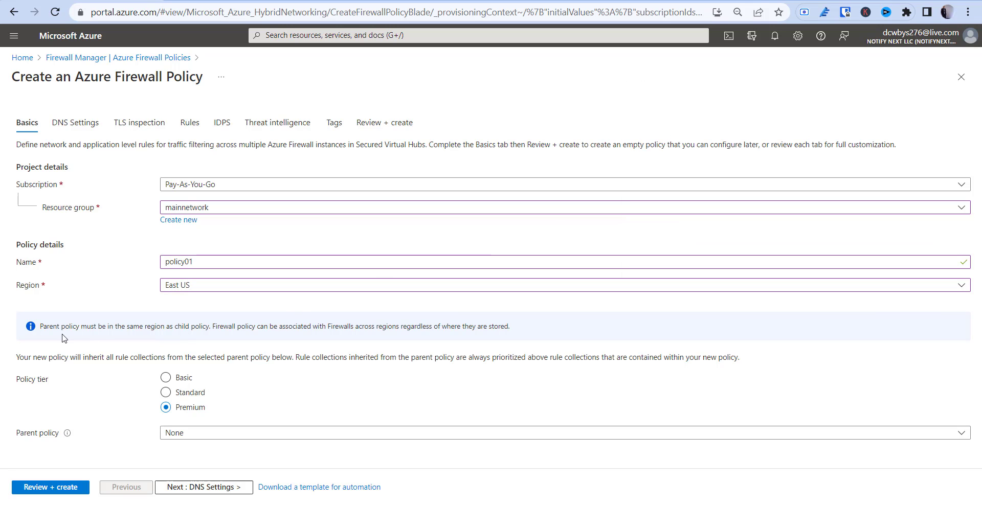
left_click_drag(44, 328, 202, 341)
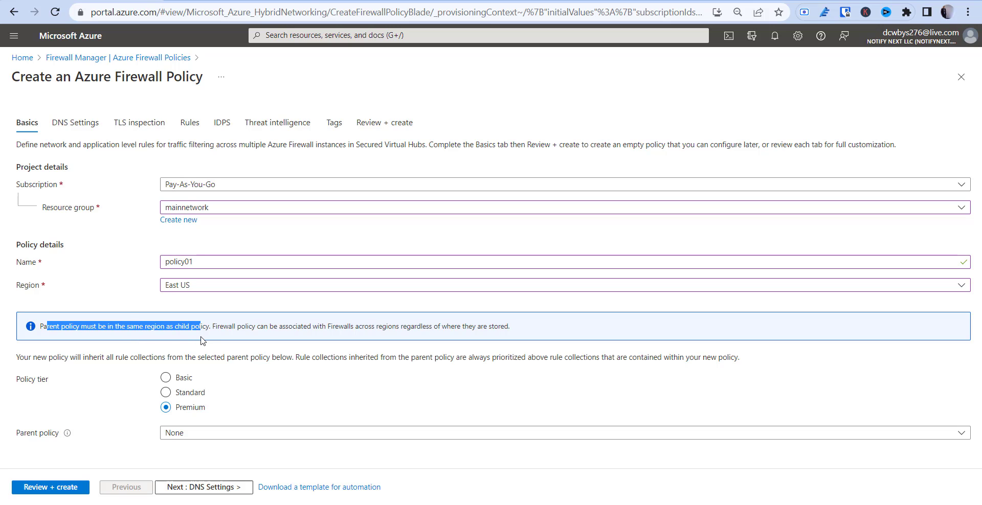
left_click(123, 399)
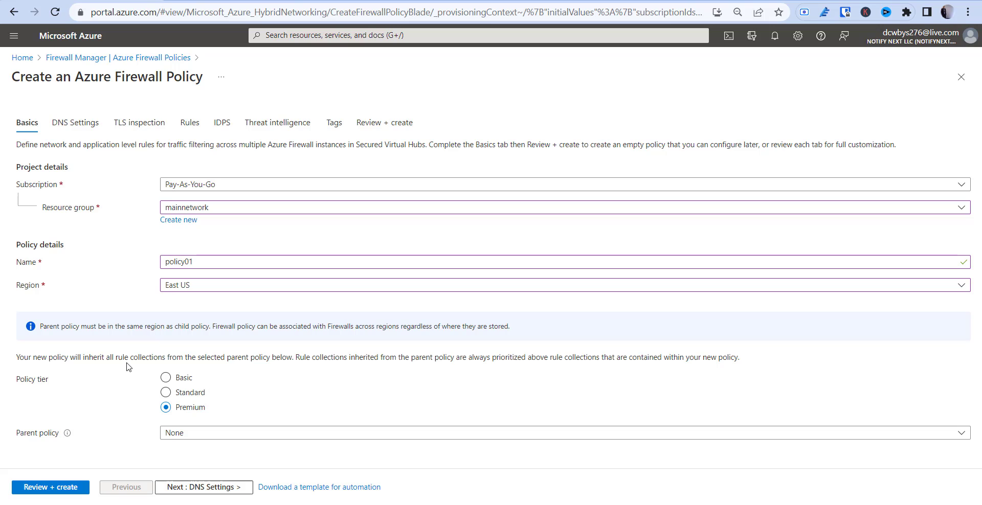
Set the policy tier to Standard with no parent policy, then continue past the DNS and TLS inspection settings to the rules.
left_click(195, 435)
left_click(195, 438)
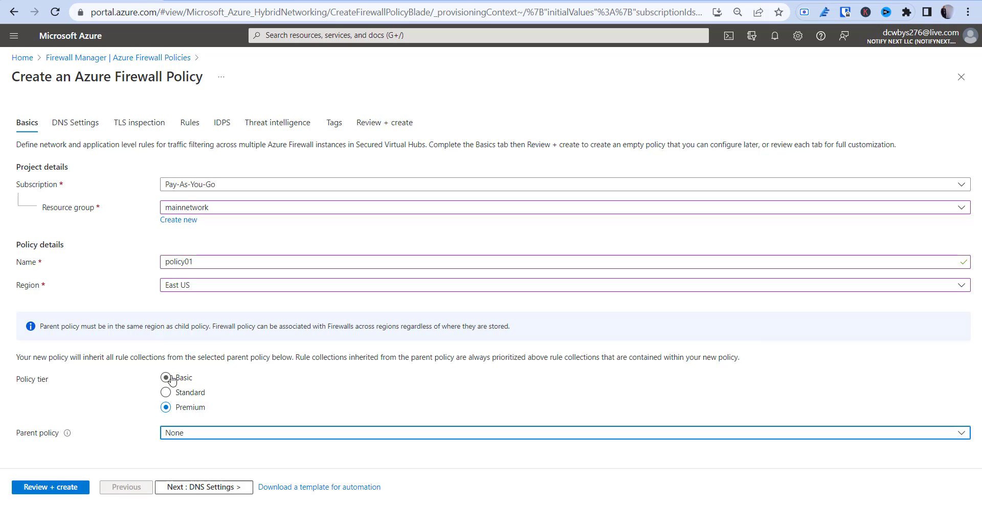
left_click(192, 394)
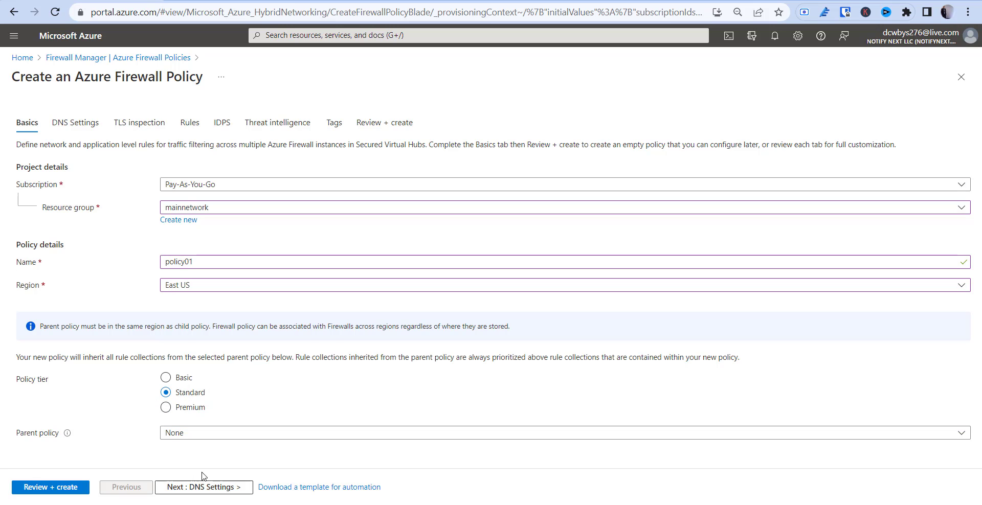
left_click(205, 489)
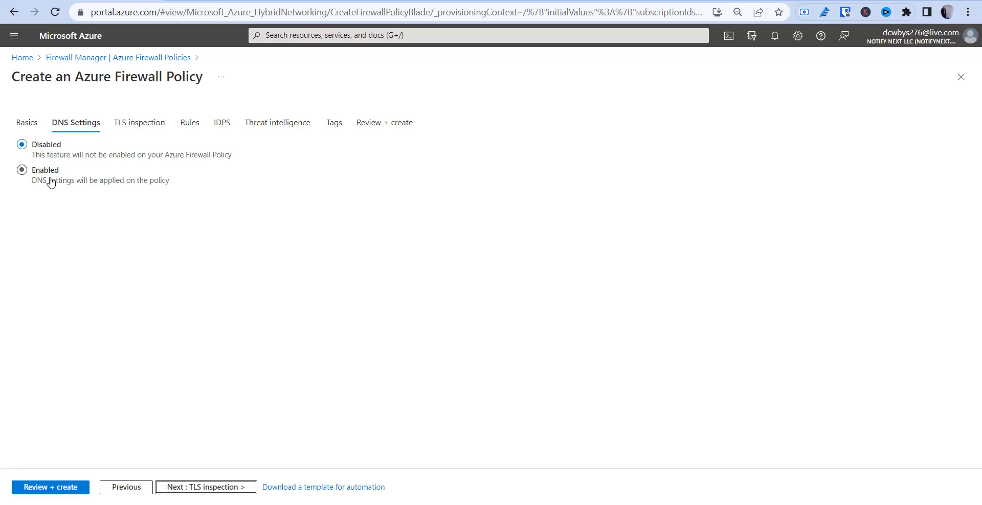
left_click(204, 489)
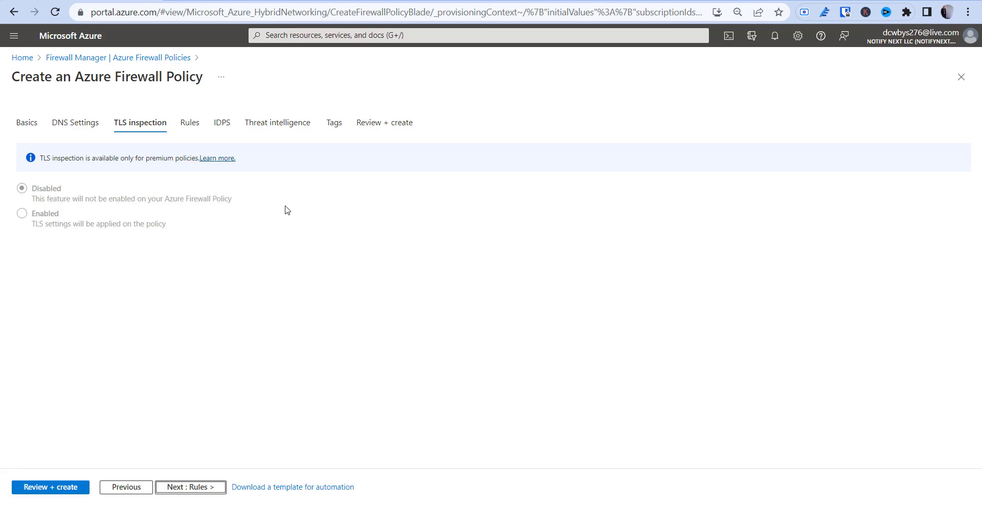
left_click(197, 488)
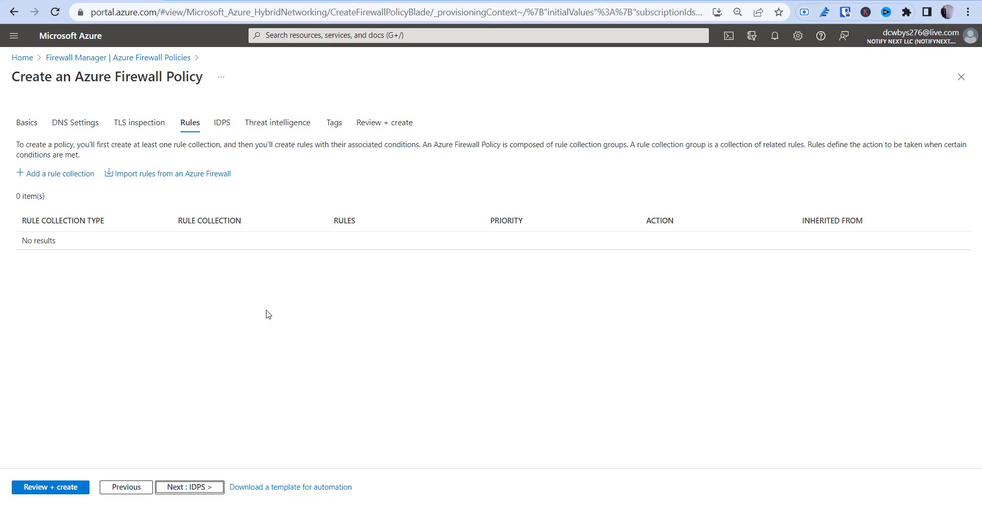
Start a new rule collection named app01 and set its type to Application.
left_click(50, 167)
left_click(51, 174)
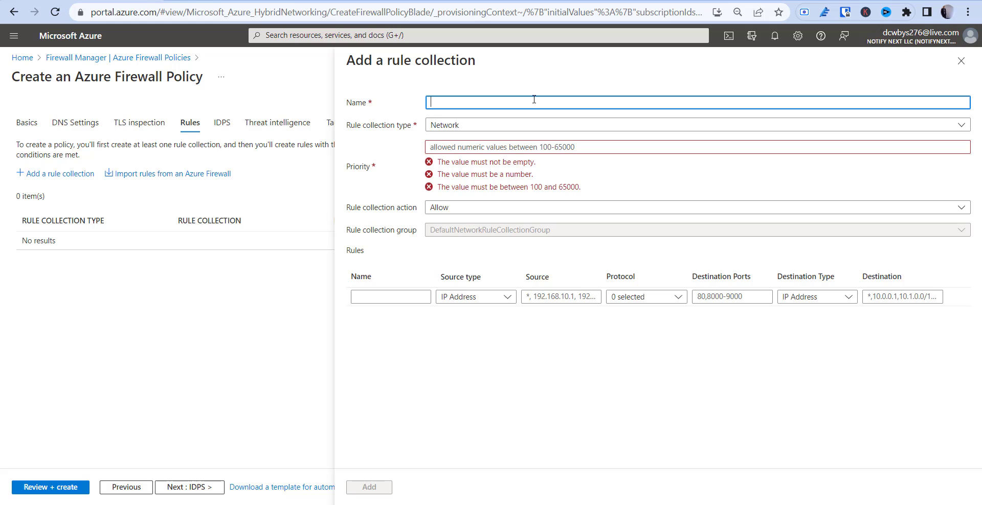
type("app01")
left_click(493, 125)
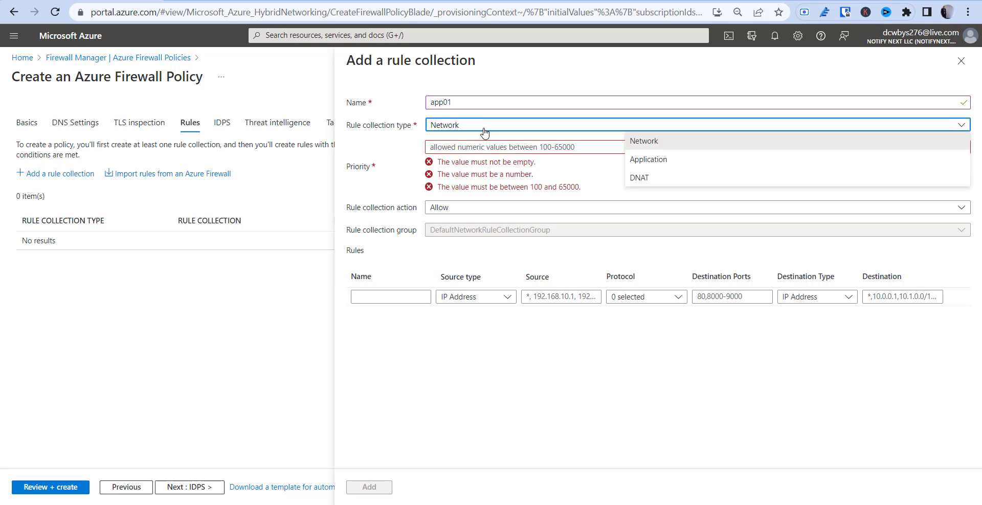
left_click(692, 165)
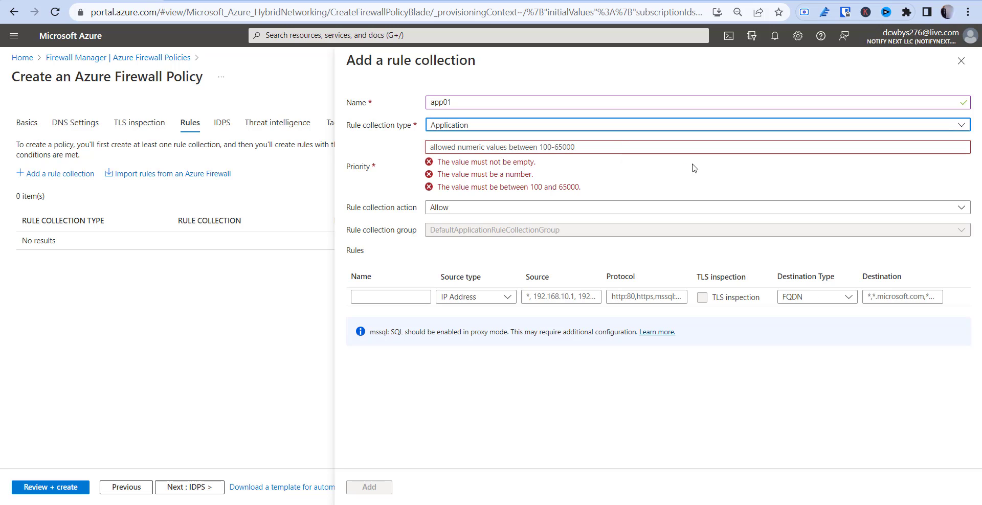
Change the rule collection type to Network, set the priority to 150 and keep the action as Allow.
left_click(551, 144)
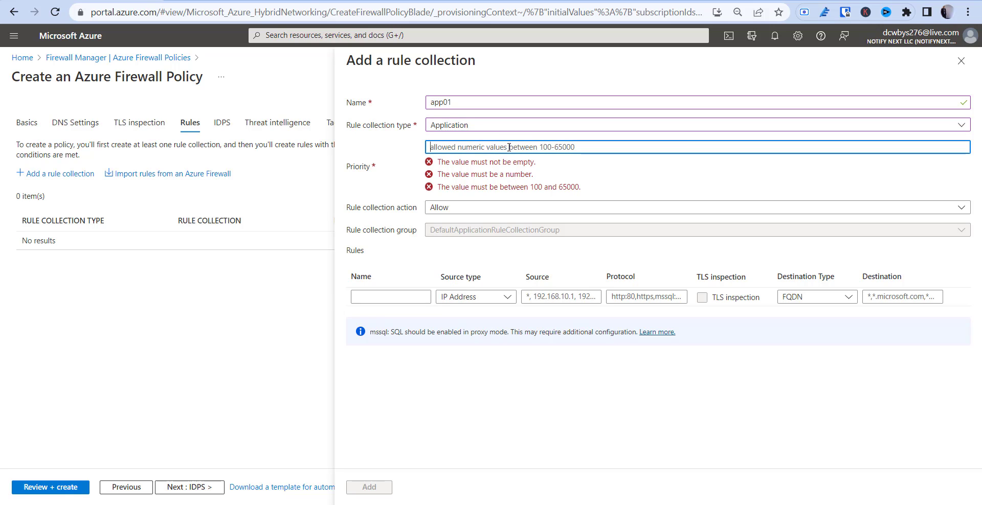
left_click(492, 130)
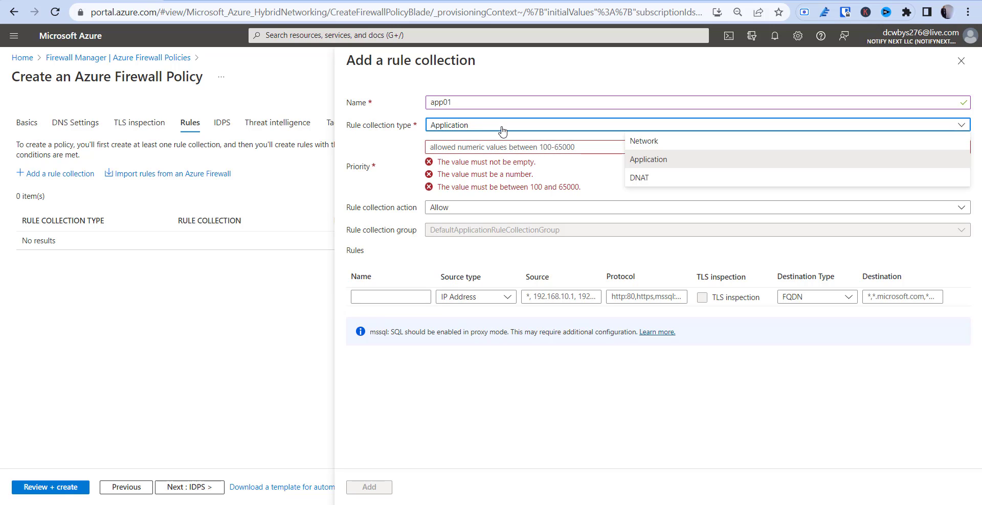
left_click(646, 144)
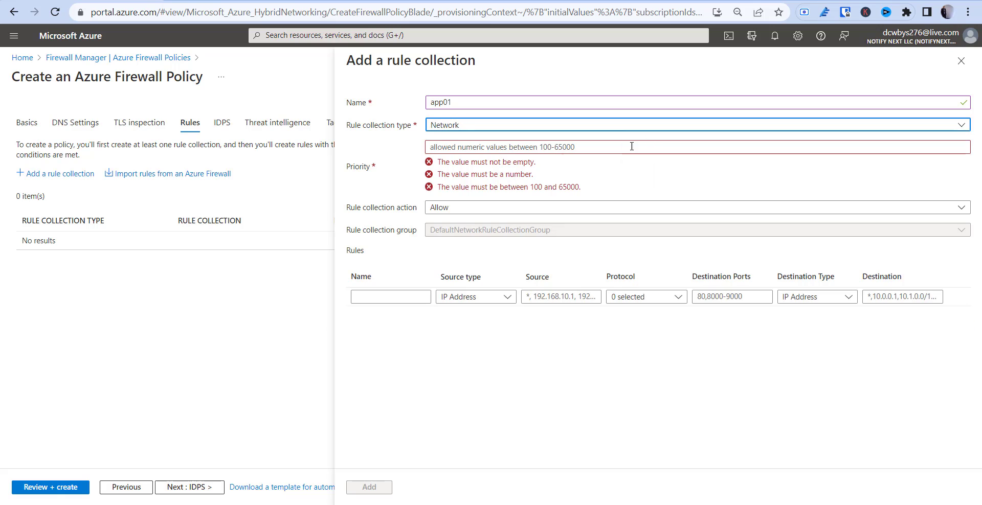
left_click(492, 148)
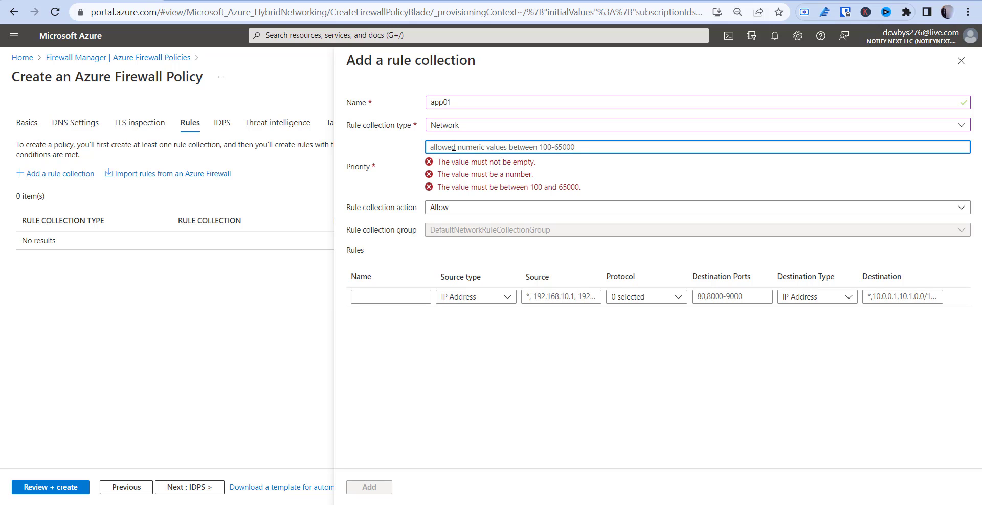
type("100")
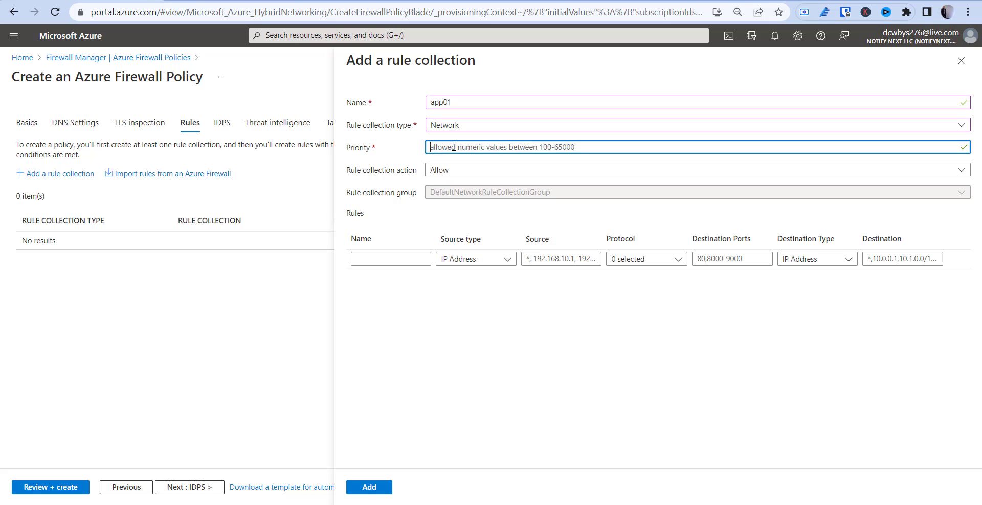
type("150")
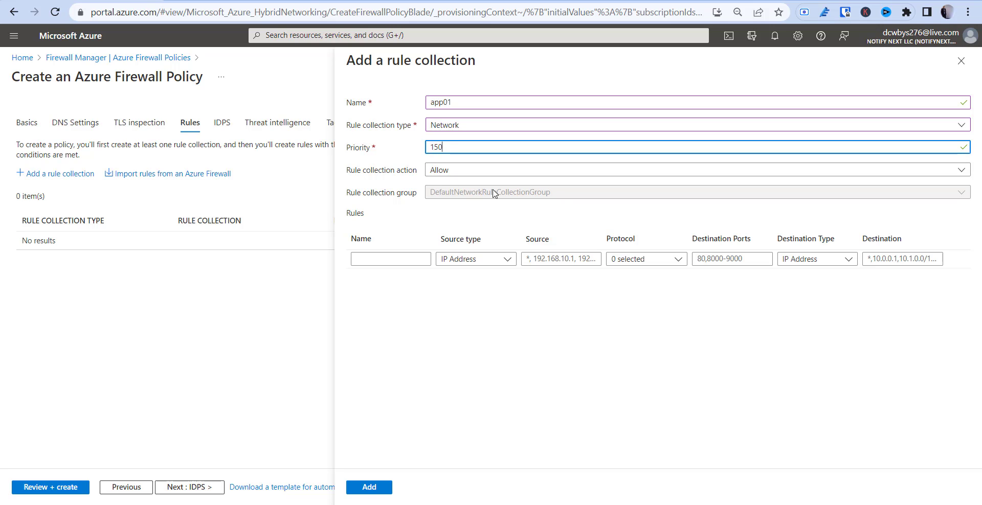
left_click(443, 179)
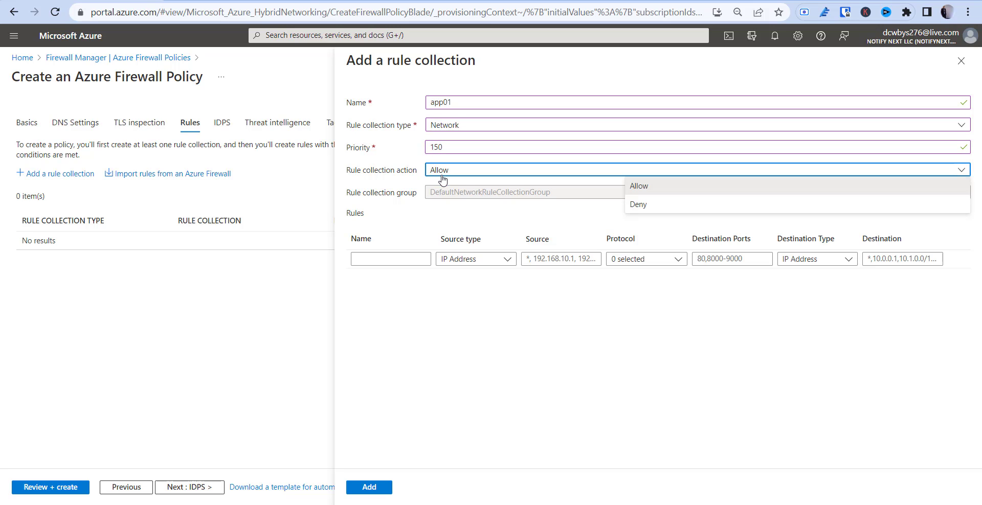
left_click(443, 179)
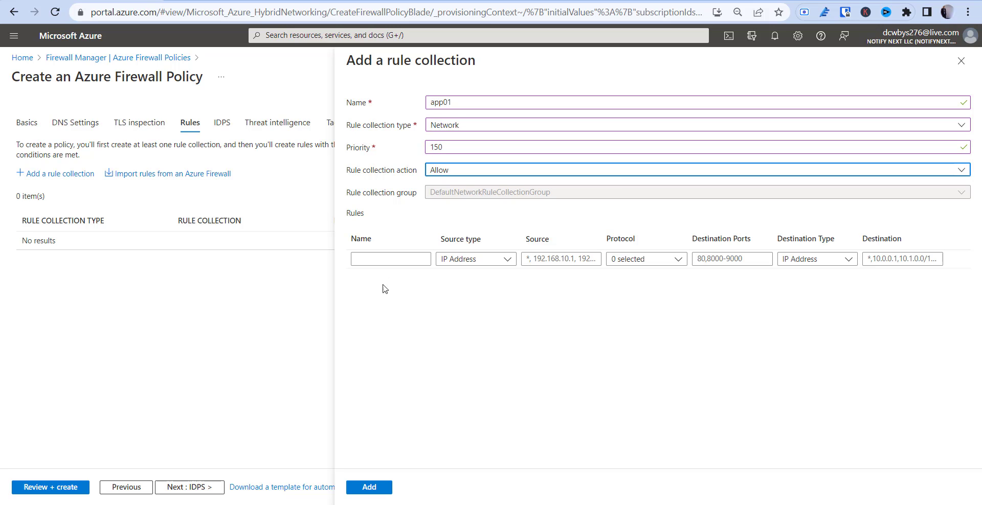
Add a rule named allow with source type IP Address and source *.
left_click(380, 258)
type("allow")
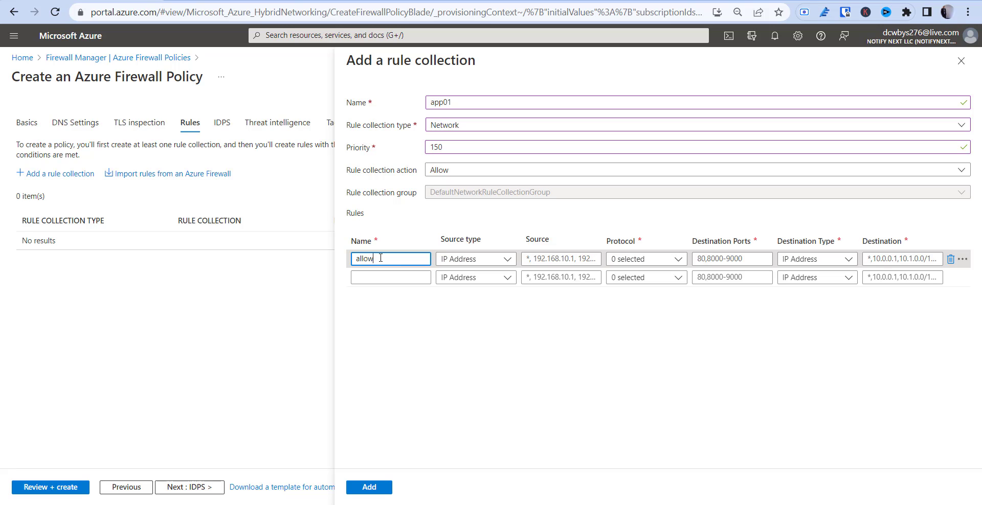
key("Tab")
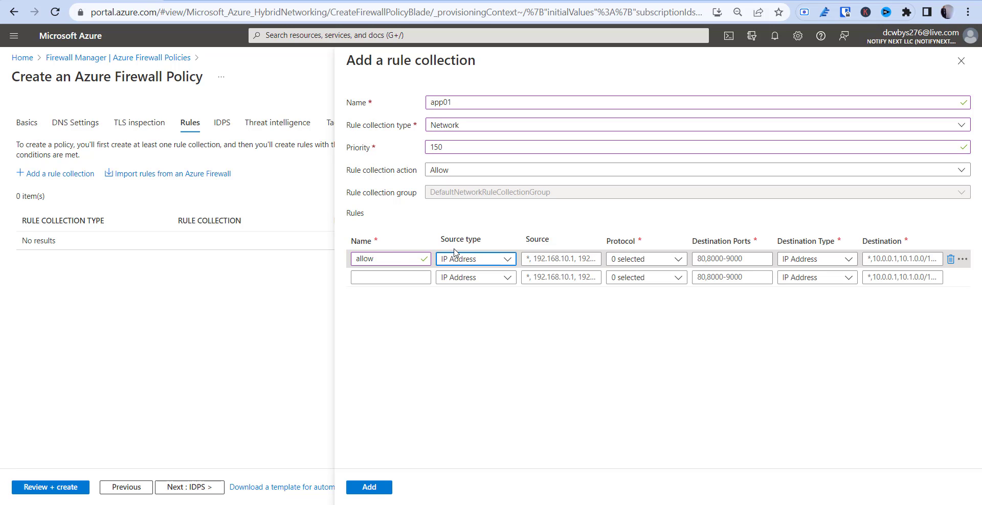
left_click(482, 260)
left_click(481, 275)
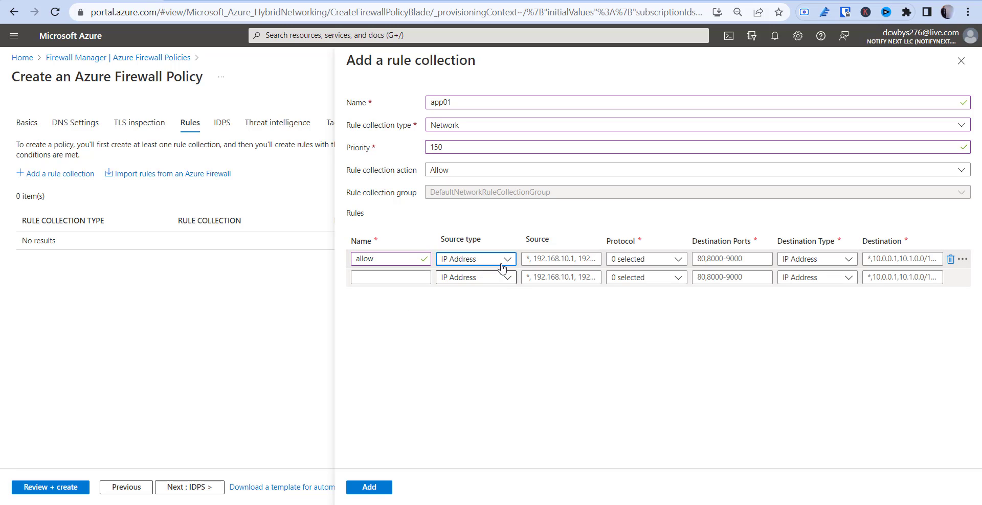
left_click(565, 259)
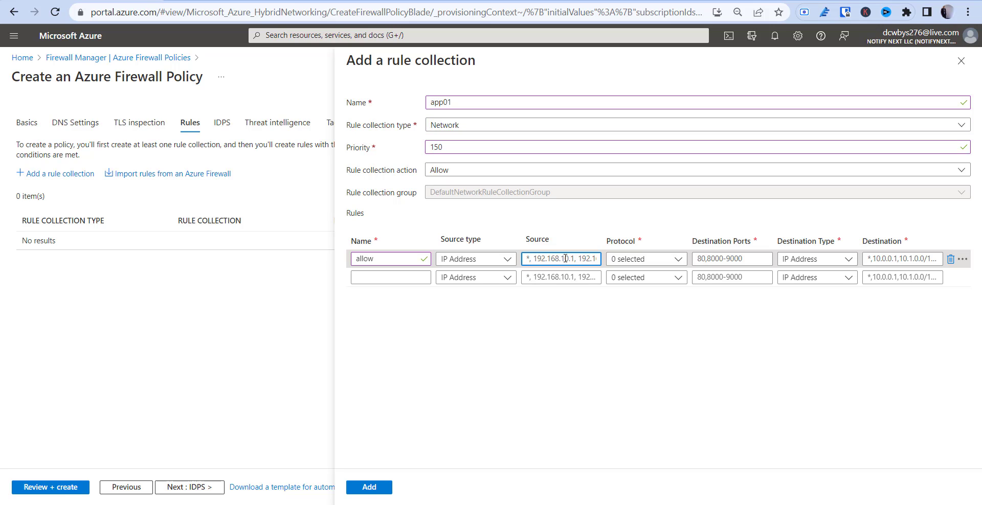
type("*")
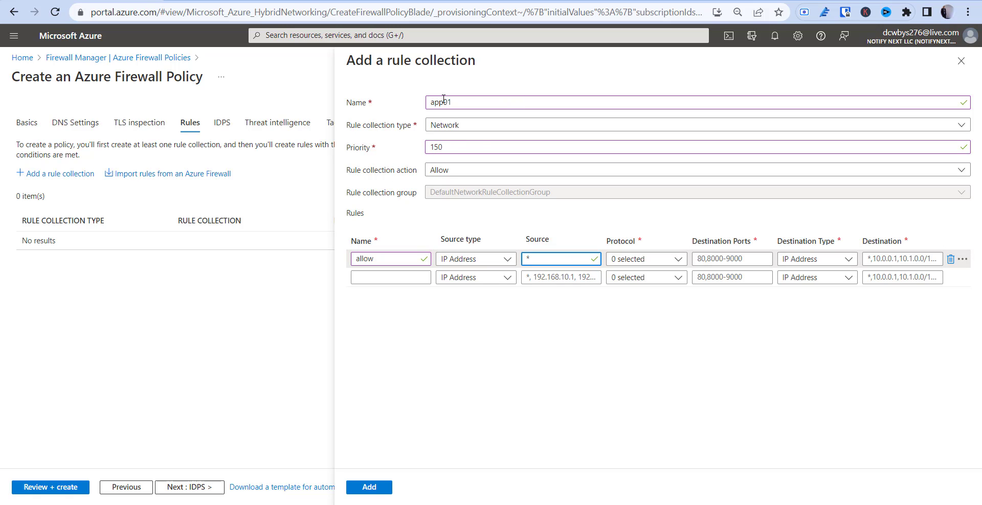
Rename the rule collection to network01.
left_click_drag(443, 101, 342, 98)
type("network")
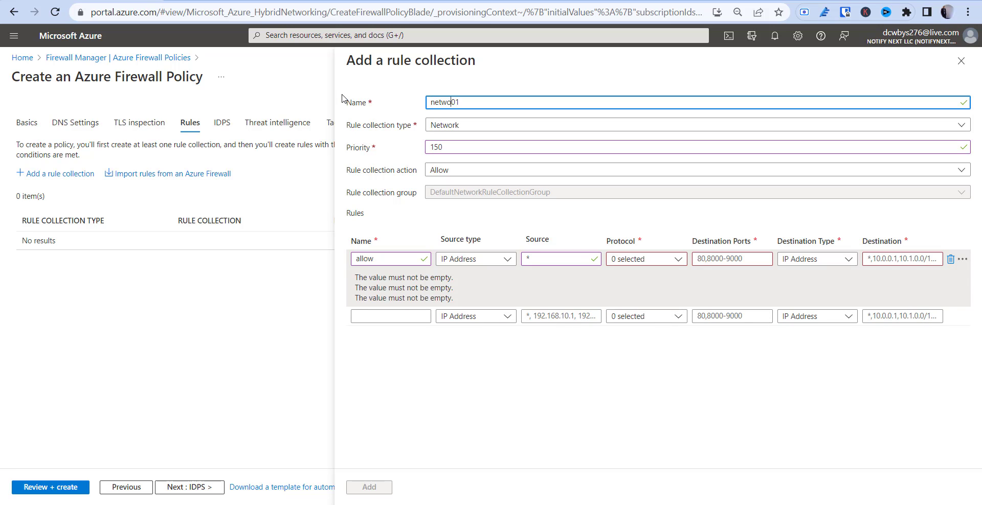
left_click(463, 391)
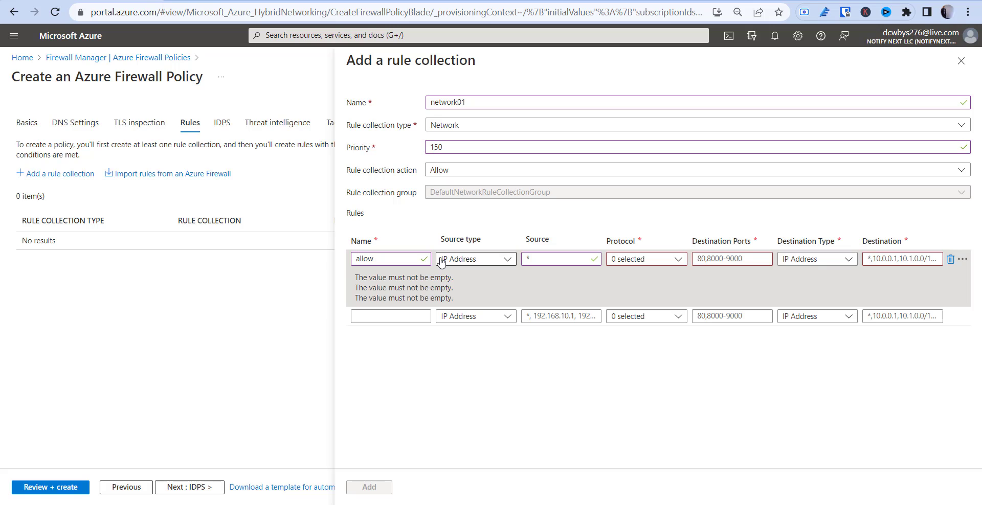
Set the allow rule's protocol to TCP and its destination port to 3389.
left_click(644, 260)
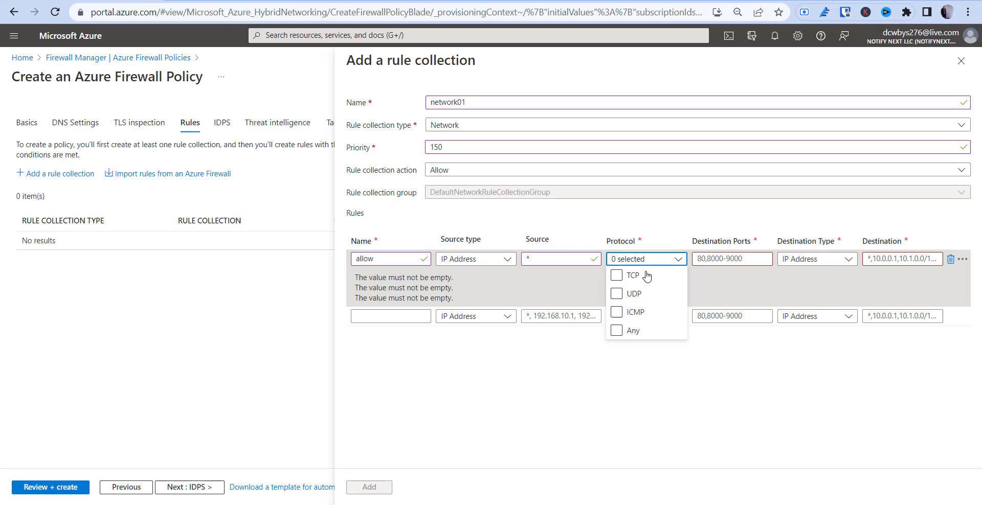
left_click(617, 276)
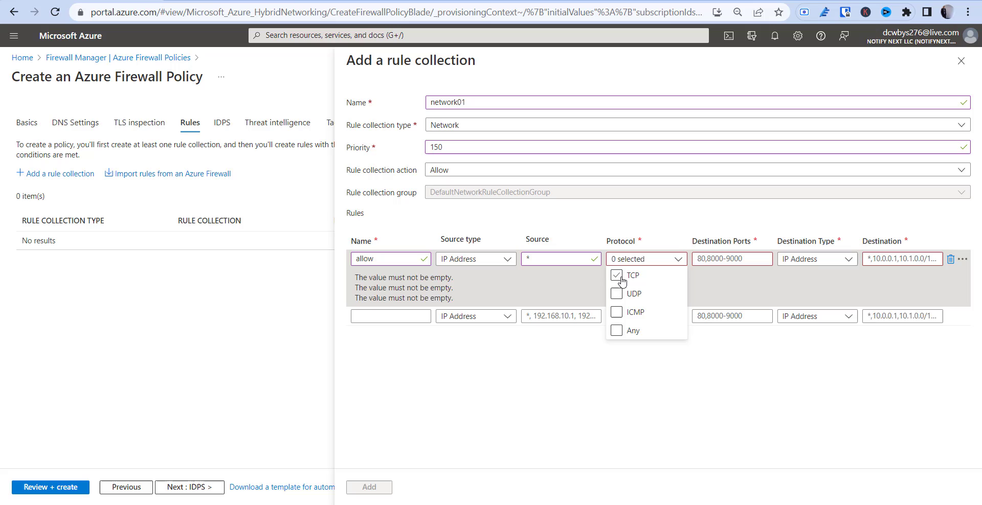
left_click(725, 264)
type("3389")
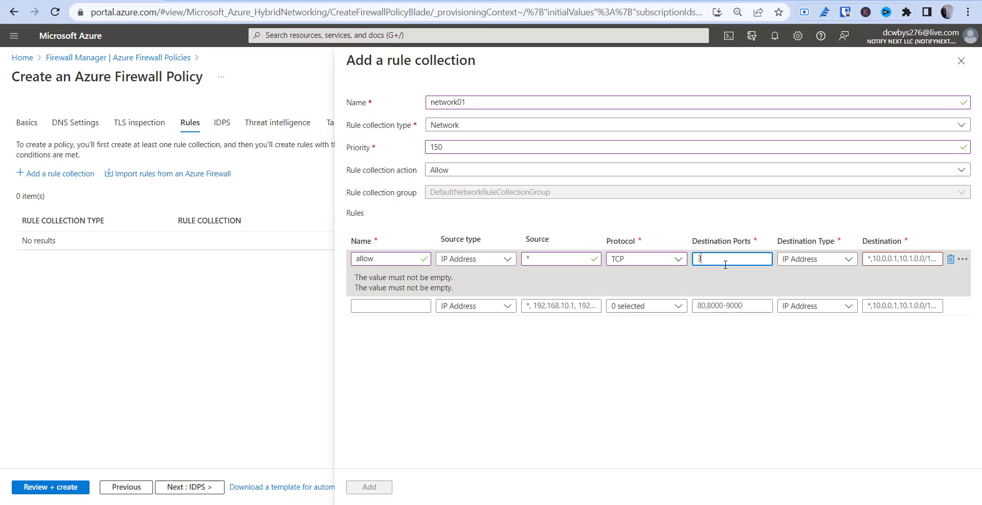
left_click(740, 338)
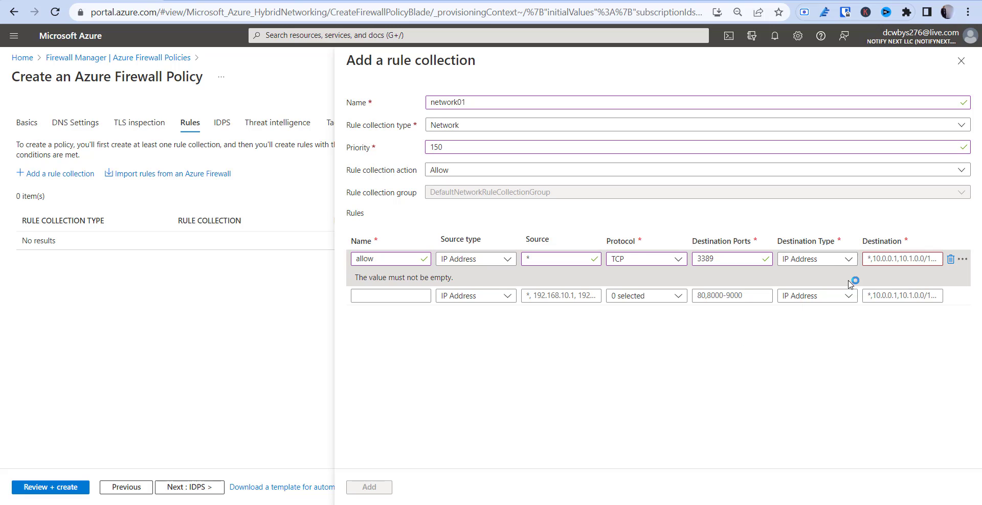
Set the allow rule's destination type to IP Address and its destination to *.
left_click(839, 262)
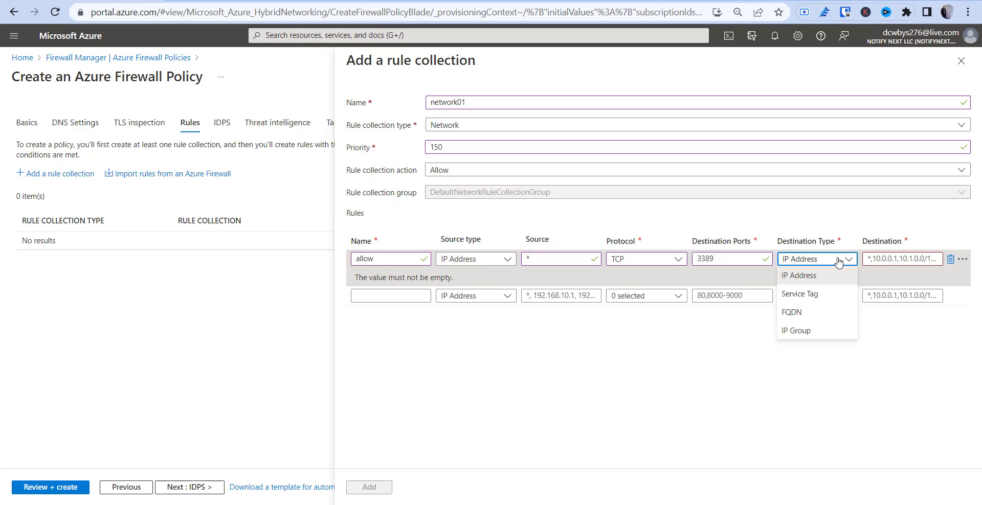
left_click(811, 276)
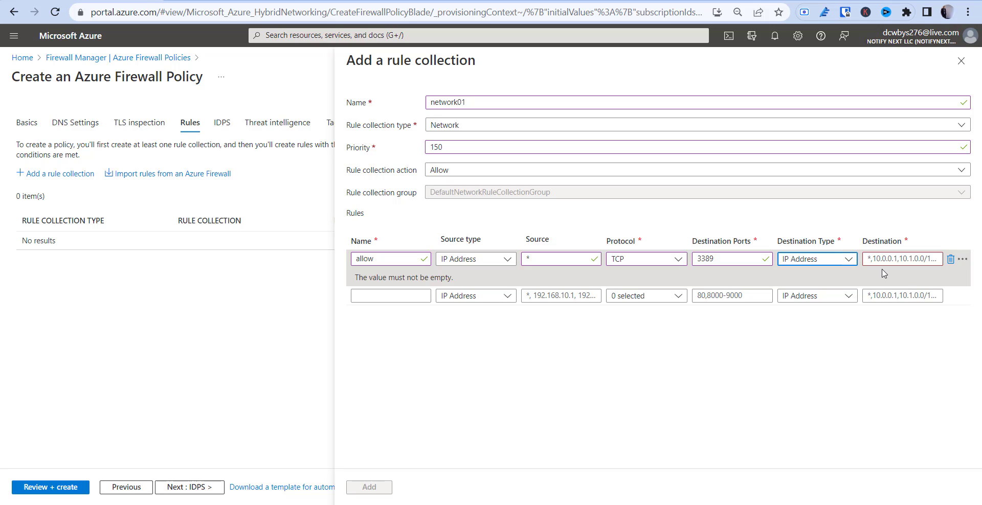
left_click(897, 259)
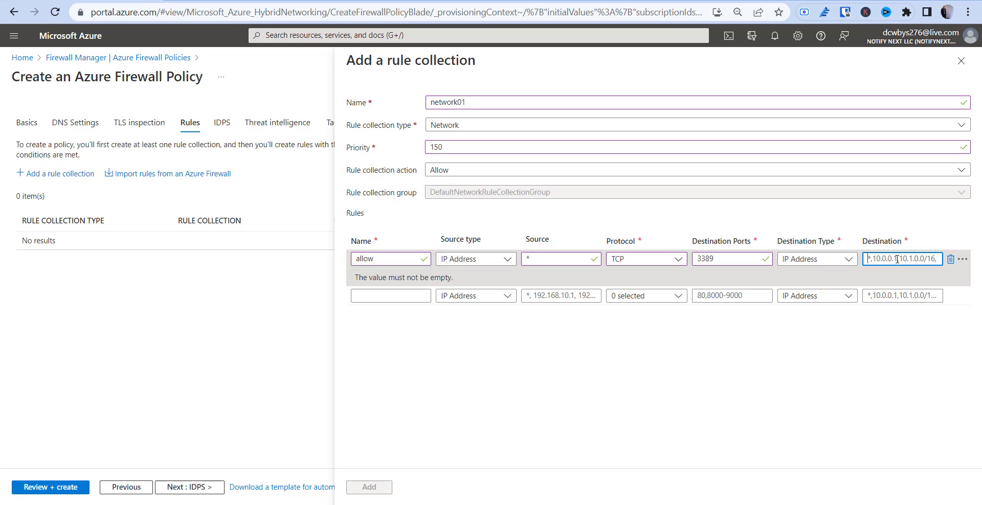
type("*")
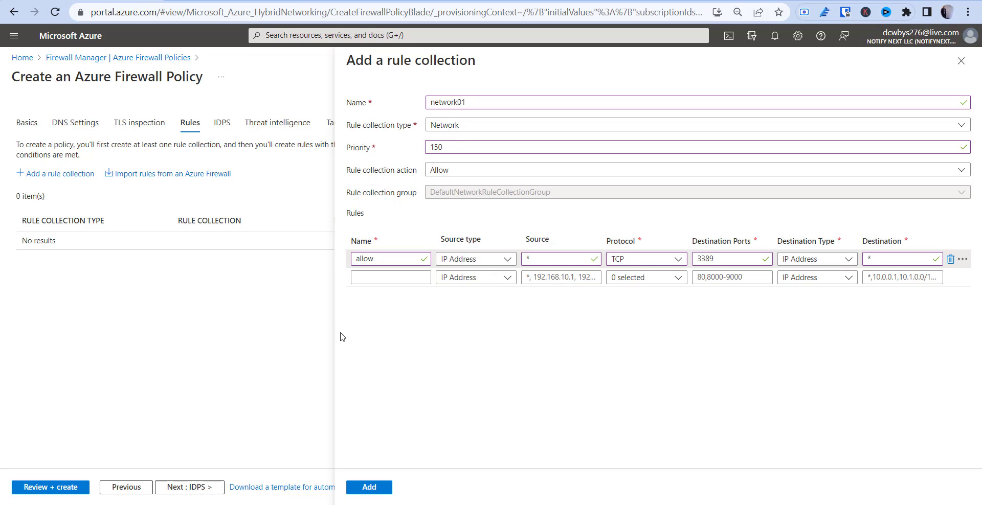
Check the allow rule's source and destination, and add the network01 rule collection to the policy.
double_click(548, 262)
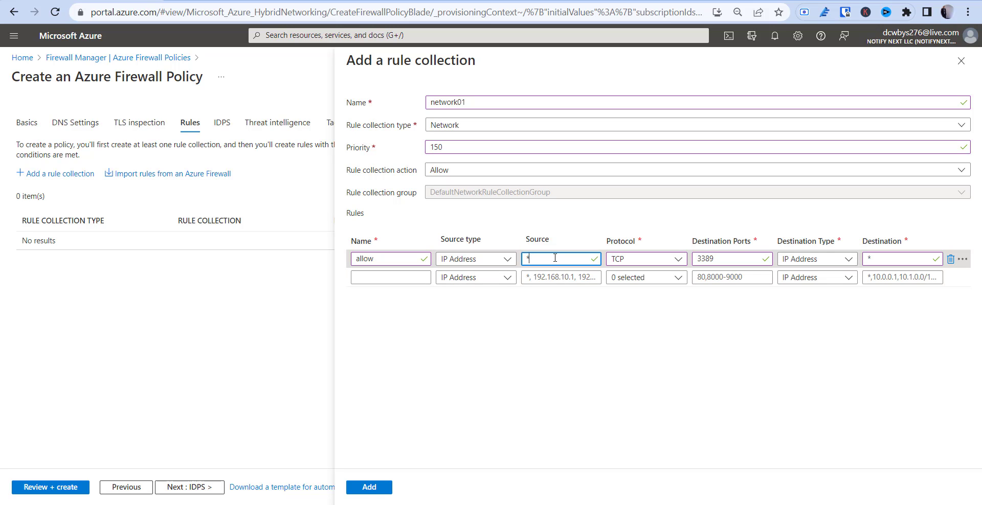
left_click(876, 264)
left_click(844, 260)
left_click(902, 330)
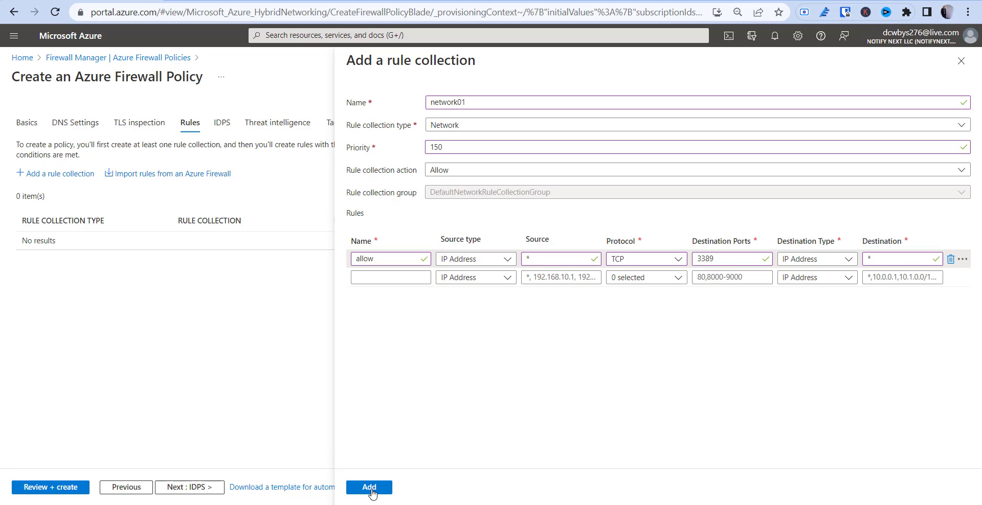
left_click(370, 487)
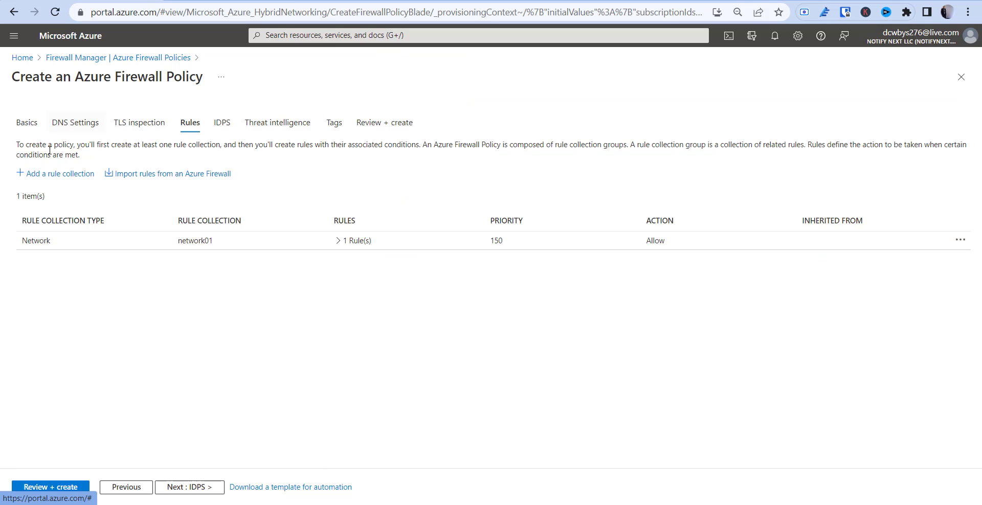
Start another rule collection in the firewall policy and name it allow-dnat.
left_click(54, 174)
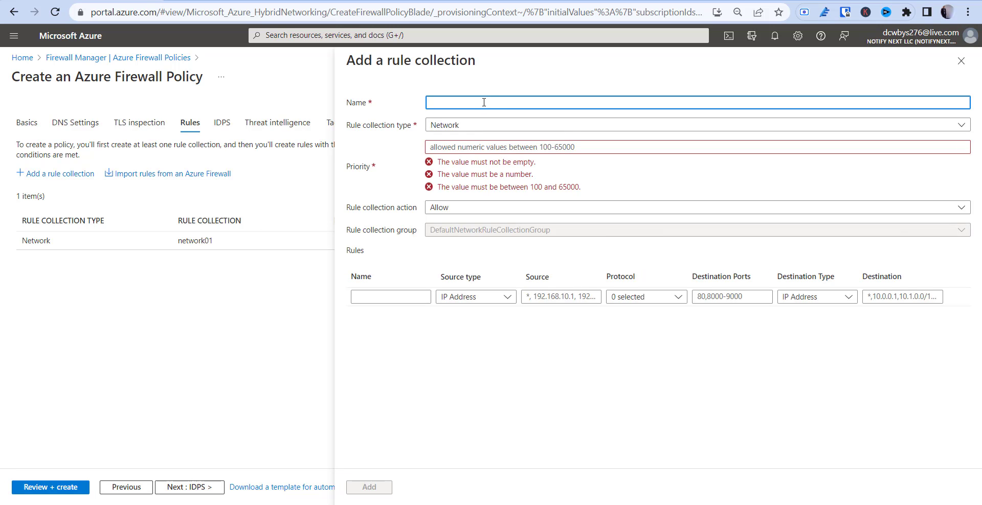
left_click(484, 102)
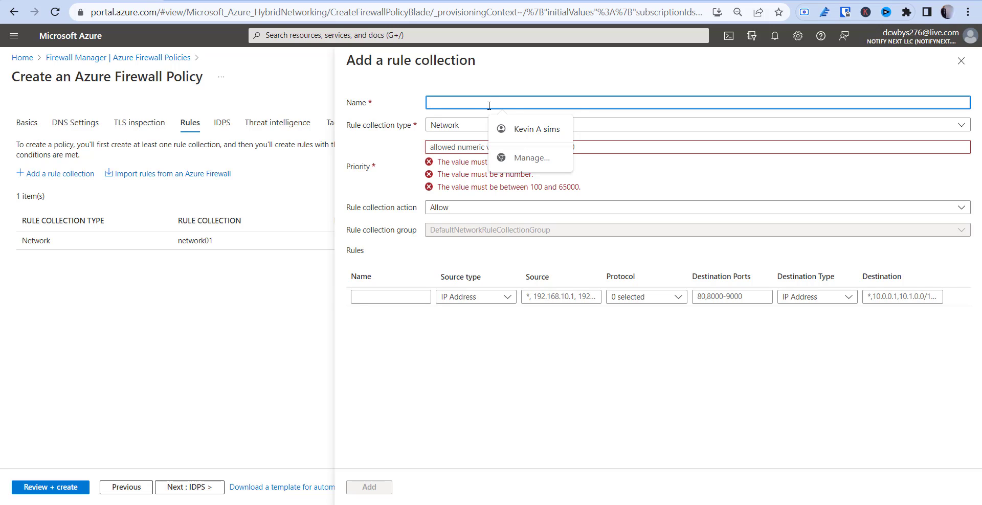
type("allow")
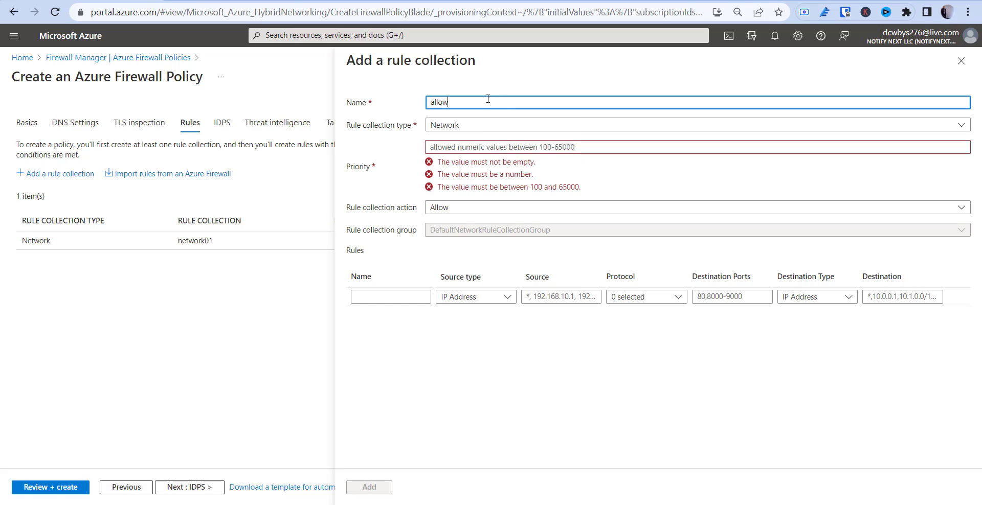
key("BackSpace")
key("BackSpace")
key("BackSpace")
key("BackSpace")
type("llow d")
type("-dnat")
Set the allow-dnat collection's type to DNAT and its priority to 150.
left_click(467, 128)
left_click(663, 179)
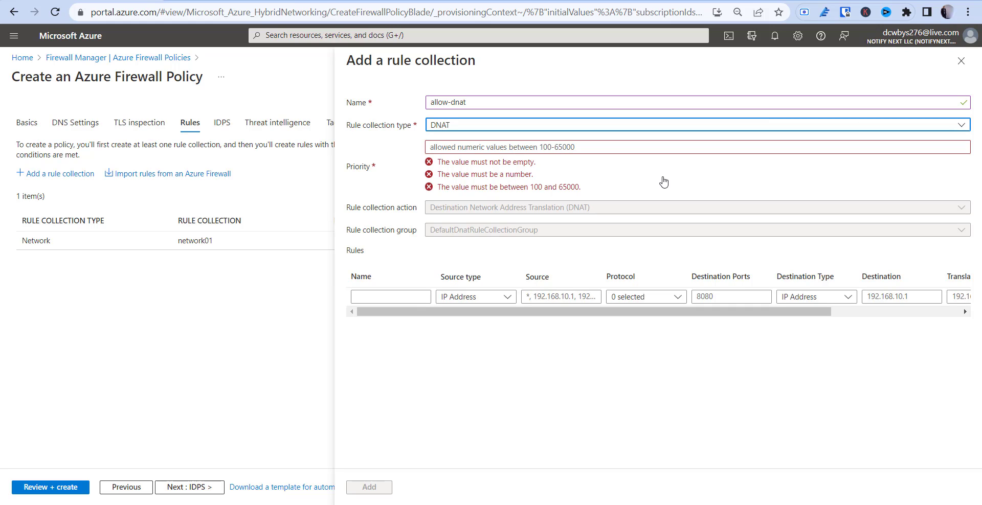
left_click(508, 146)
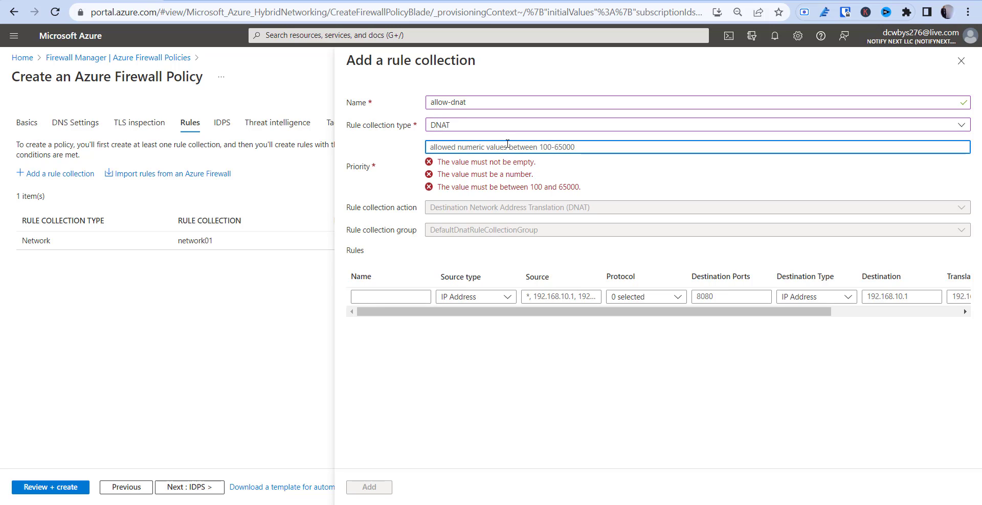
type("150")
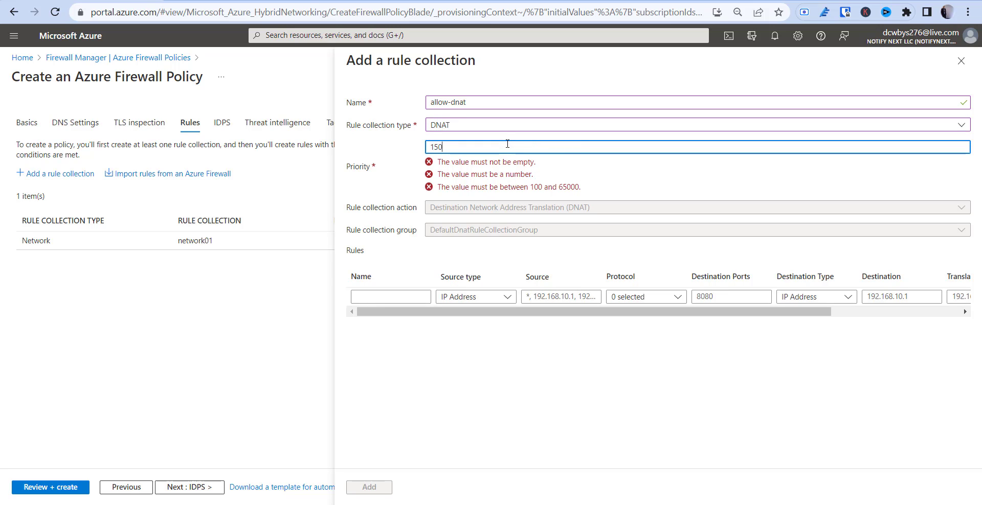
Name the collection's first rule allowdnat and set its source type to IP Address with source *.
left_click(402, 257)
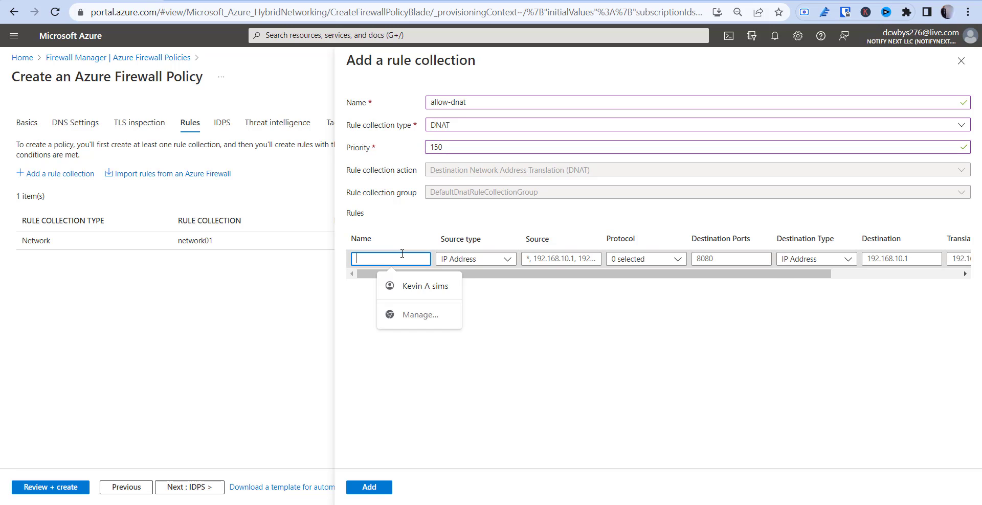
type("allowdnat")
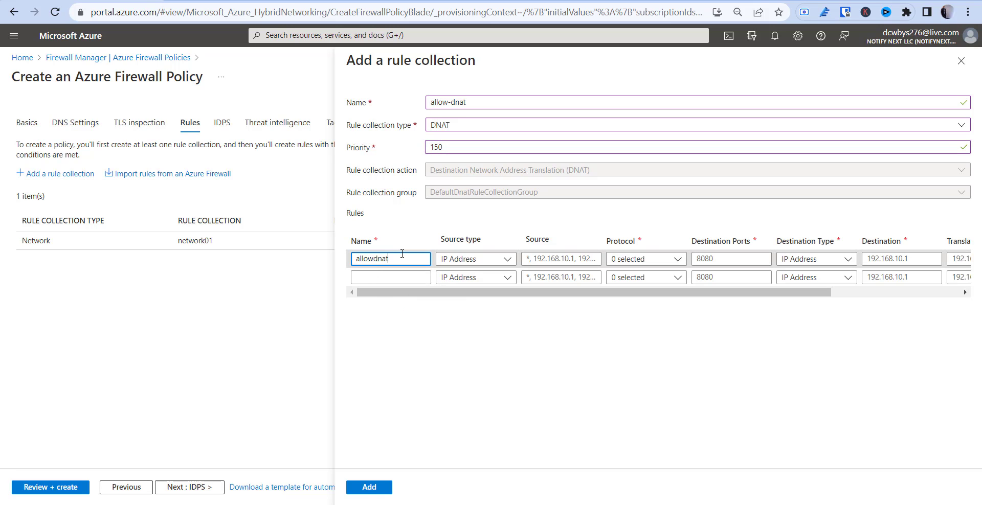
left_click(471, 261)
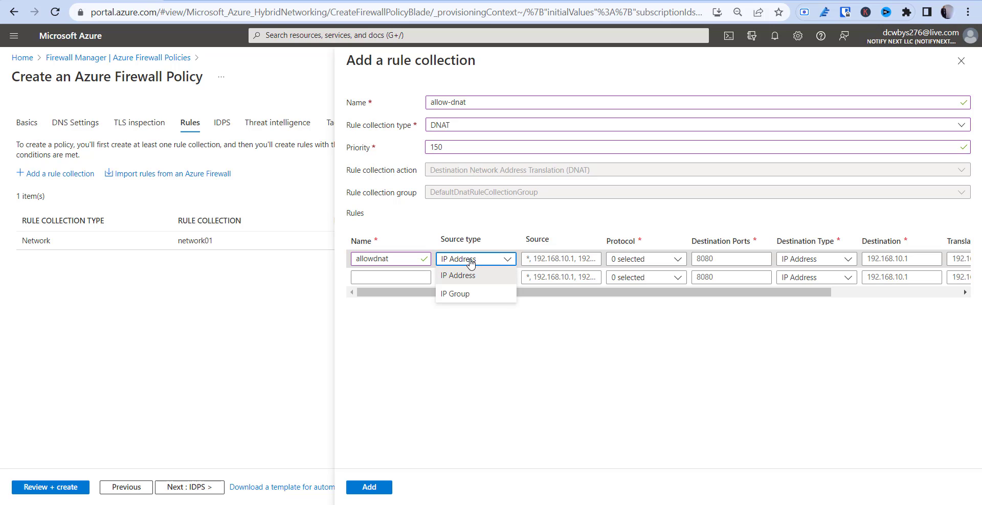
left_click(473, 276)
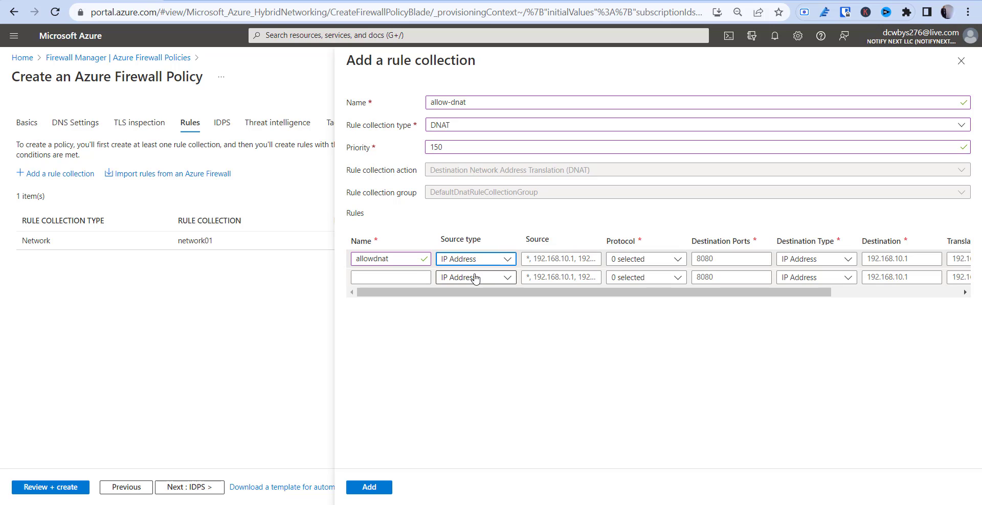
left_click(565, 257)
type("*")
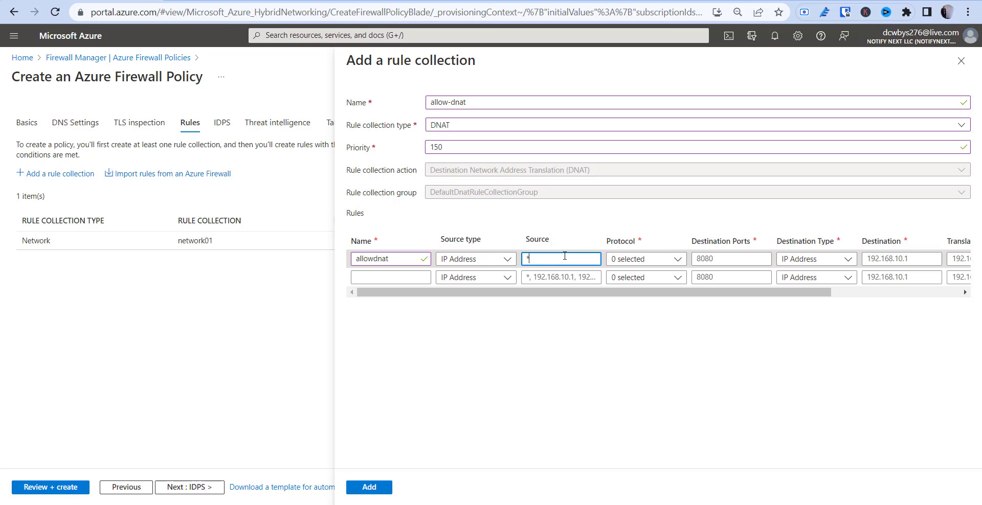
Set the allowdnat rule's protocol to TCP and its destination port to 3389.
left_click(656, 260)
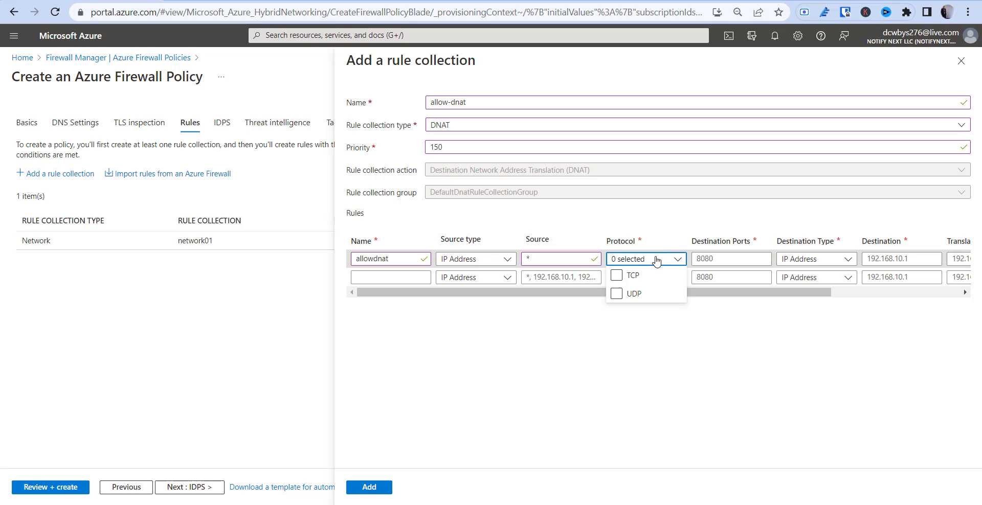
left_click(616, 277)
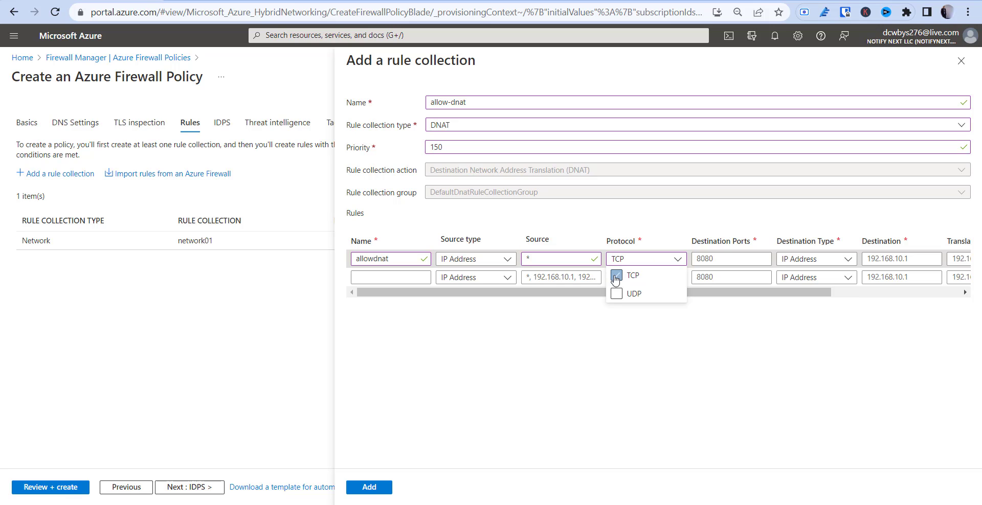
double_click(725, 257)
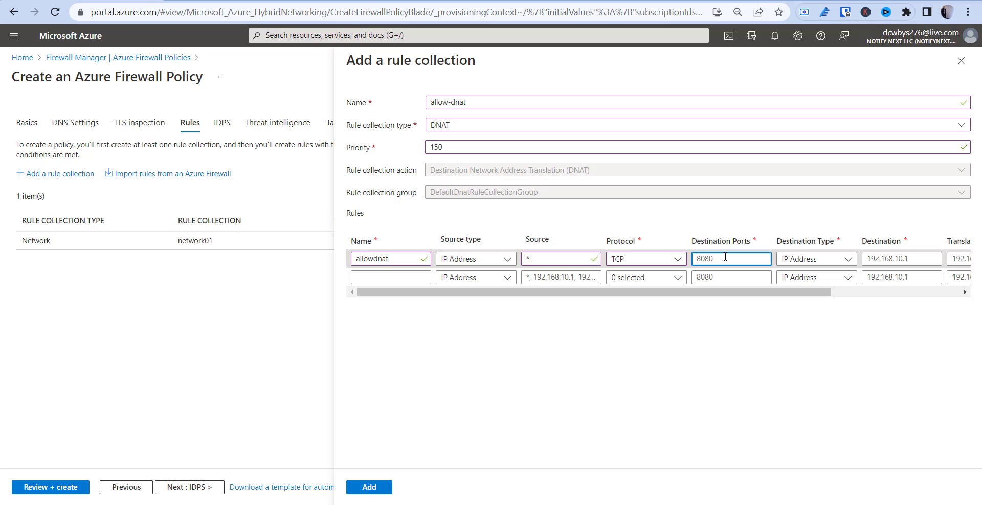
type("3389")
Set the allowdnat rule's destination type to IP Address.
left_click(838, 261)
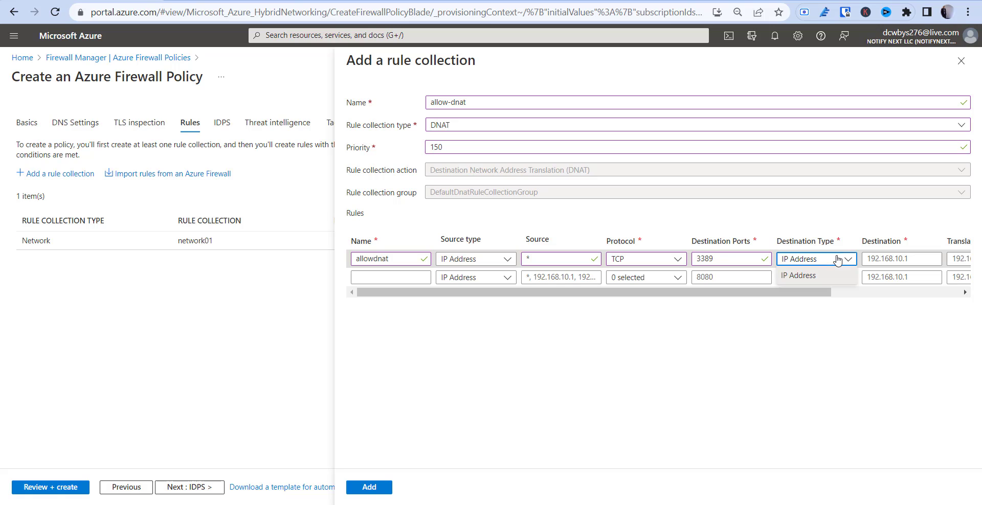
left_click(823, 277)
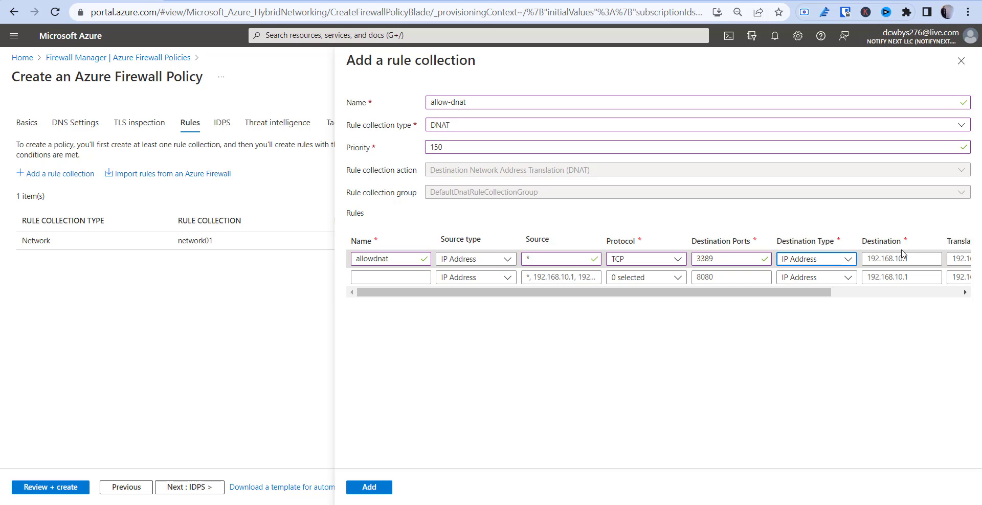
left_click(901, 257)
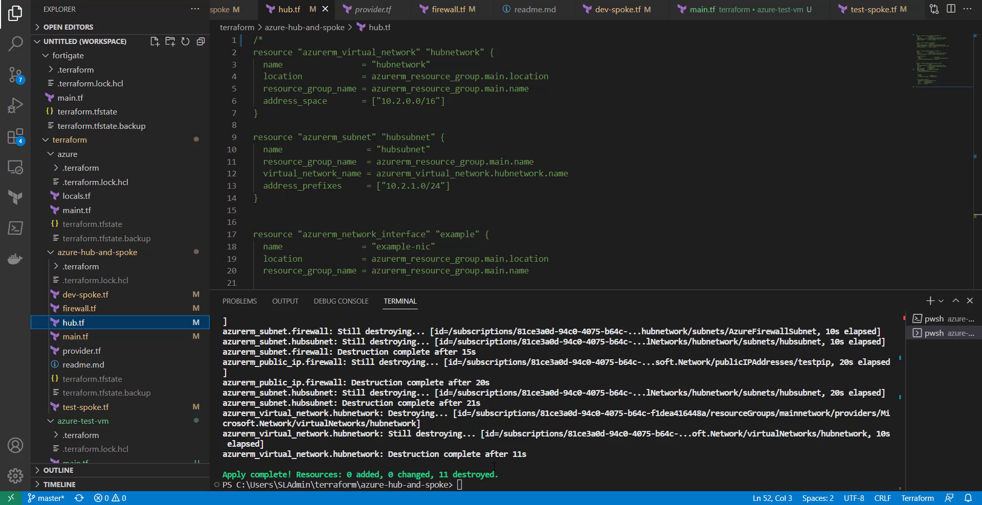
Switch to Visual Studio Code, run terraform show in the terminal, and examine the devvm machine's private and public IP addresses.
left_click(445, 443)
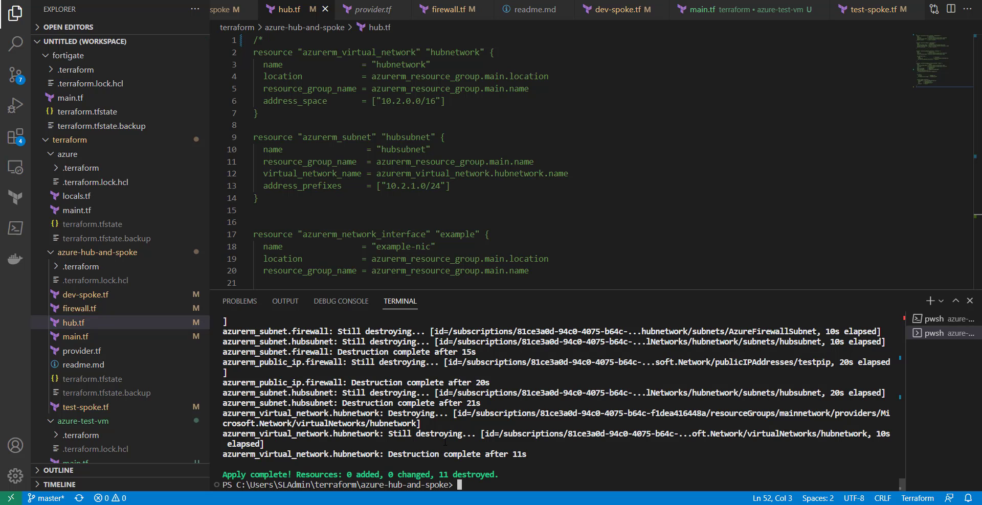
type("terraf")
type("orm show")
key("Return")
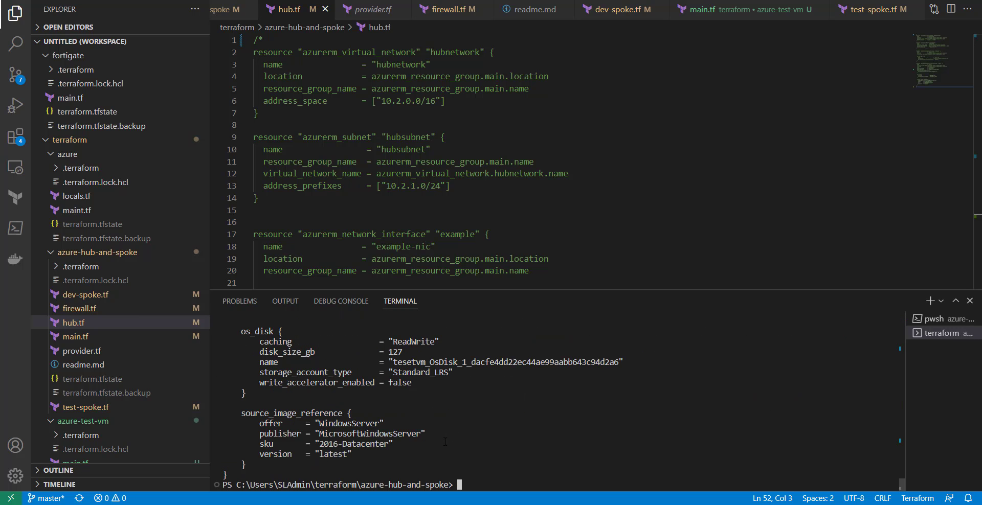
scroll(445, 442, "up", 6)
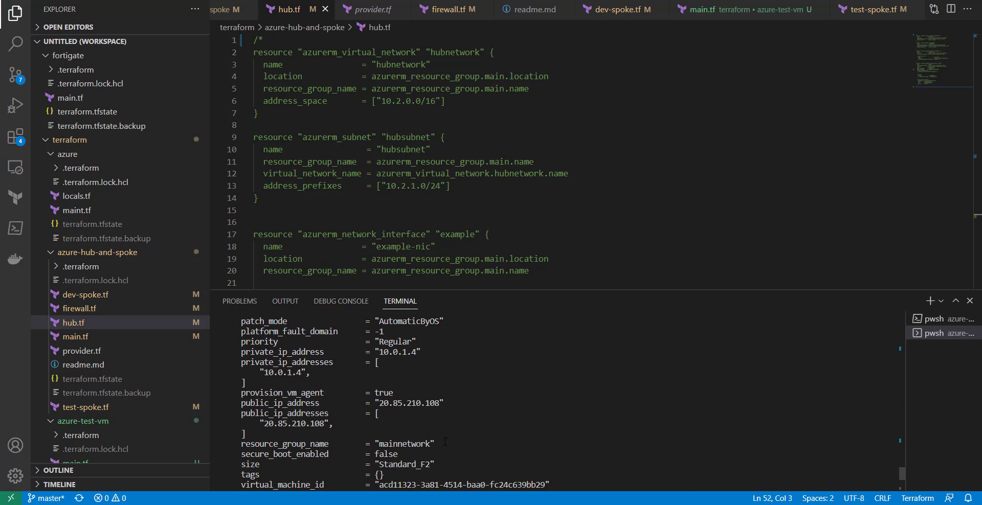
scroll(445, 442, "down", 1)
scroll(445, 442, "up", 2)
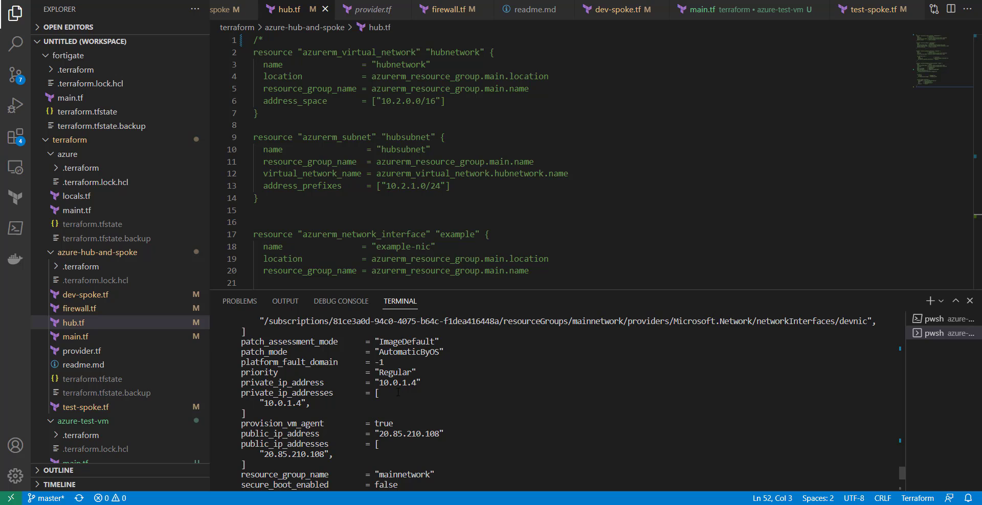
scroll(429, 429, "up", 5)
scroll(398, 392, "up", 2)
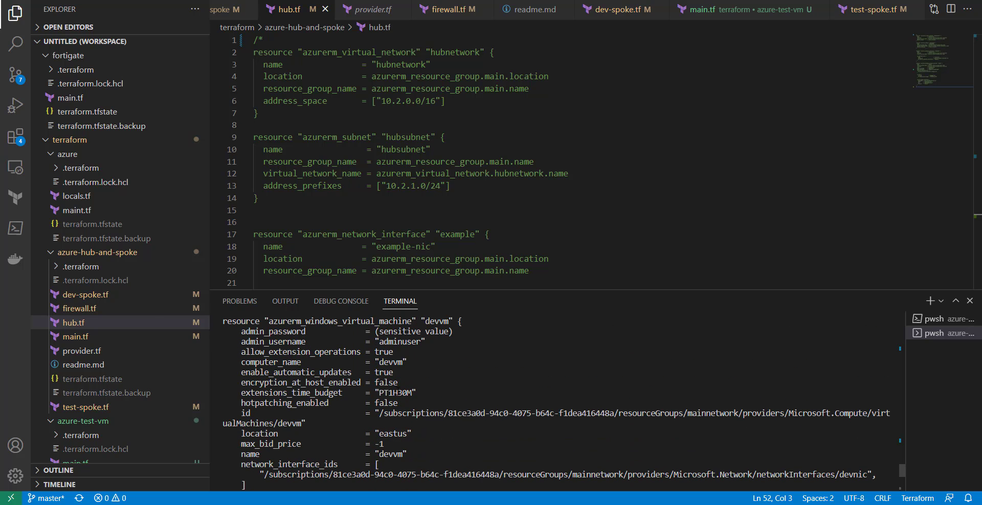
scroll(398, 391, "down", 4)
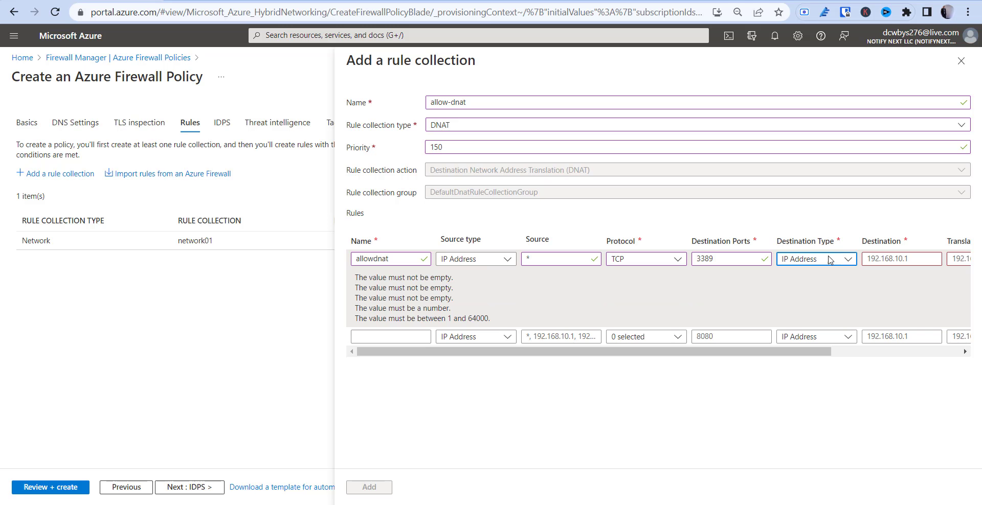
left_click(889, 260)
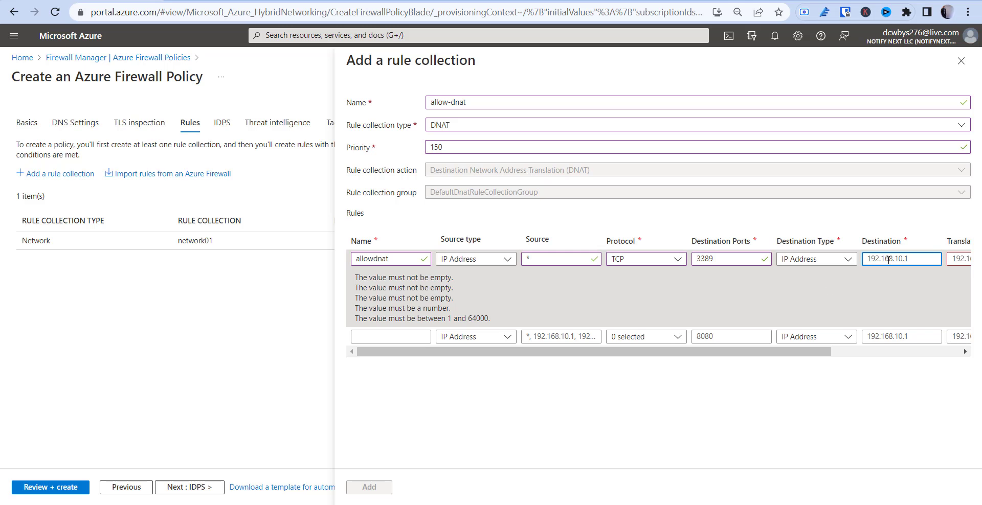
type("1")
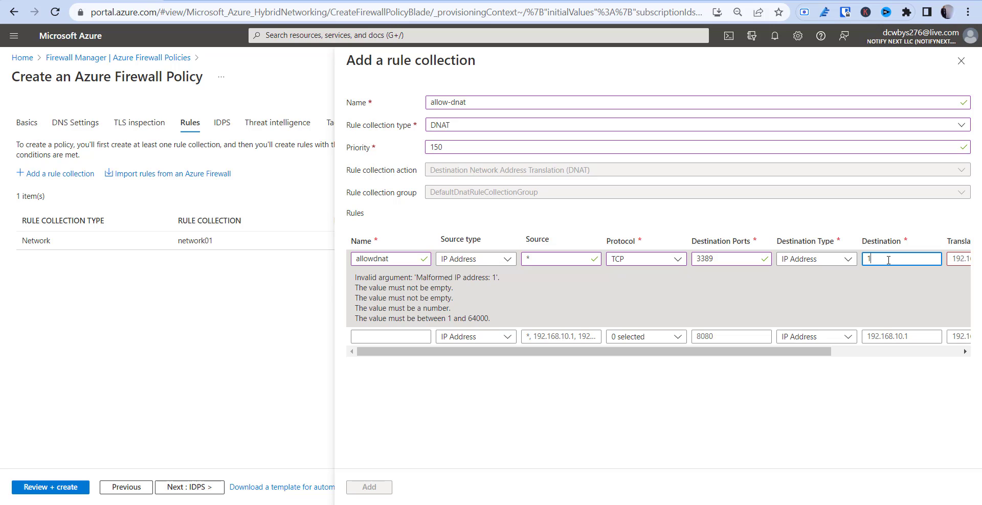
type("92.168.10.1")
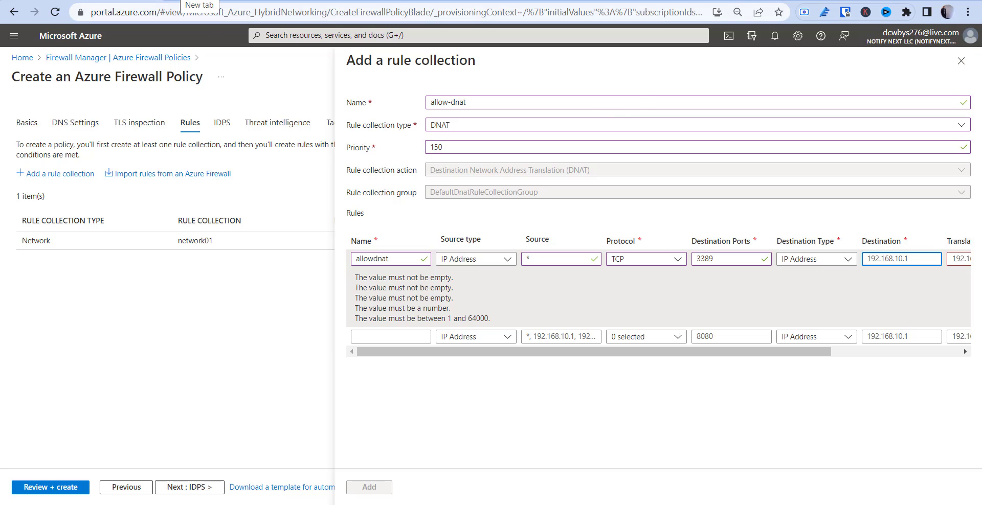
Open the Azure portal in a new browser tab and sign in with the existing account.
left_click(197, 1)
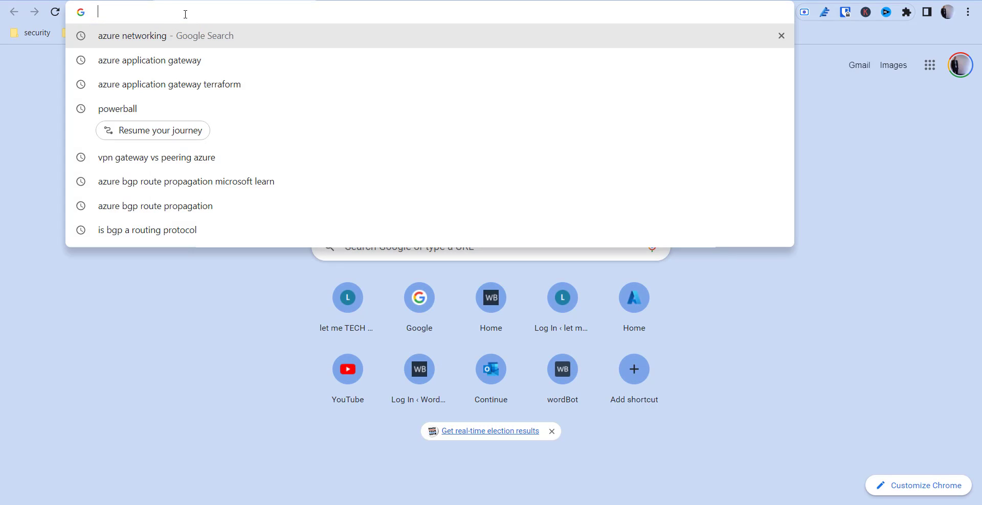
type("por")
key("Return")
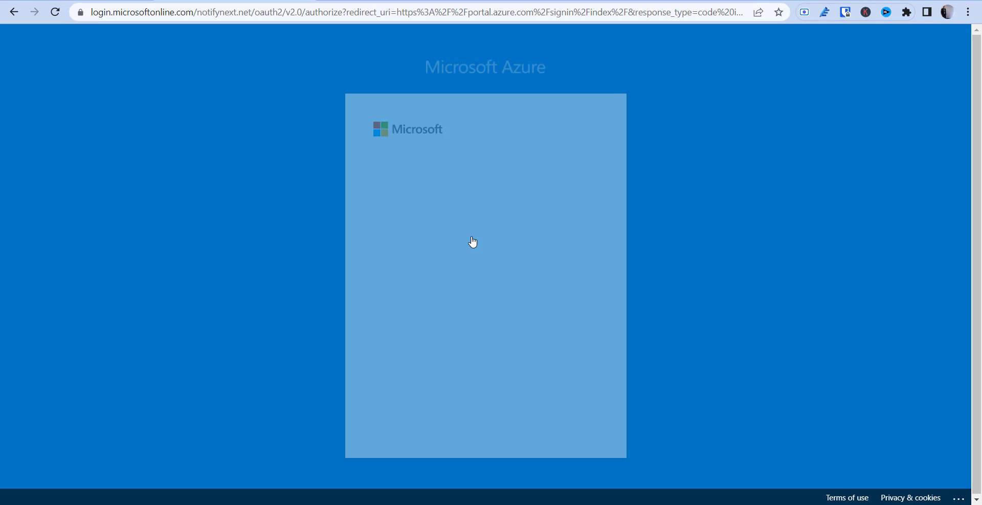
left_click_drag(450, 259, 451, 206)
left_click(451, 206)
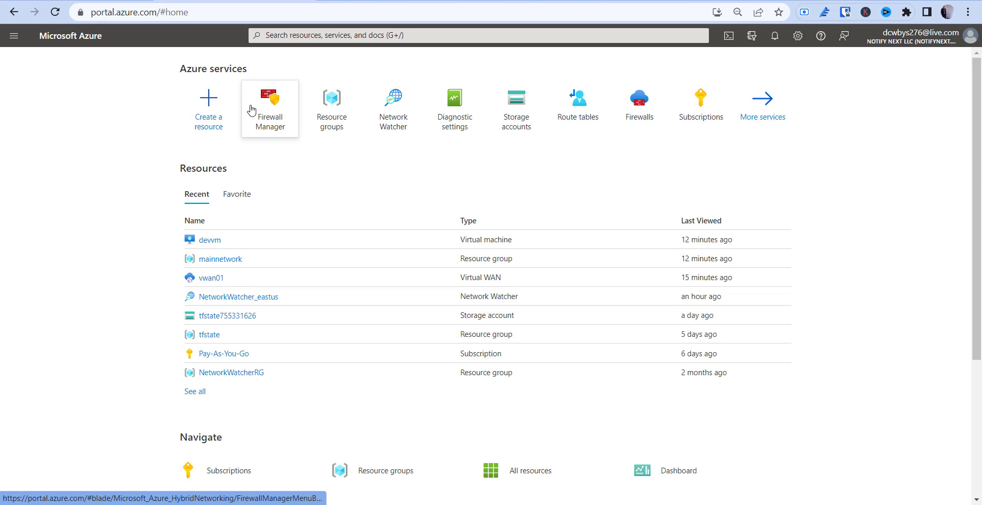
Open the AzureFirewall_securehub firewall's overview and copy its public IP address.
left_click(640, 103)
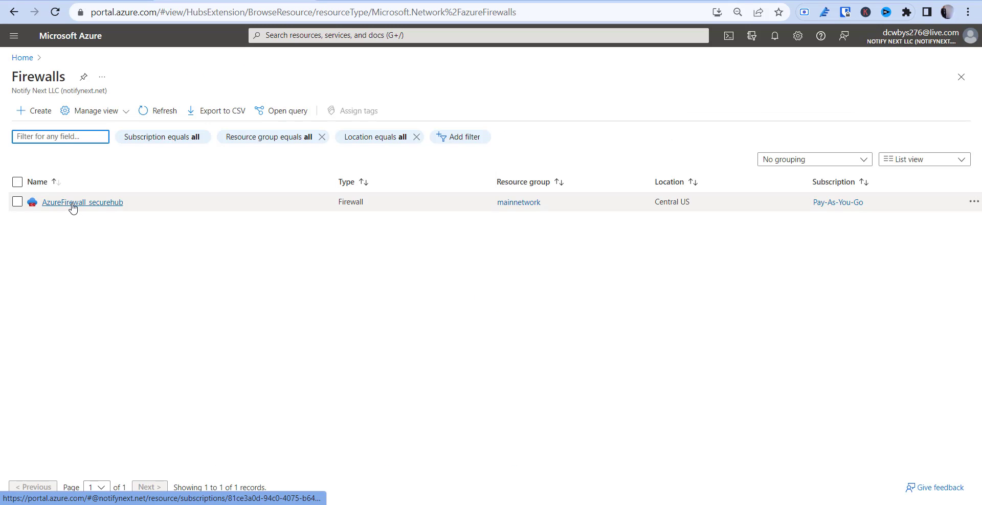
left_click(74, 206)
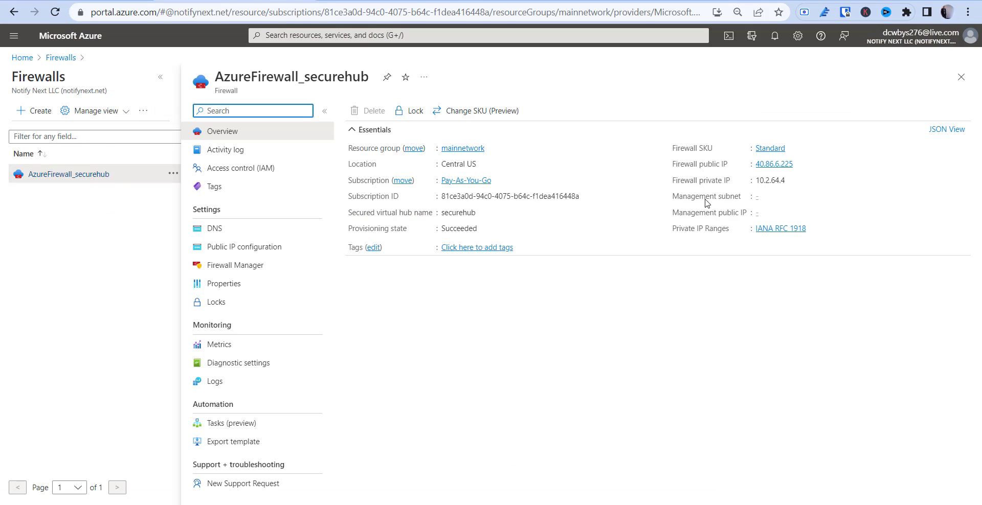
left_click(792, 180)
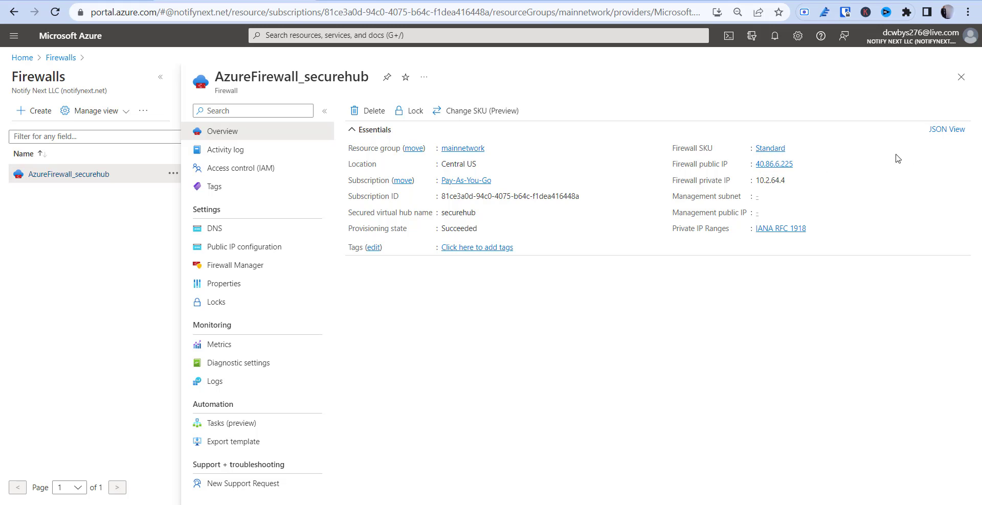
left_click(800, 165)
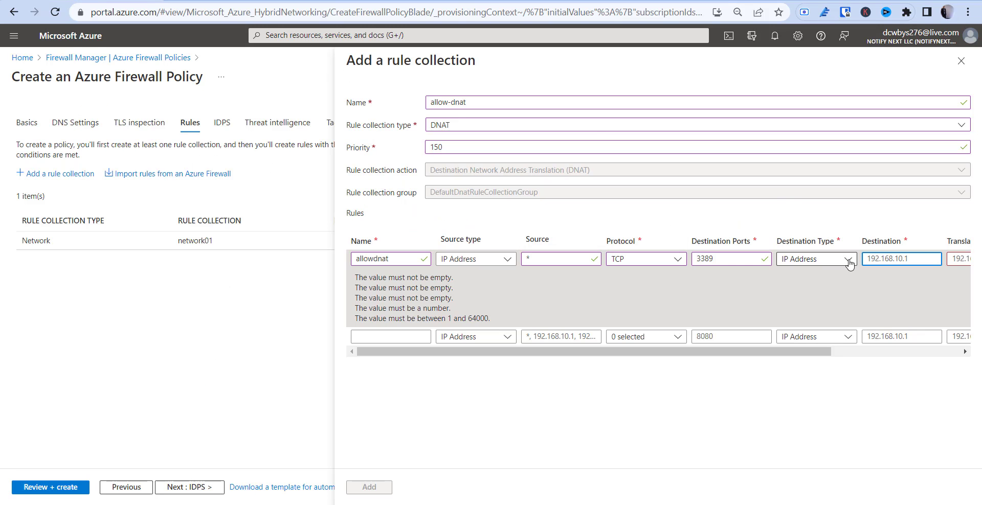
Set the allowdnat rule's destination to the firewall's public IP address, 40.86.6.225, in the policy being created.
left_click(872, 259)
key("ctrl+a")
key("ctrl+v")
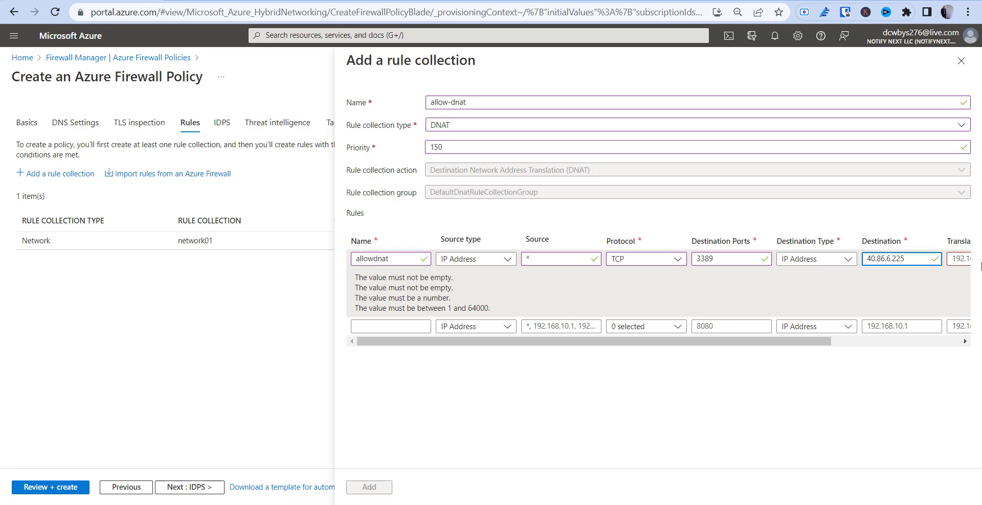
left_click_drag(818, 342, 944, 353)
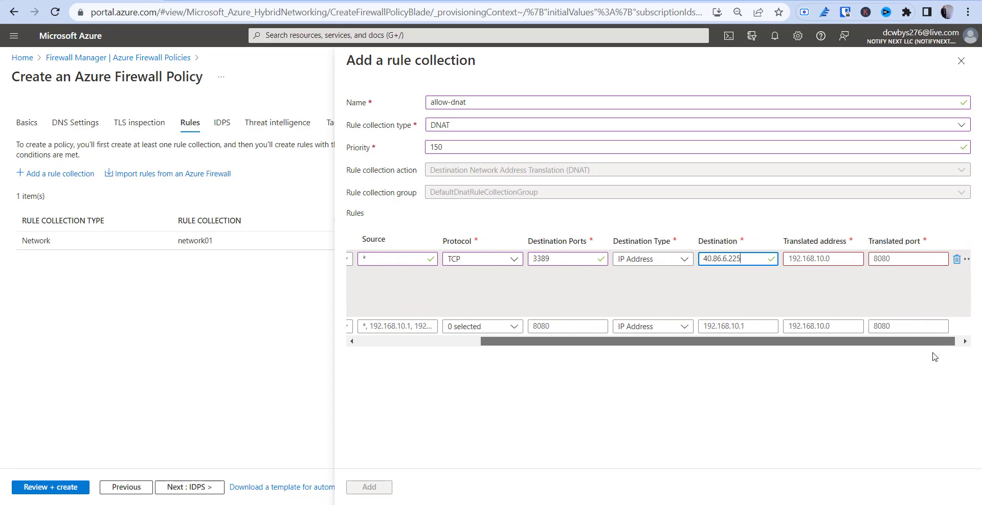
Set the DNAT rule's translated address to devvm's private IP 10.0.1.4 and translated port to 3389, and add the allow-dnat rule collection.
left_click(818, 256)
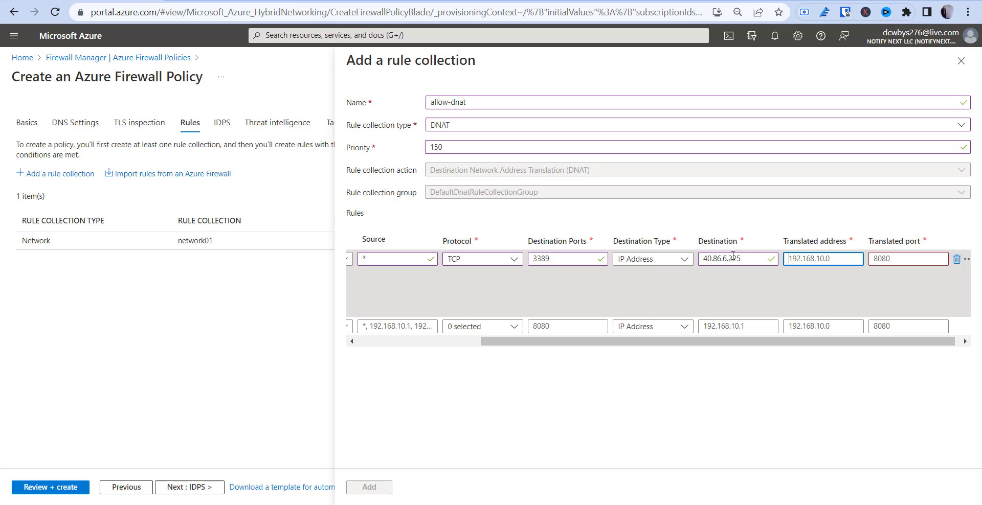
left_click(562, 504)
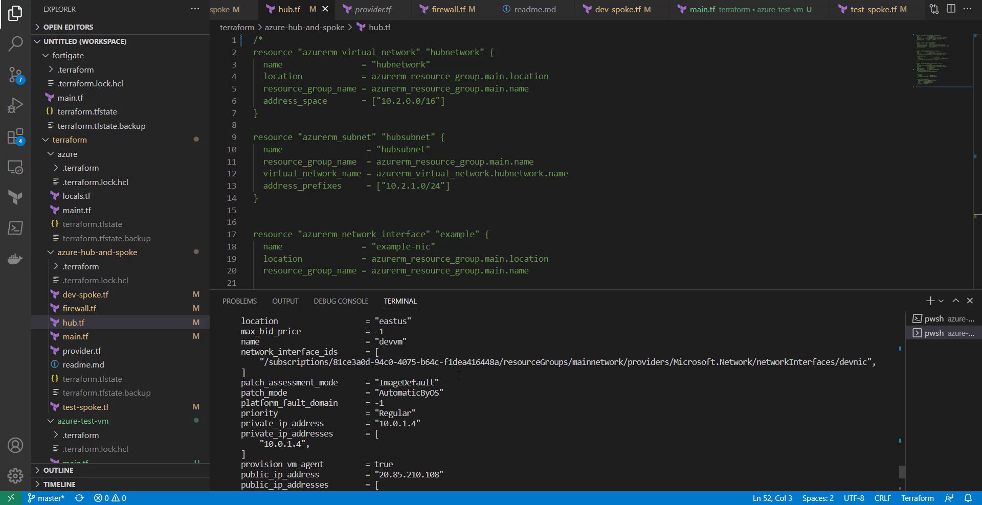
left_click(915, 1)
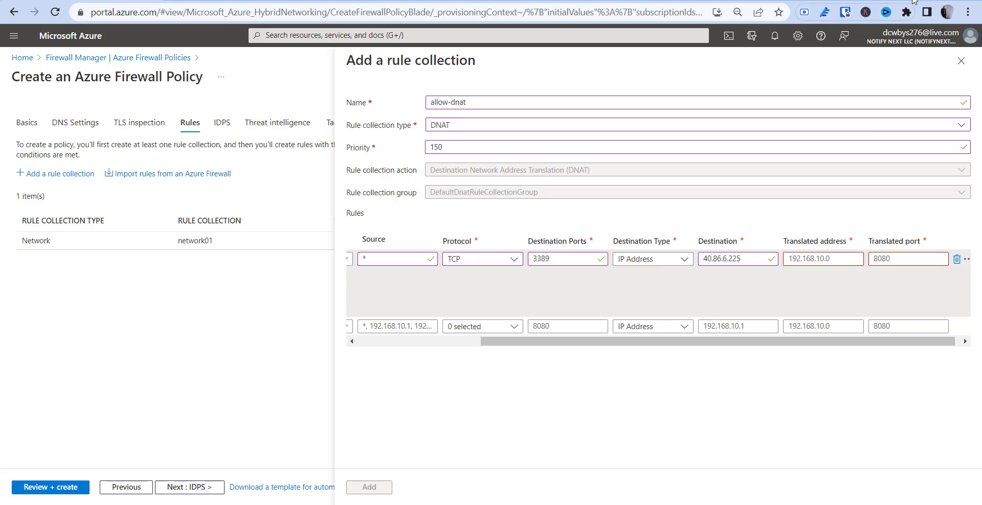
key("ctrl+a")
type("10.0.1.4")
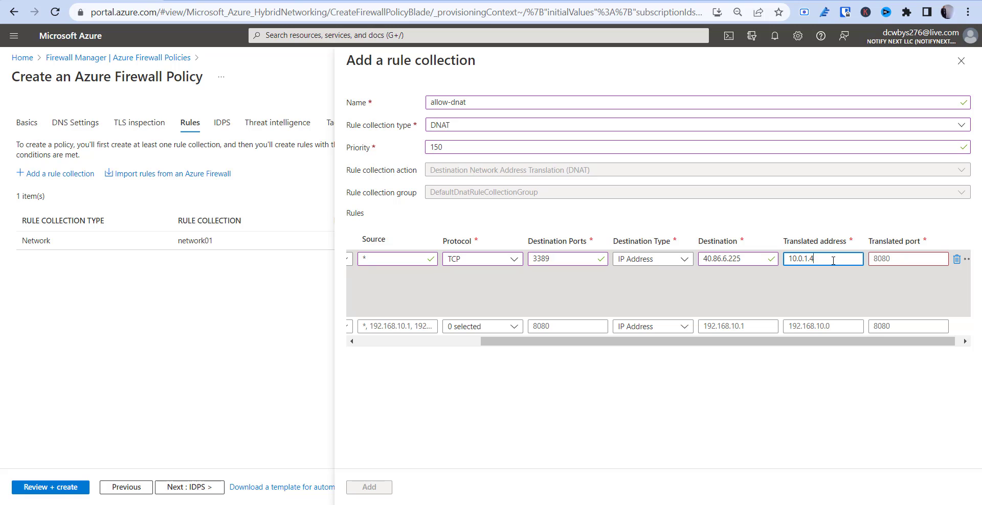
key("Tab")
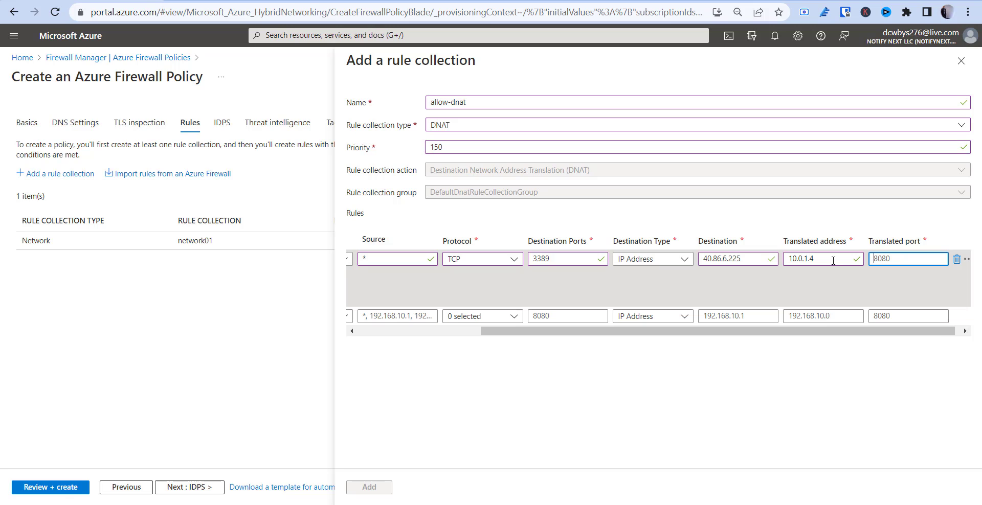
type("3389")
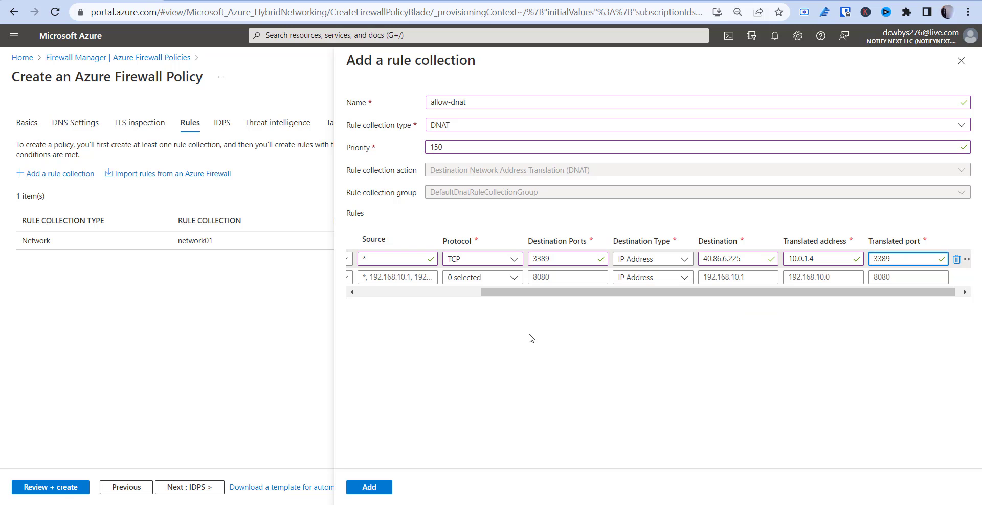
left_click(370, 488)
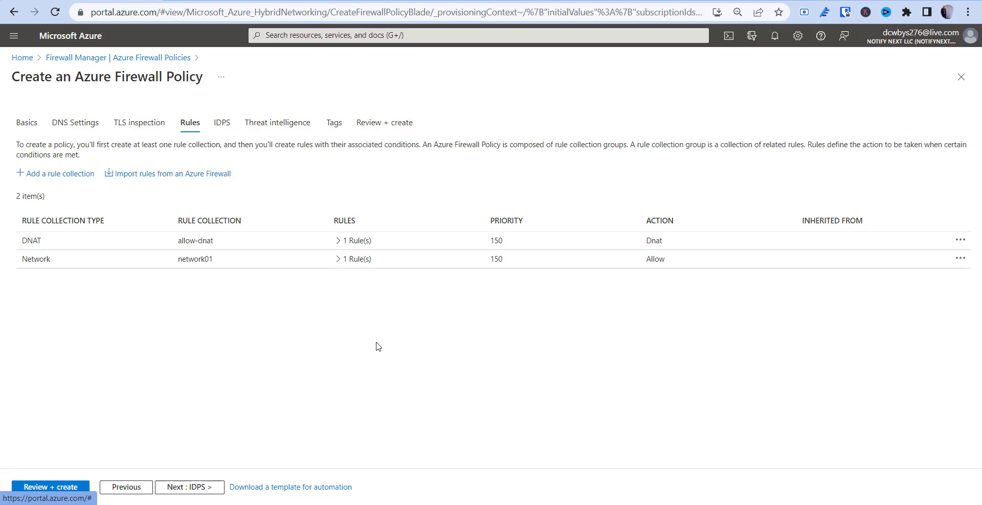
Examine the policy's summary, IDPS options, threat intelligence modes and tags before creating it.
left_click(61, 490)
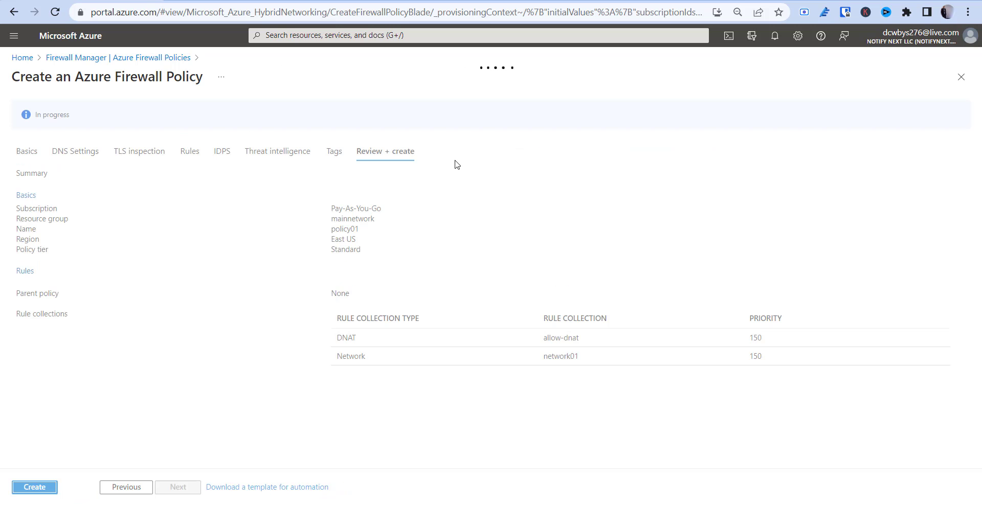
left_click(275, 152)
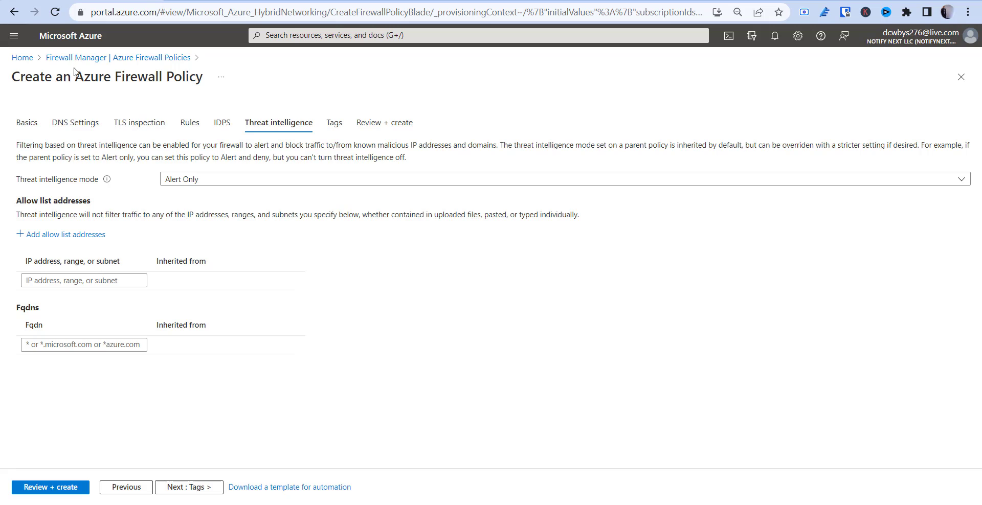
left_click(222, 123)
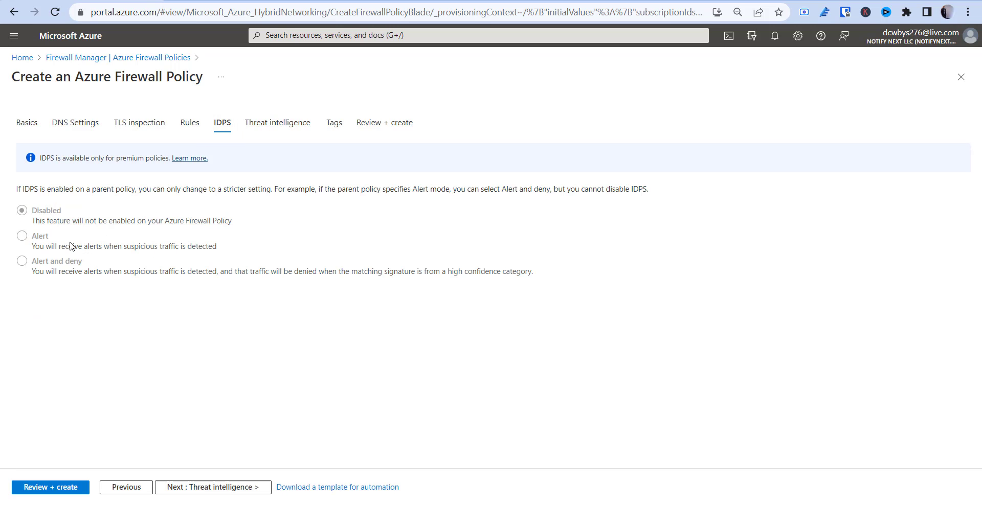
left_click(266, 124)
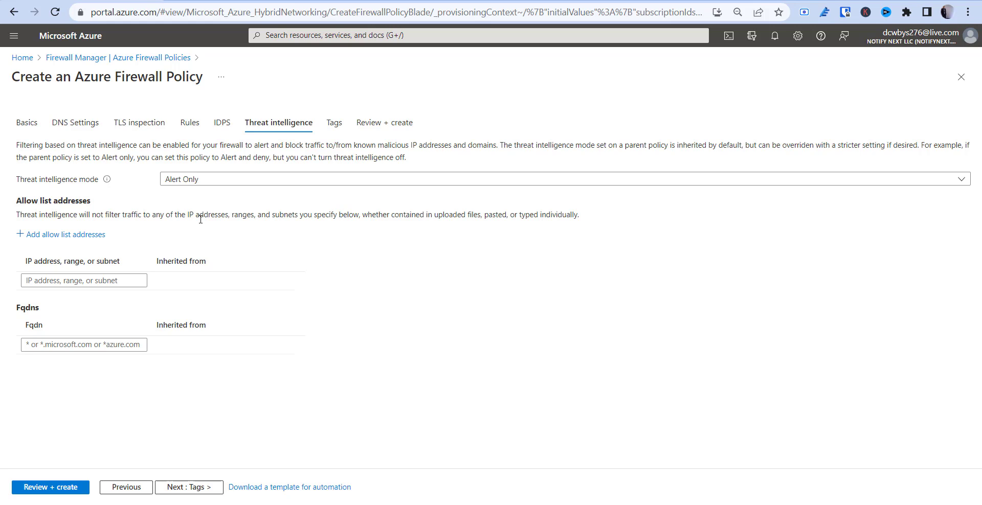
left_click(226, 180)
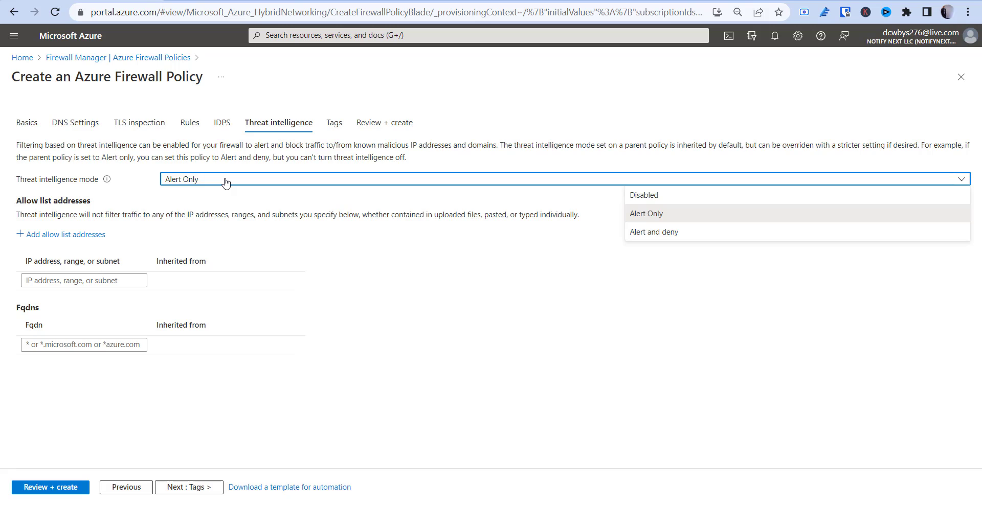
left_click(225, 180)
left_click(225, 180)
left_click(226, 180)
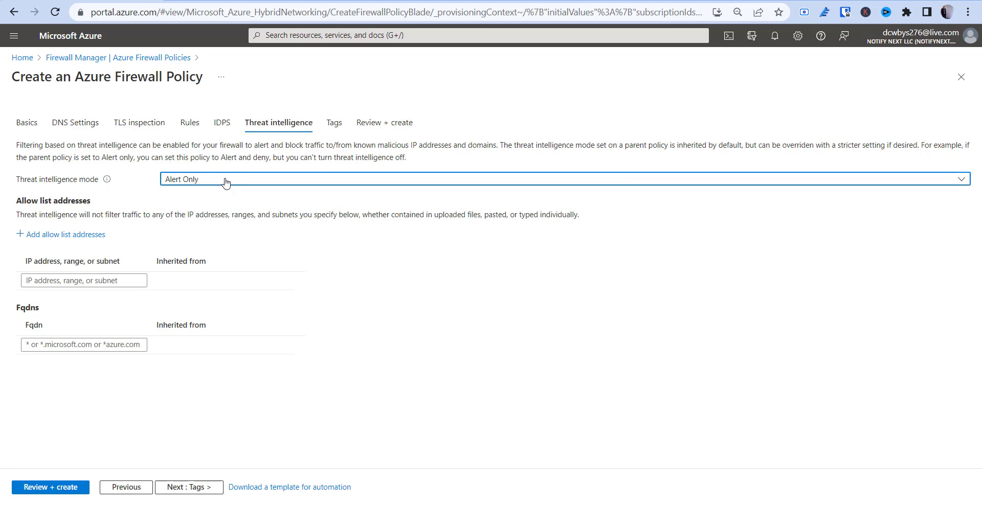
left_click(340, 122)
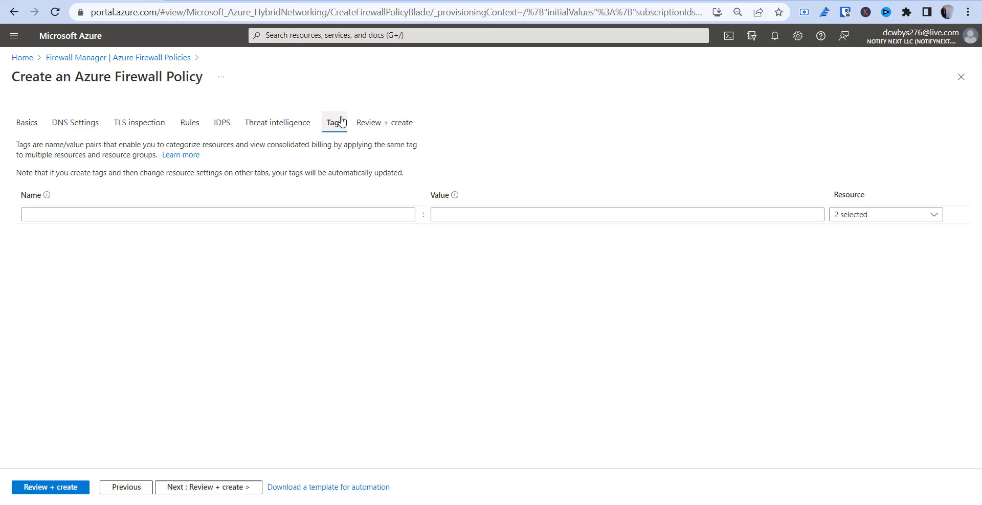
Validate and create the policy01 firewall policy, and examine the full resource names in its deployment details.
left_click(379, 124)
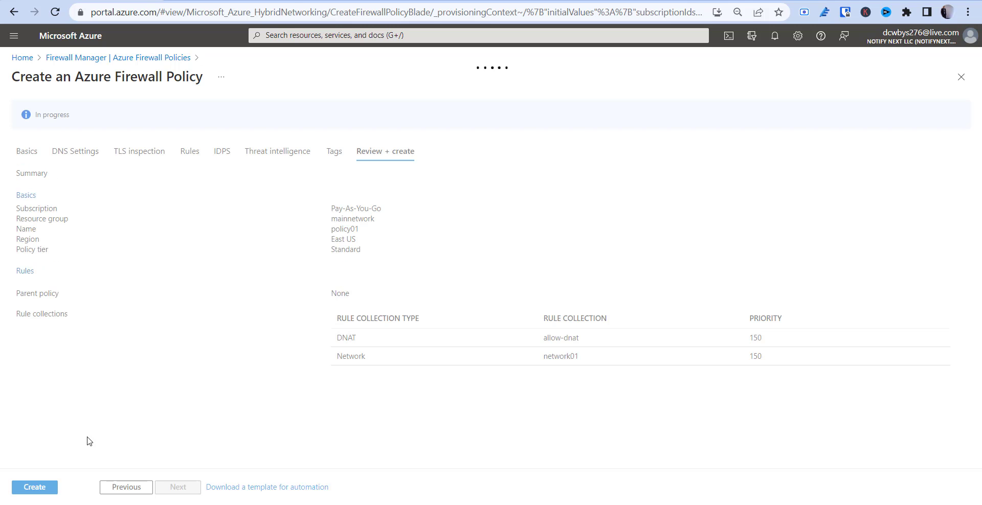
left_click(39, 491)
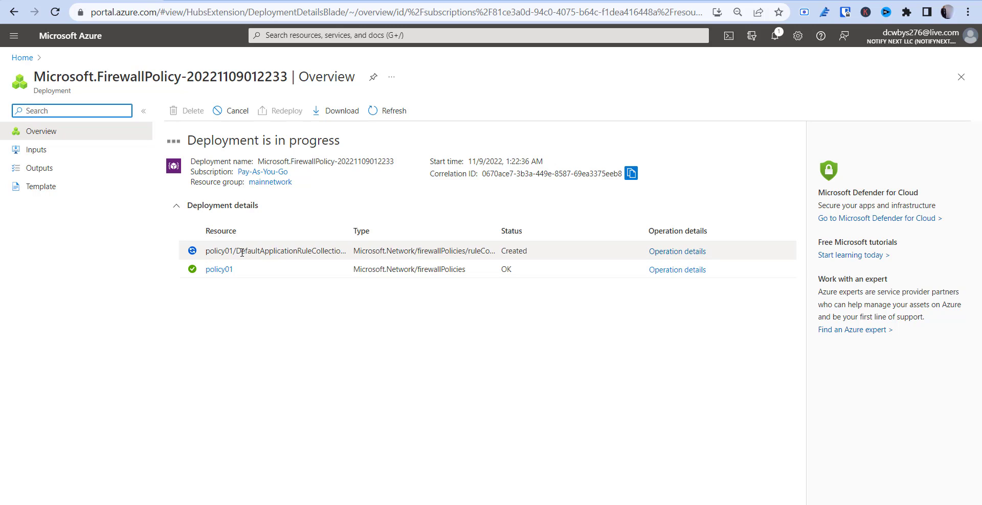
left_click_drag(240, 252, 332, 254)
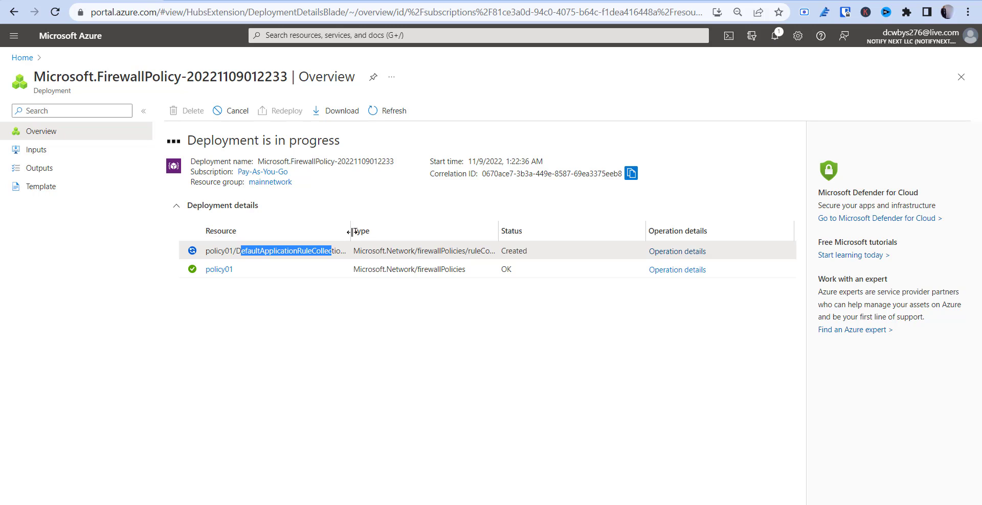
left_click_drag(351, 231, 412, 229)
left_click(356, 299)
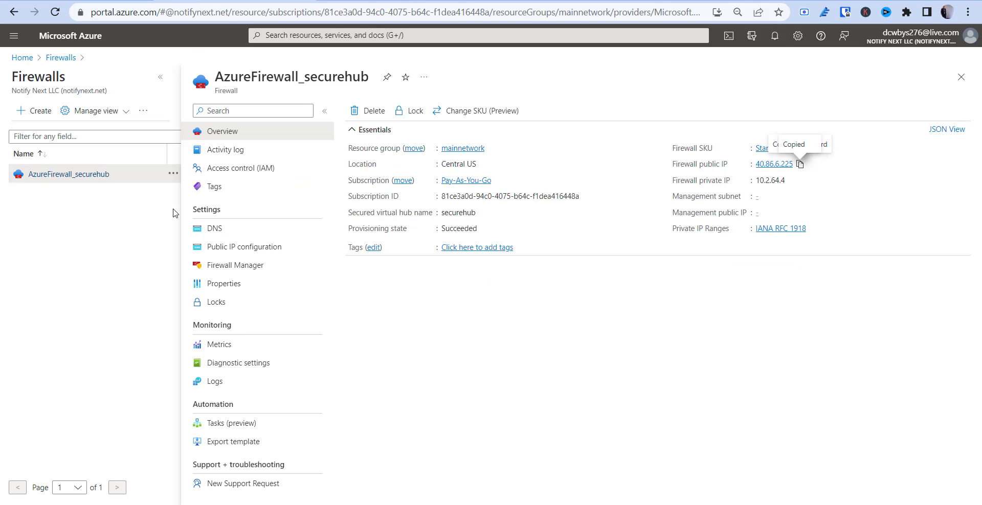
Search the portal for Firewall Manager and open its list of Azure Firewall policies.
left_click(320, 37)
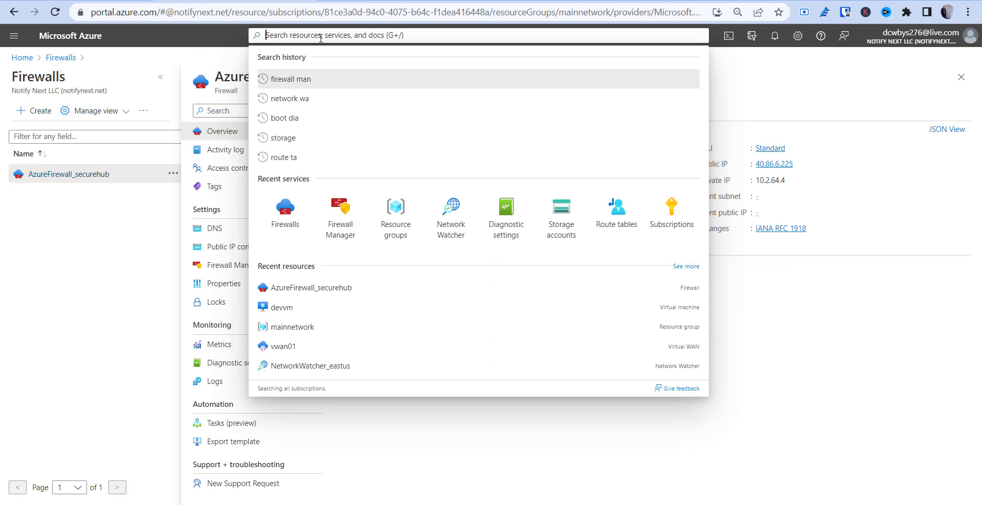
type("fire")
left_click(307, 149)
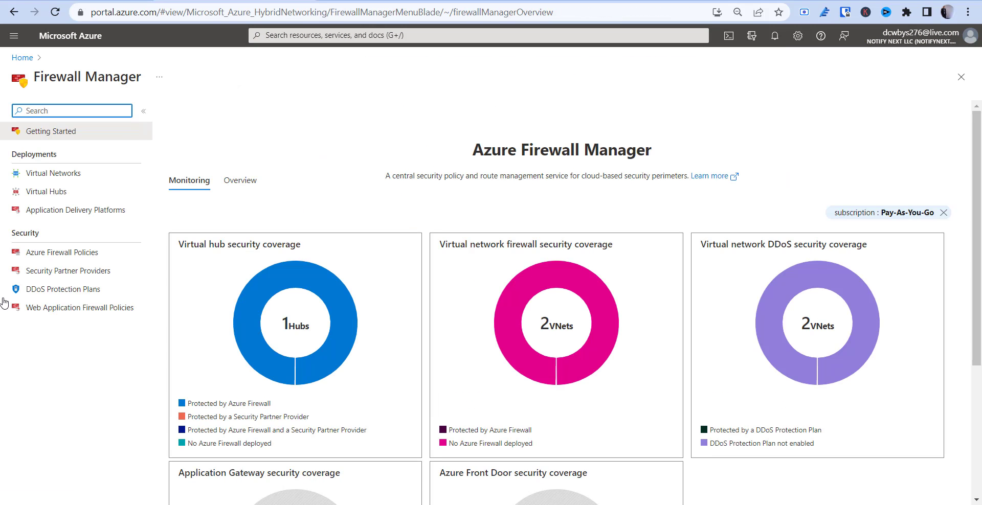
left_click(77, 254)
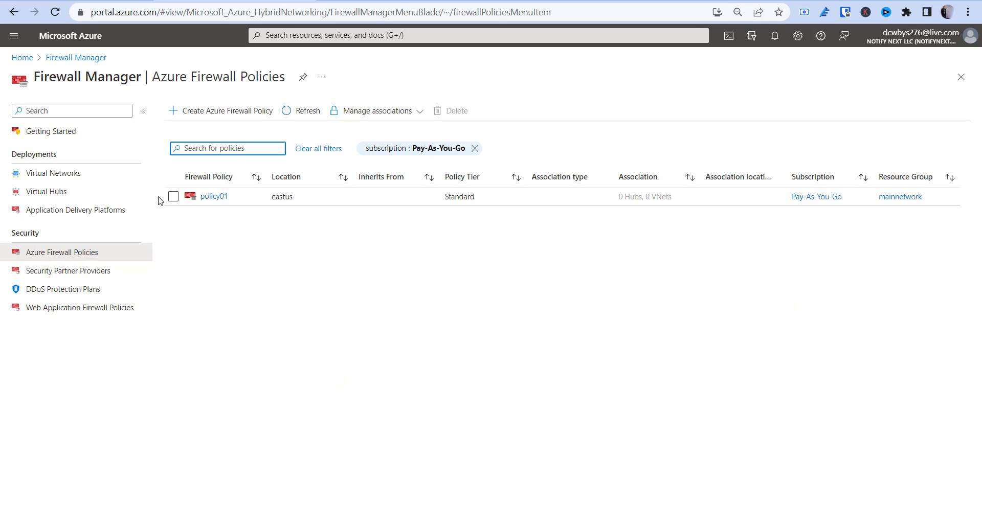
Associate policy01 with the securehub virtual hub.
left_click(173, 197)
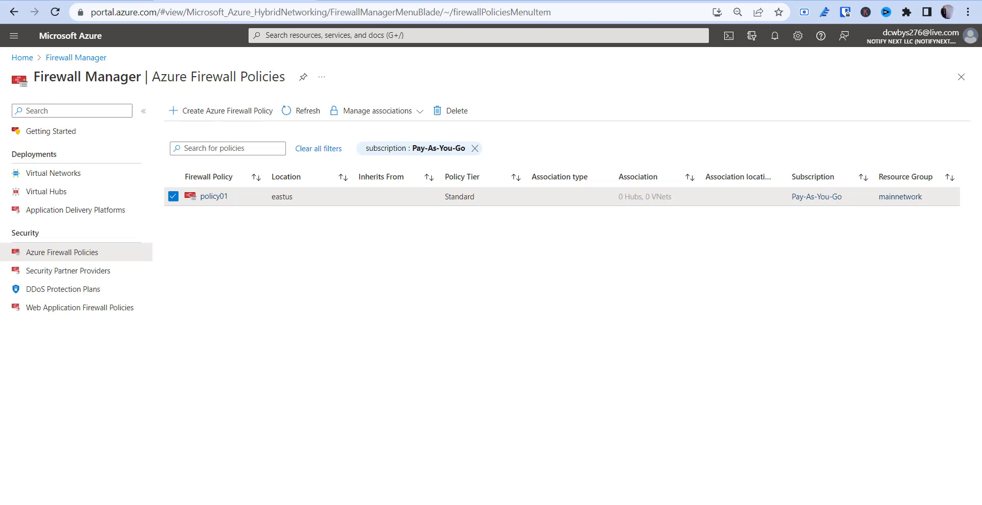
left_click(383, 111)
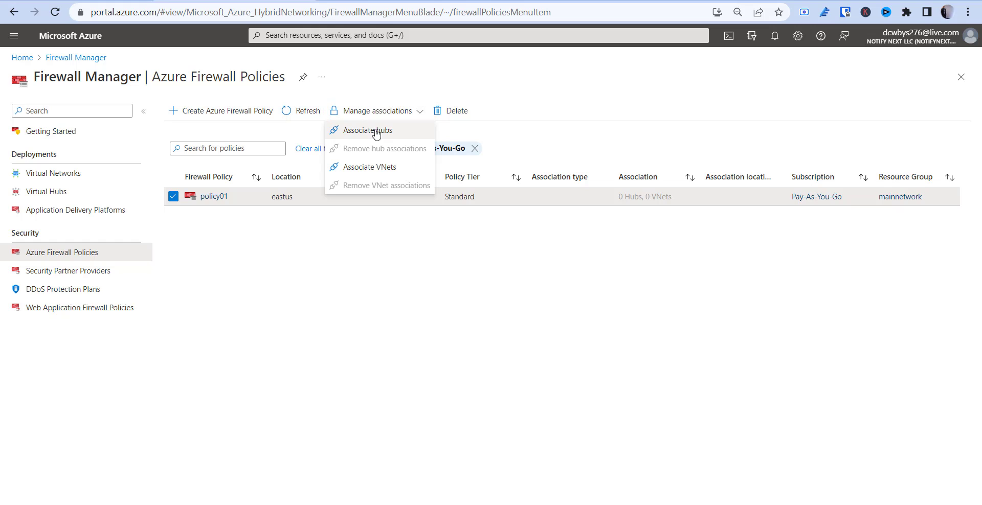
left_click(369, 135)
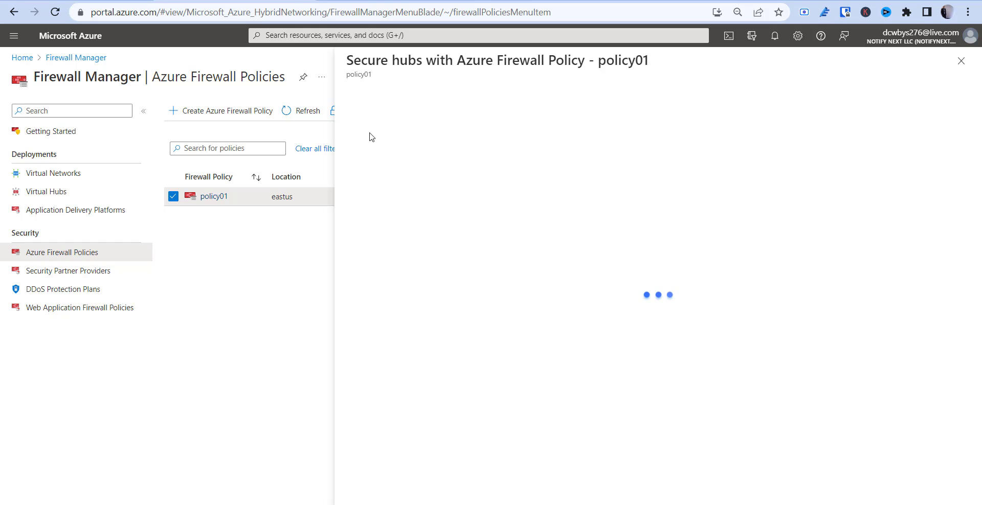
left_click(355, 171)
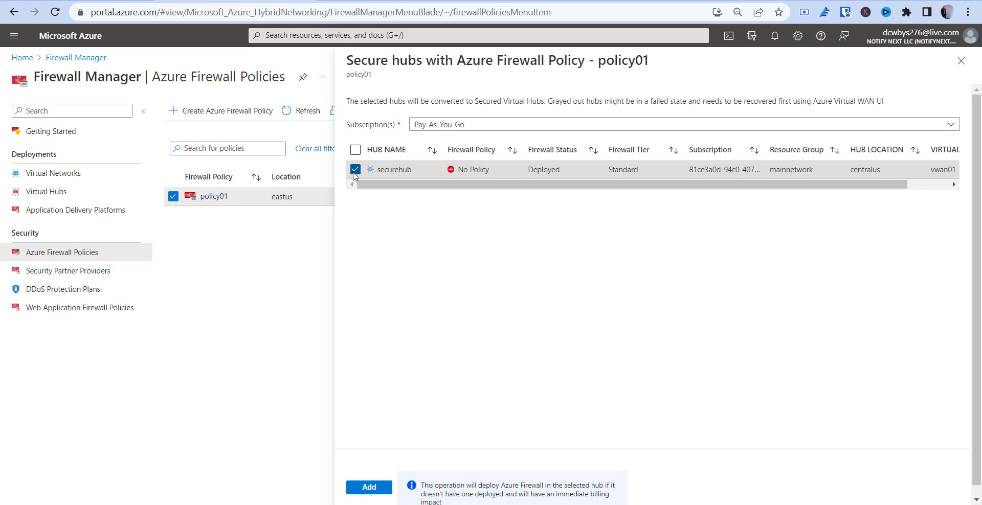
left_click(368, 488)
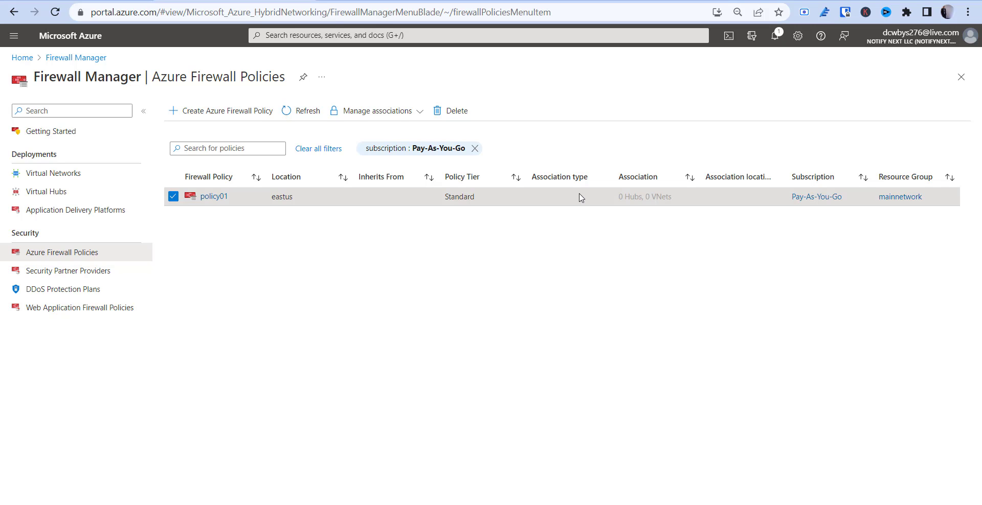
Examine securehub's firewall policy assignment and available security management options in Firewall Manager's virtual hubs.
left_click(54, 193)
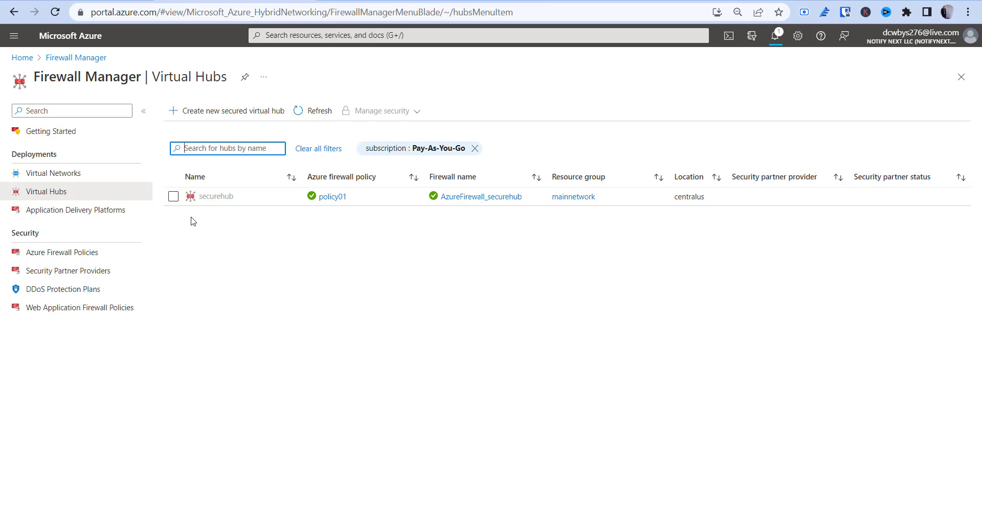
left_click(173, 196)
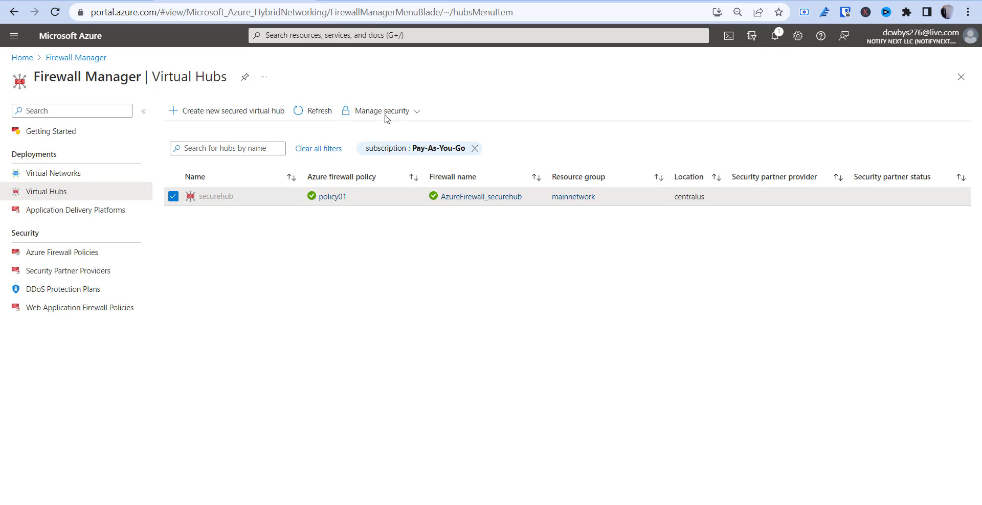
left_click(418, 107)
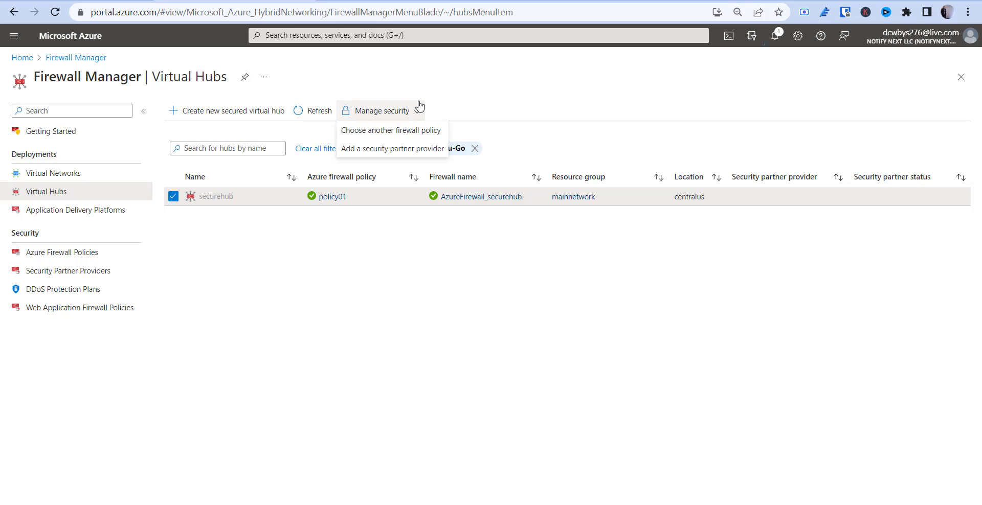
left_click(205, 210)
left_click(209, 199)
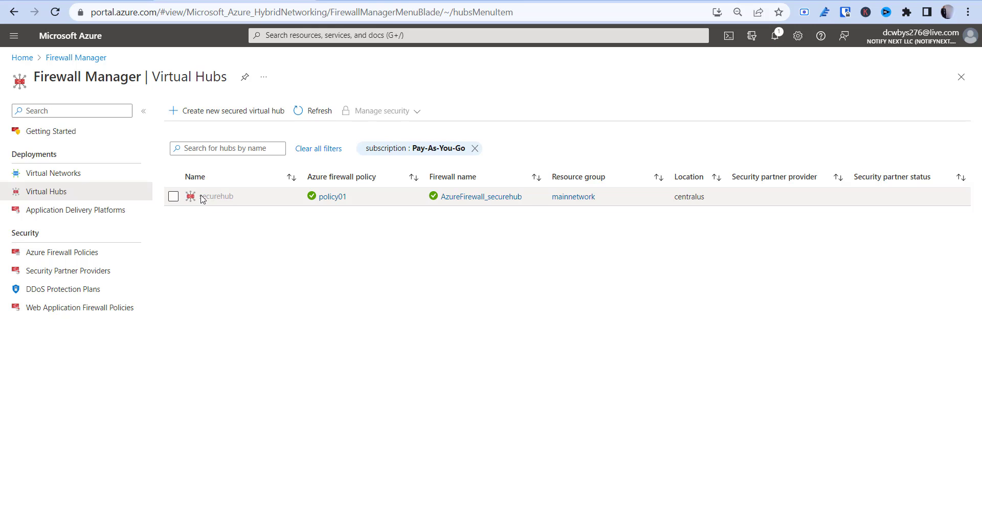
left_click(173, 197)
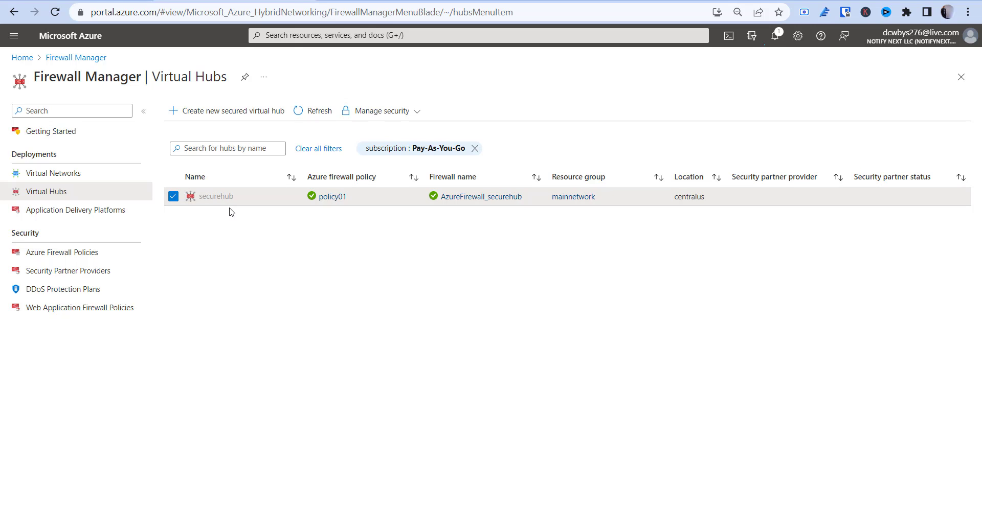
Reopen the virtual hubs list and check the notifications for the progress of attaching policy01 to securehub.
left_click(84, 58)
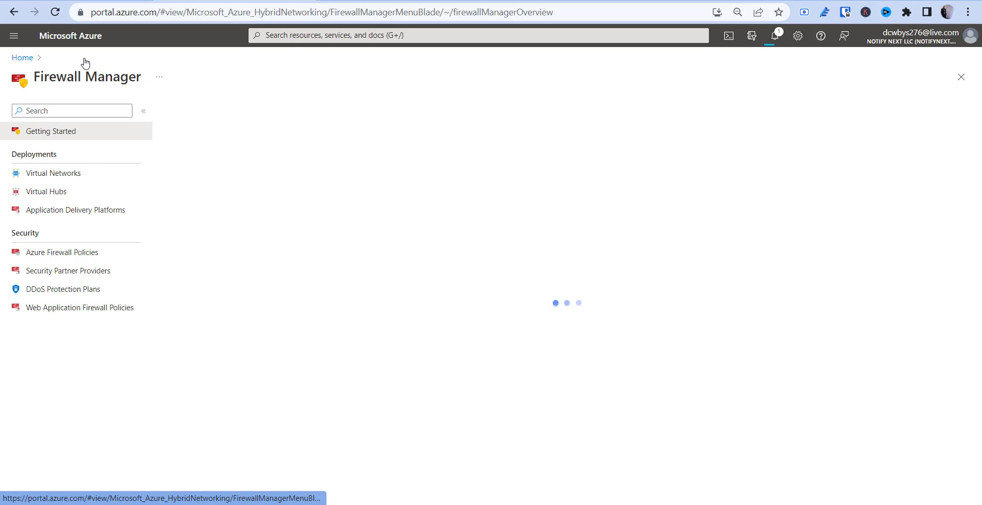
left_click(63, 191)
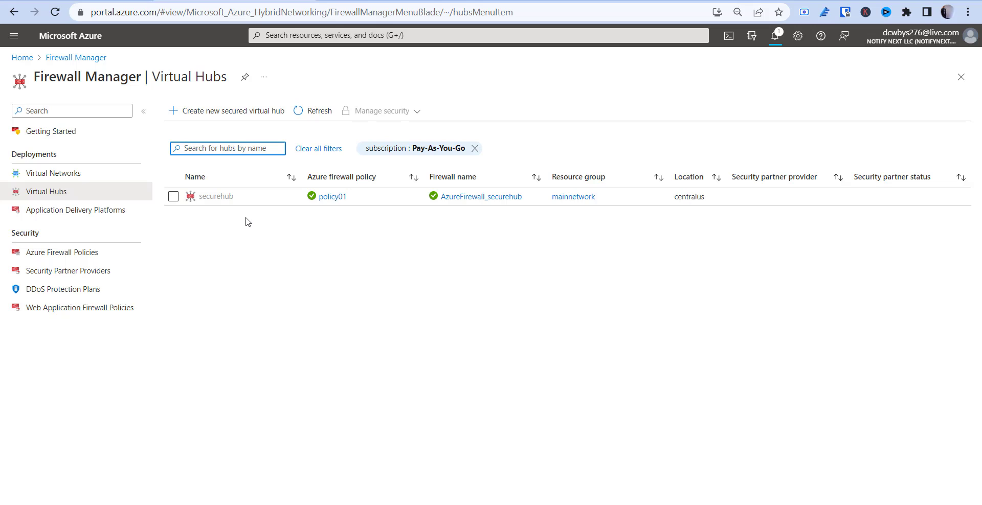
left_click(775, 36)
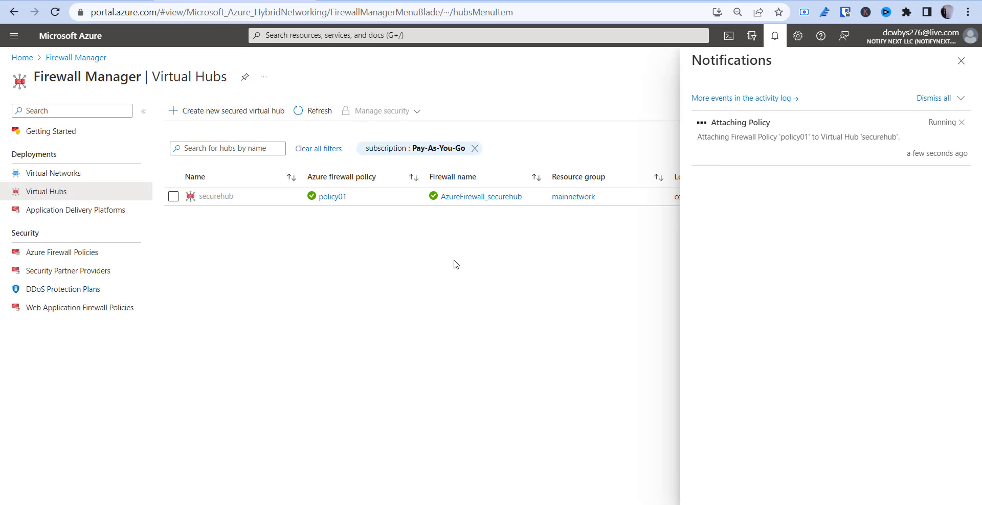
left_click(960, 62)
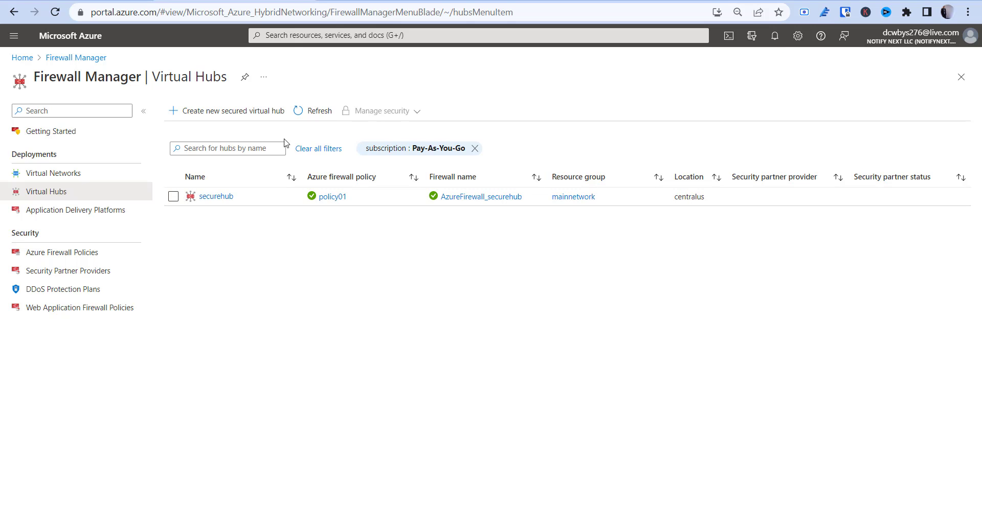
Configure securehub's security to route internet traffic through Azure Firewall and send private traffic via Azure Firewall, then save and accept the change.
left_click(221, 198)
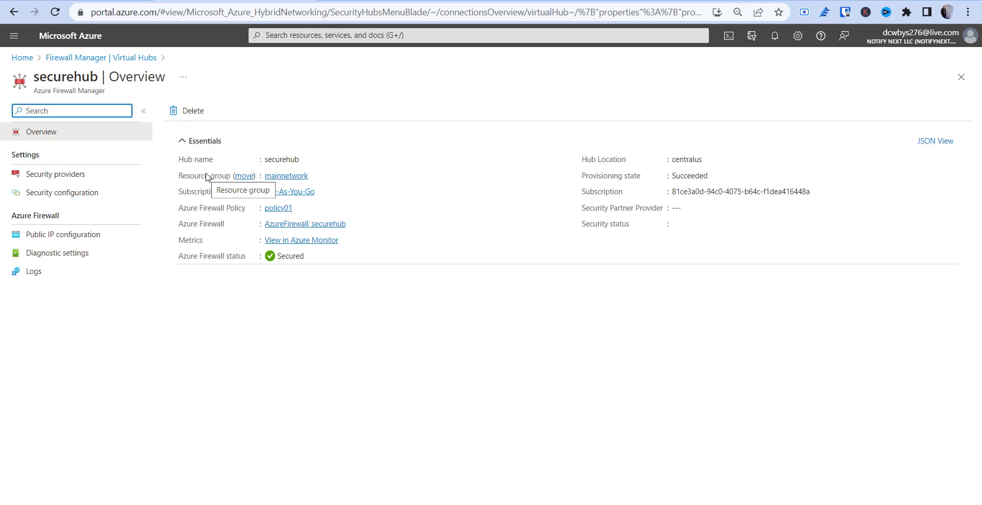
left_click(93, 184)
left_click(84, 195)
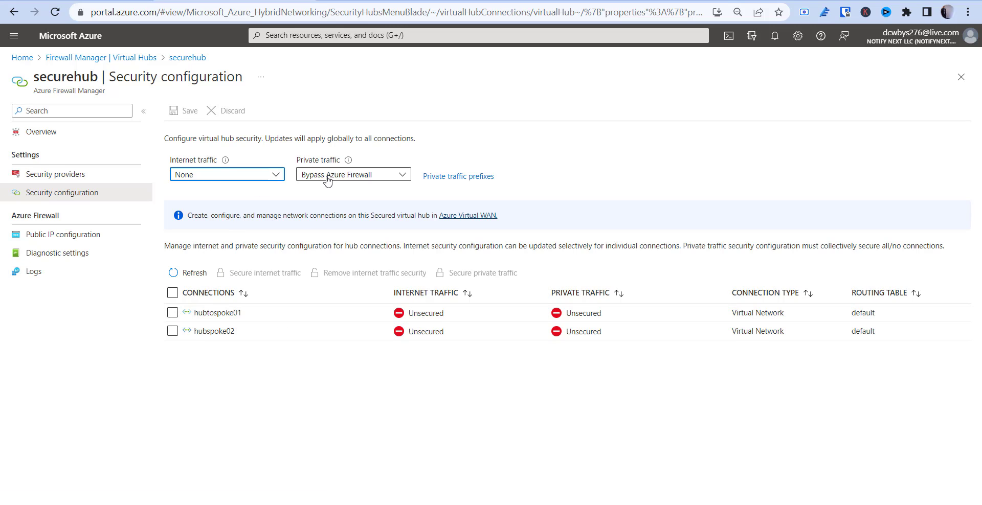
left_click(210, 176)
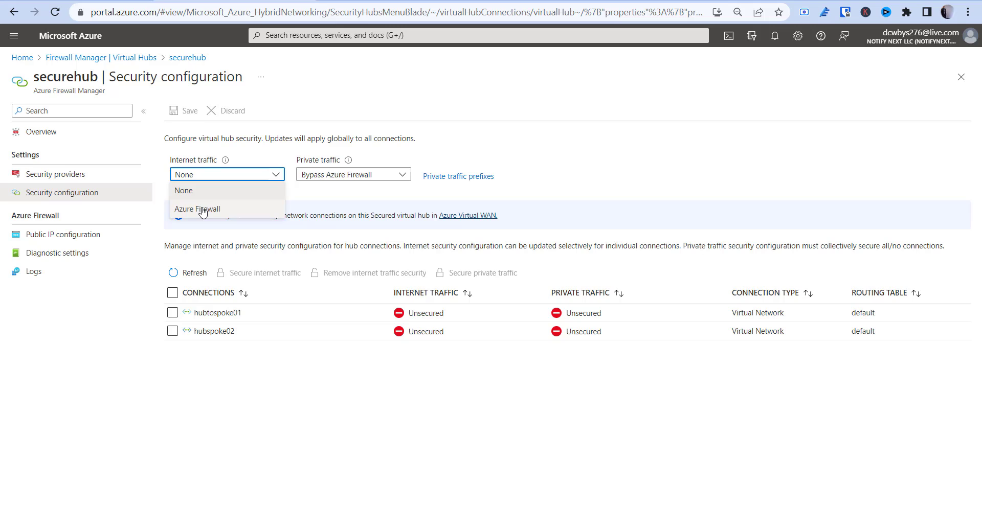
left_click(203, 210)
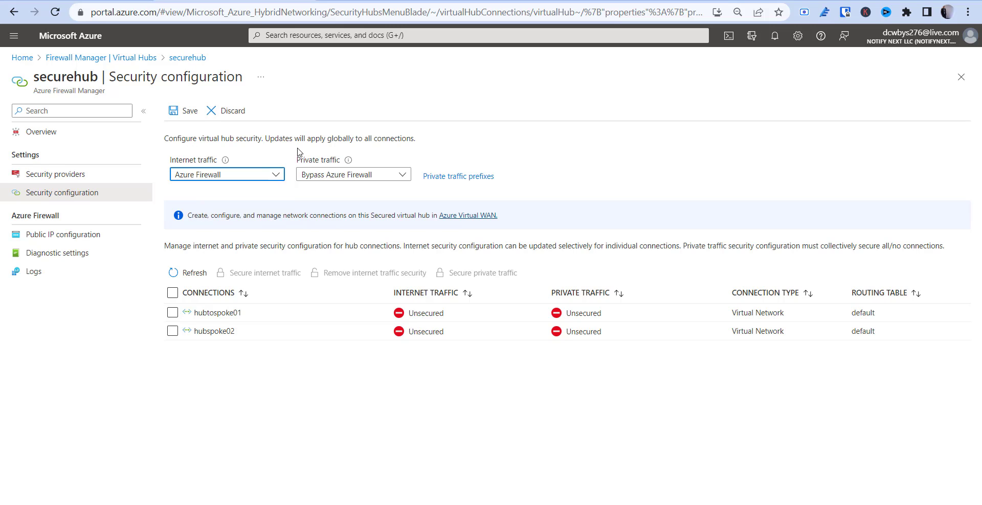
left_click(337, 178)
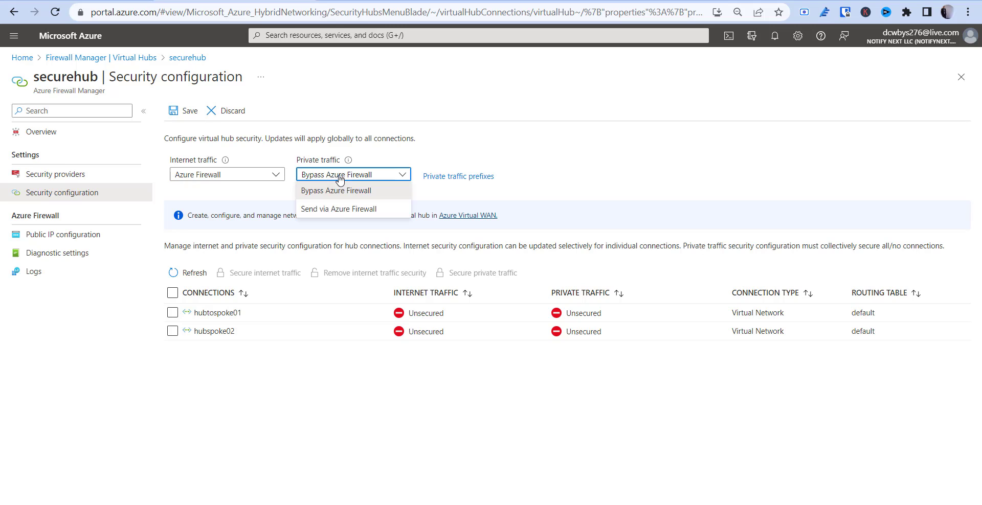
left_click(344, 210)
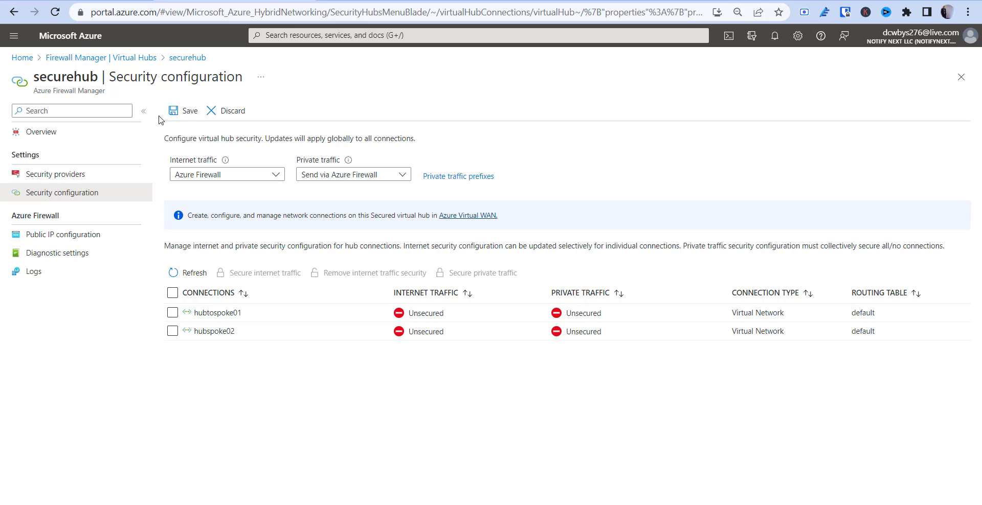
left_click(176, 116)
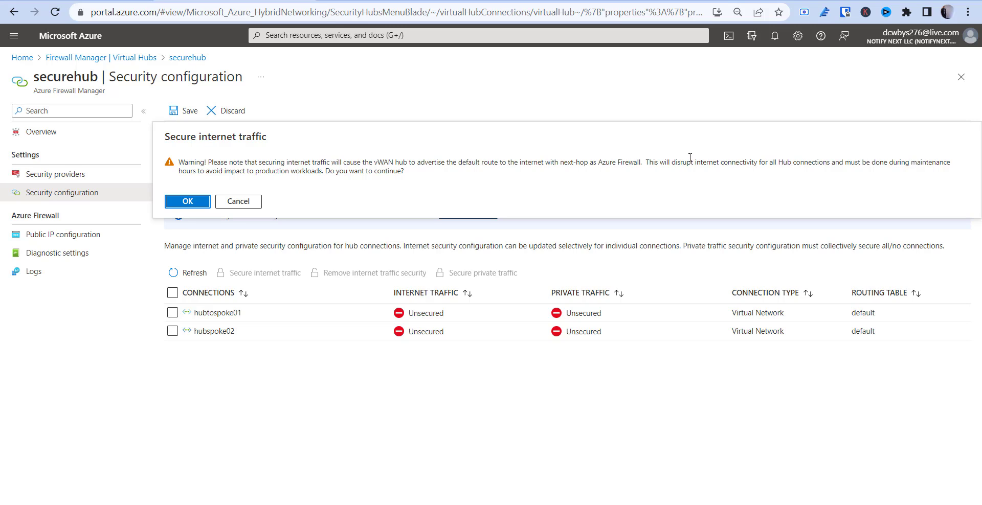
left_click(186, 203)
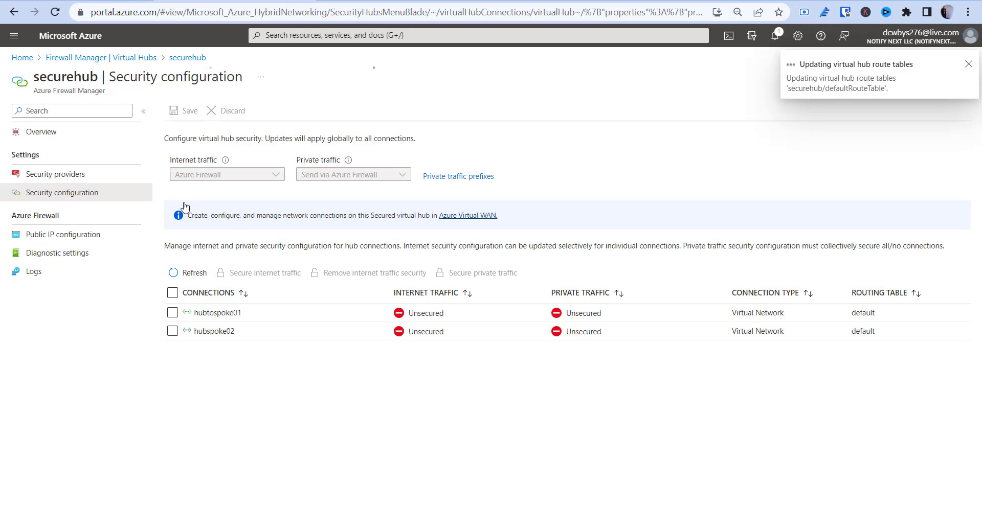
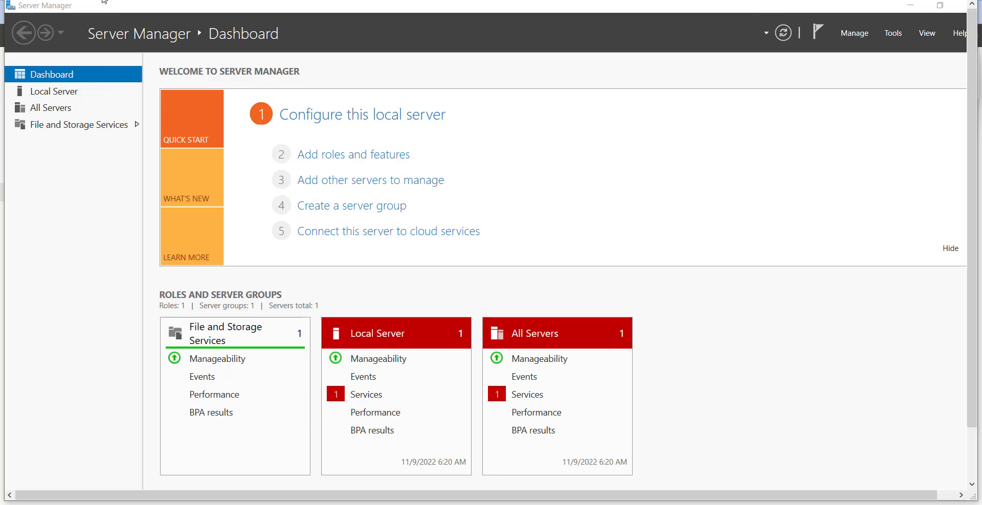
Minimize Server Manager in the 20.85.210.108 remote desktop session and return to the Azure portal.
left_click_drag(102, 1, 109, 45)
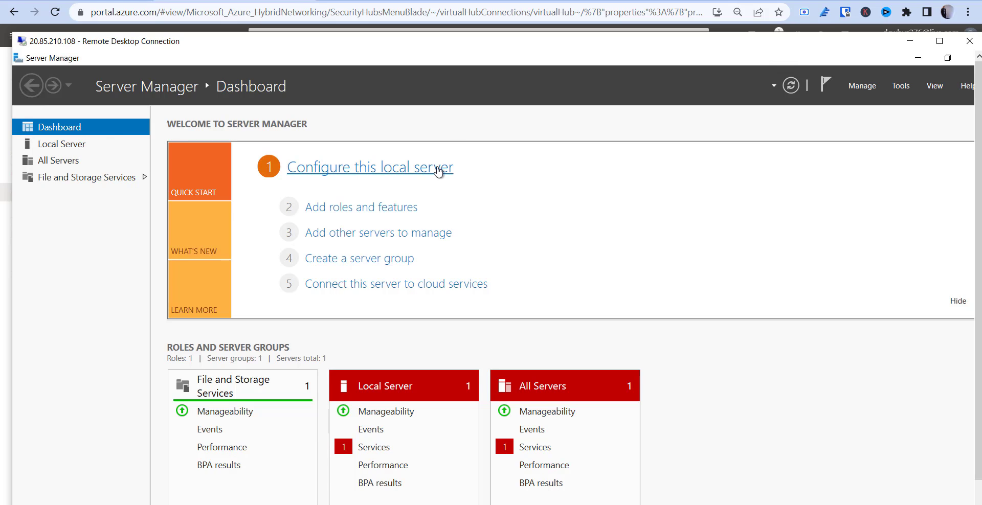
left_click(919, 58)
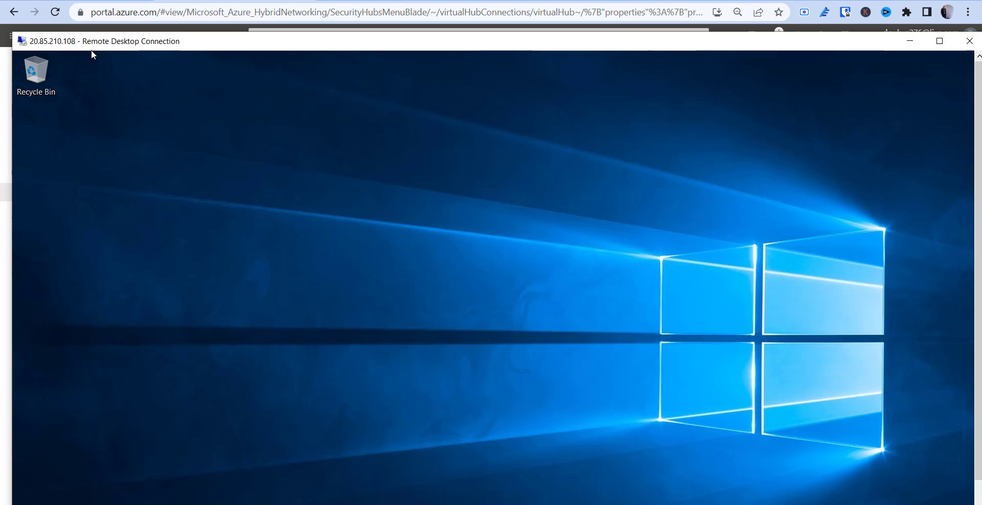
left_click(4, 82)
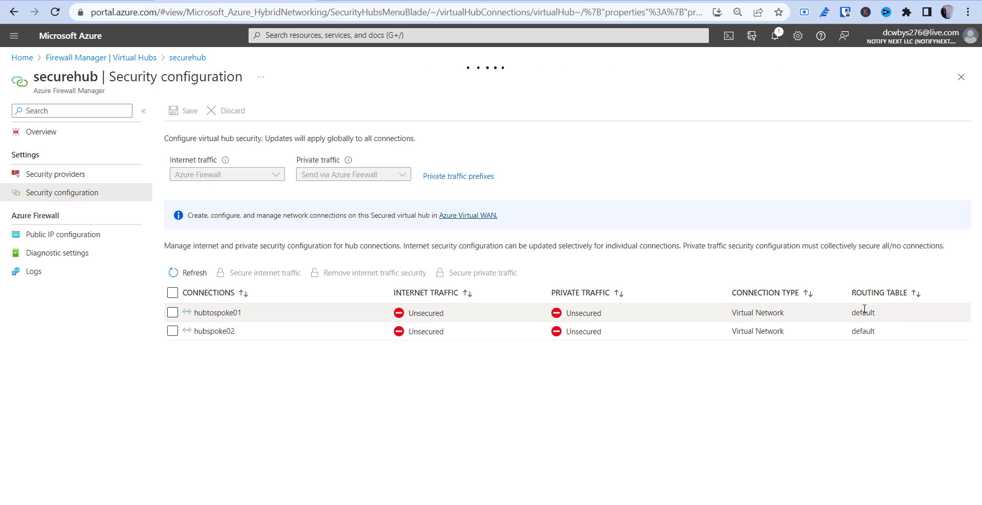
Review the connection type and routing table of securehub's hubtospoke01 and hubspoke02 connections.
mouse_move(856, 312)
left_mouse_down()
mouse_move(905, 314)
mouse_move(885, 333)
left_mouse_up()
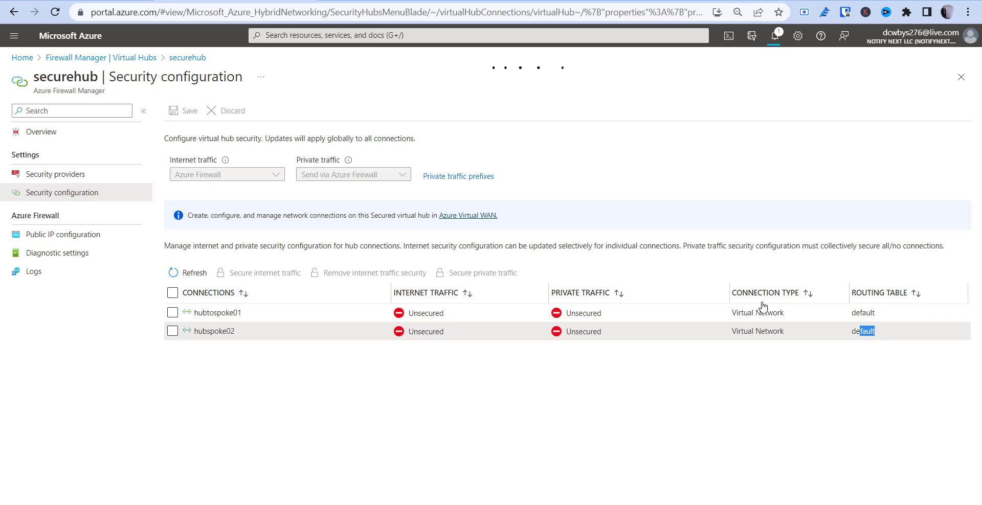
left_click_drag(737, 314, 833, 317)
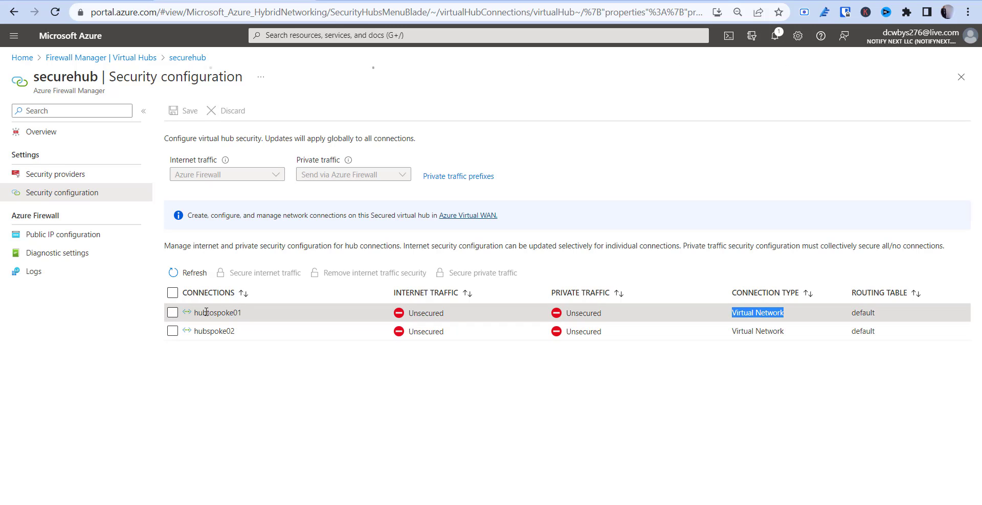
left_click(172, 314)
left_click(173, 314)
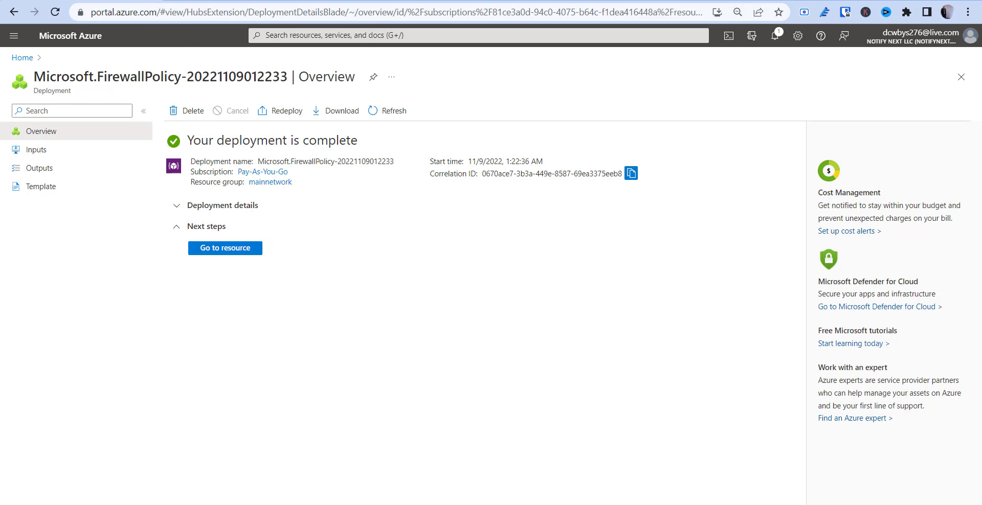
Open the AzureFirewall_securehub firewall in the portal and copy its public IP address.
left_click(320, 36)
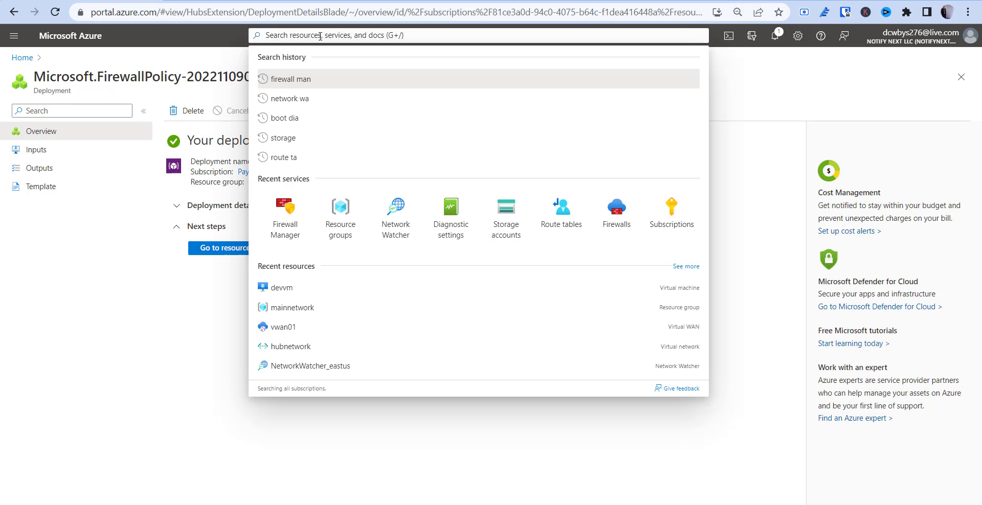
key("alt+Tab")
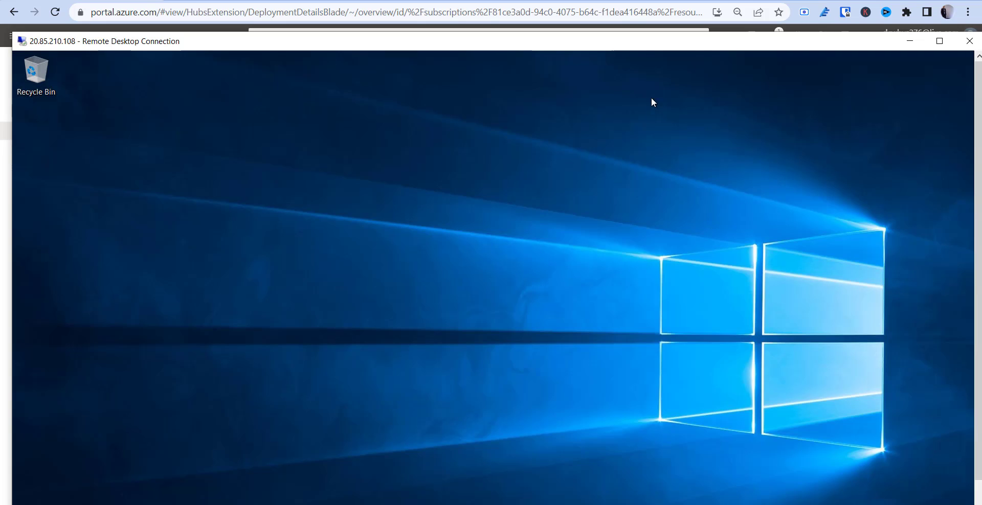
double_click(598, 41)
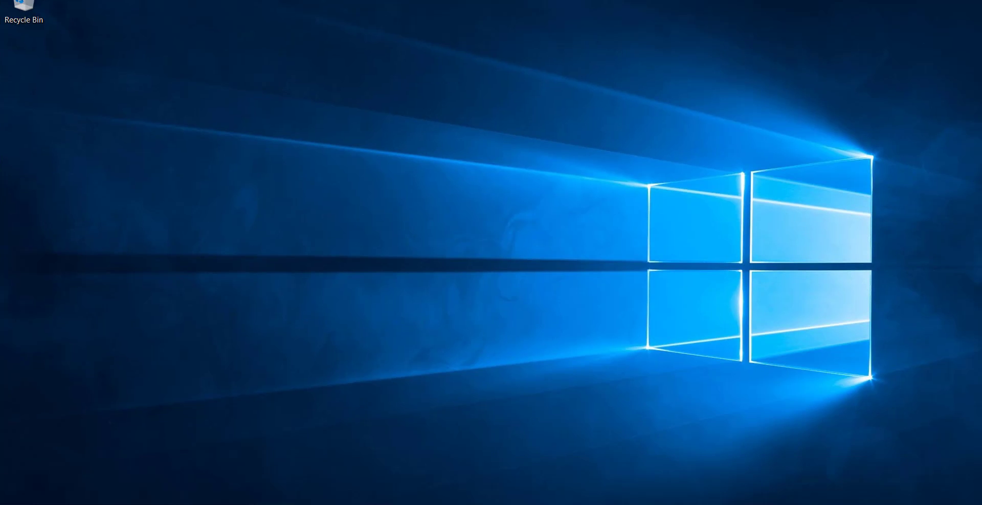
key("alt+Tab")
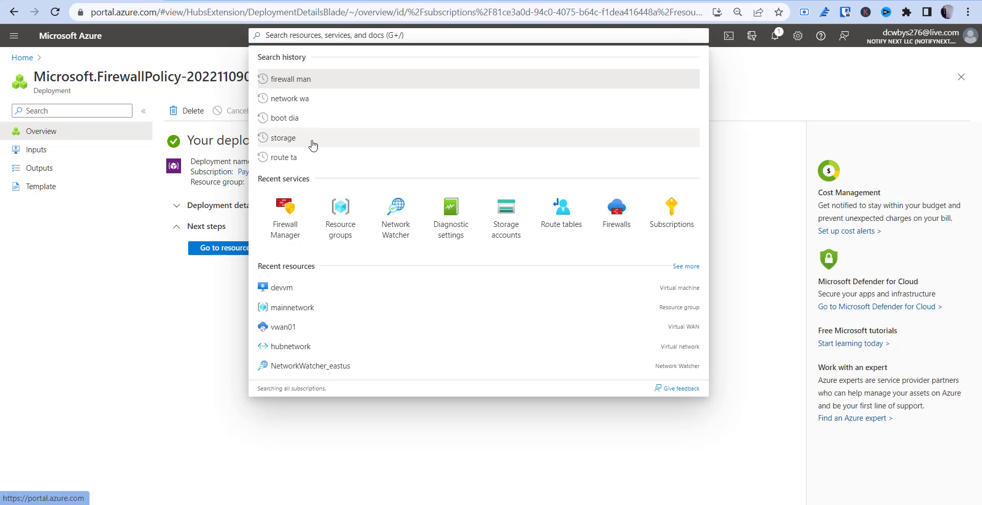
left_click(617, 218)
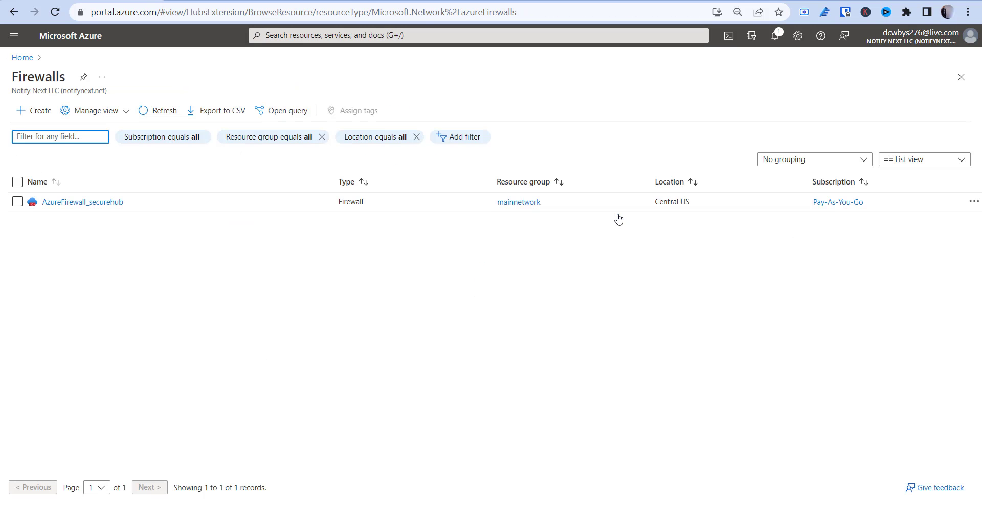
left_click(85, 203)
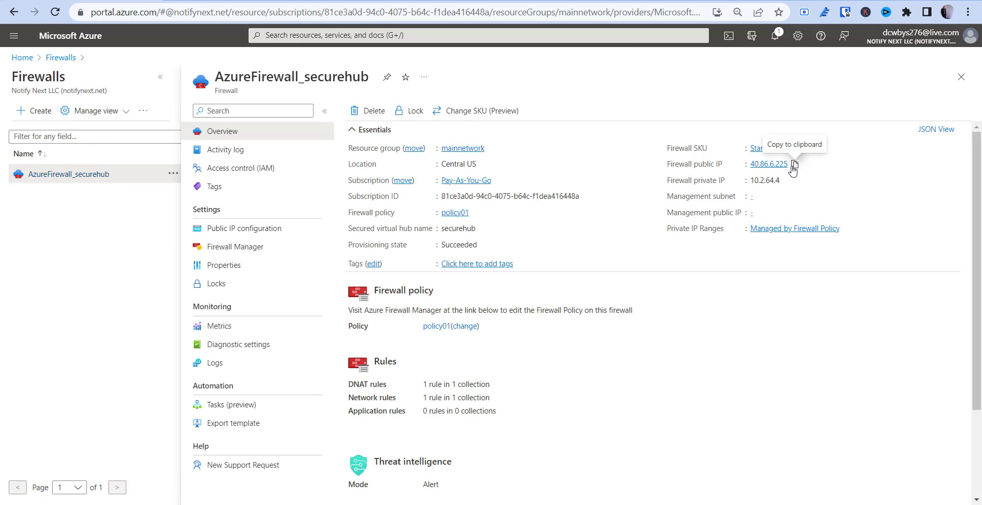
left_click(794, 164)
Switch to Remote Desktop Connection and start a connection to the firewall's public IP, 40.86.6.225.
key("super")
type("remo")
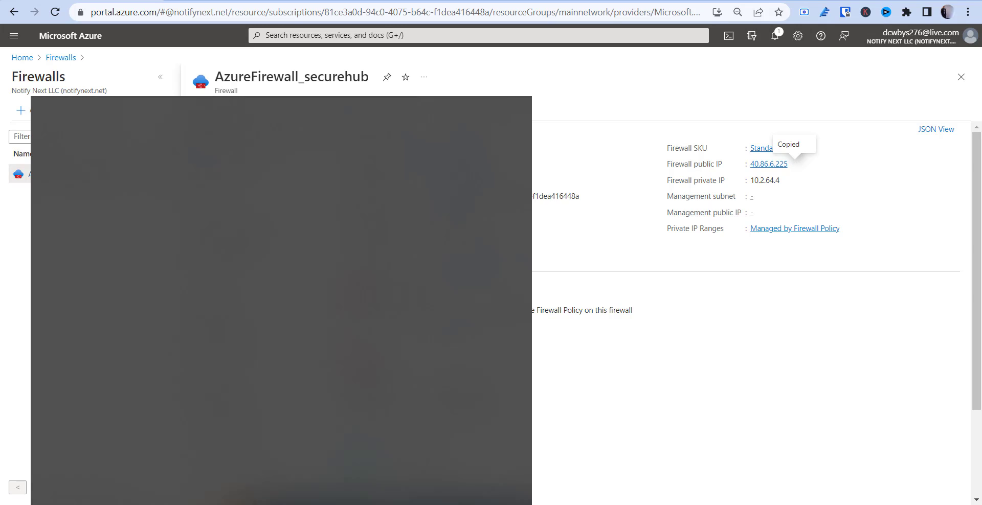
key("Return")
key("ctrl+v")
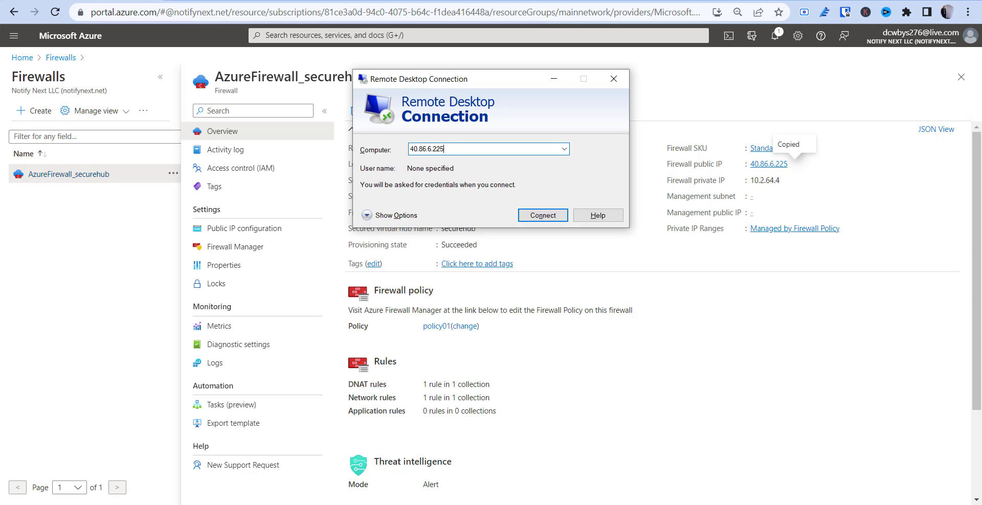
key("Return")
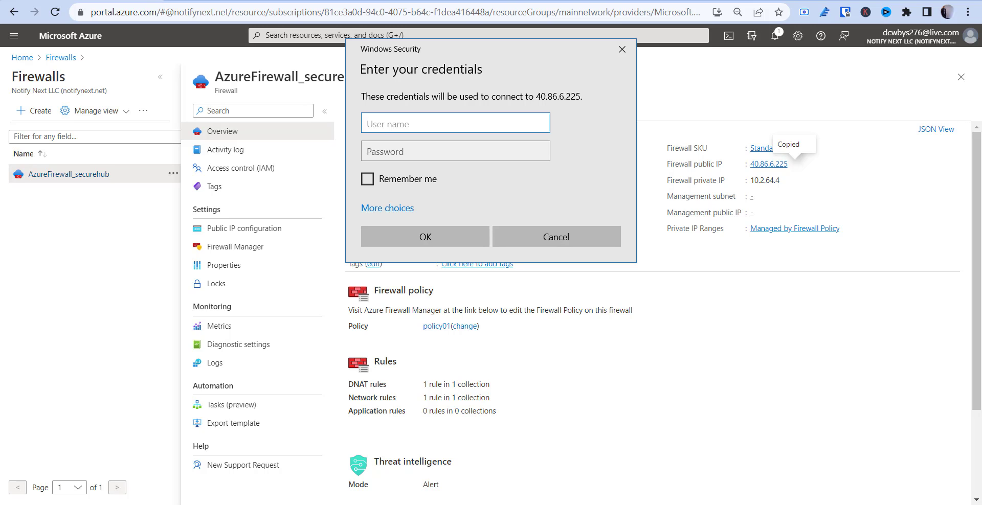
Sign in as devvm\adminuser with the account password and accept the untrusted certificate to connect.
type("devvm\\a")
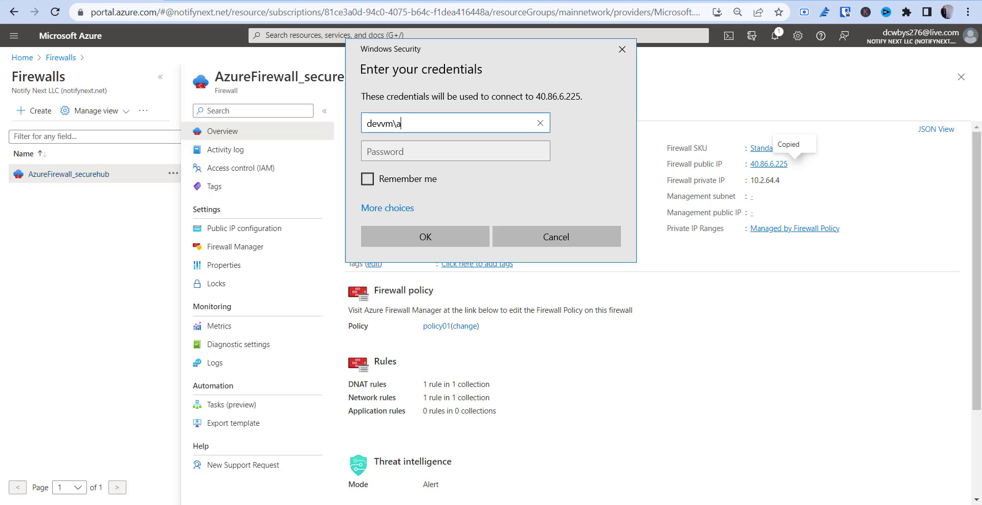
type("dminuser")
key("Tab")
type("•••••••")
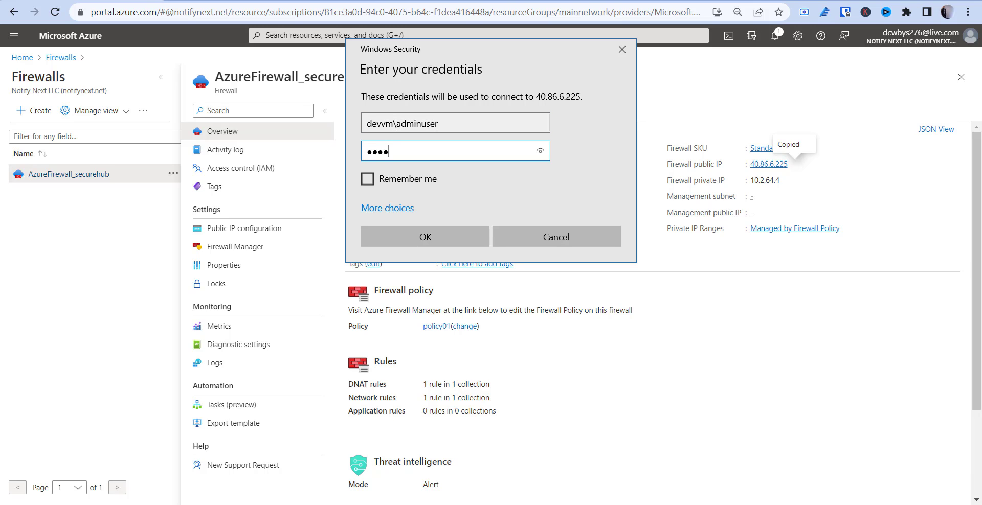
type("•••••••••••••")
key("Return")
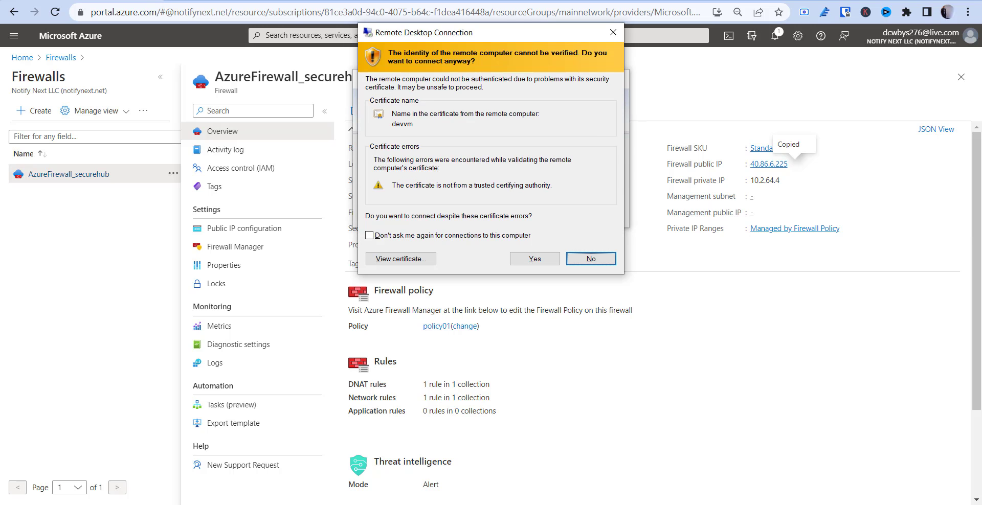
left_click(543, 259)
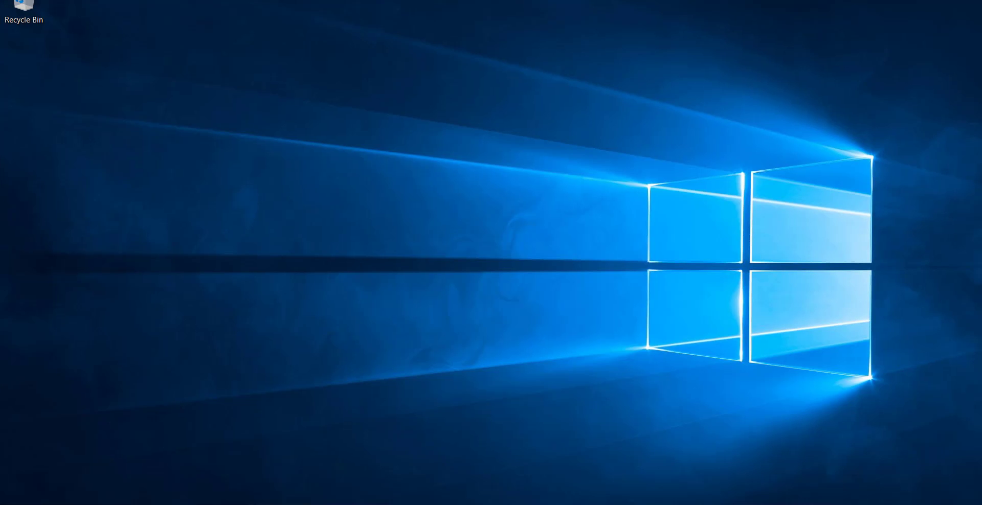
key("super")
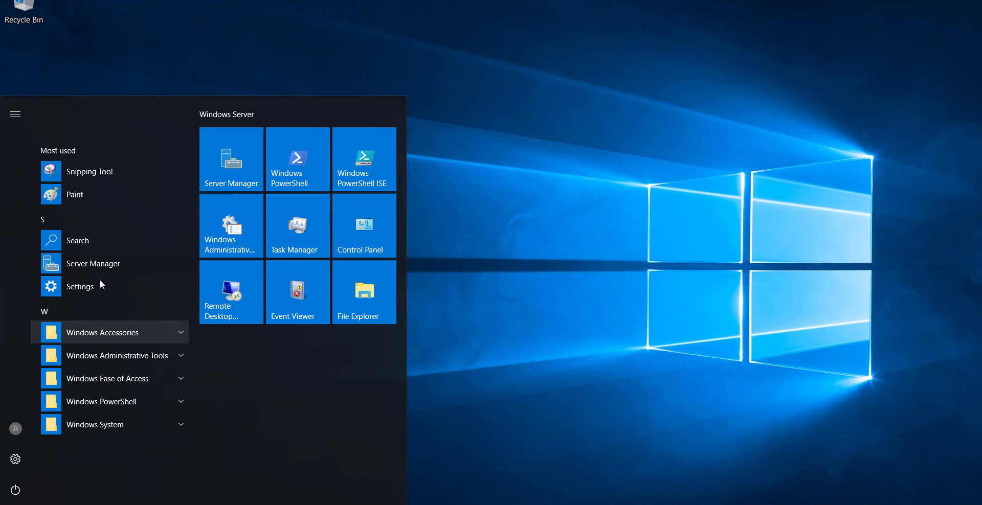
type("c")
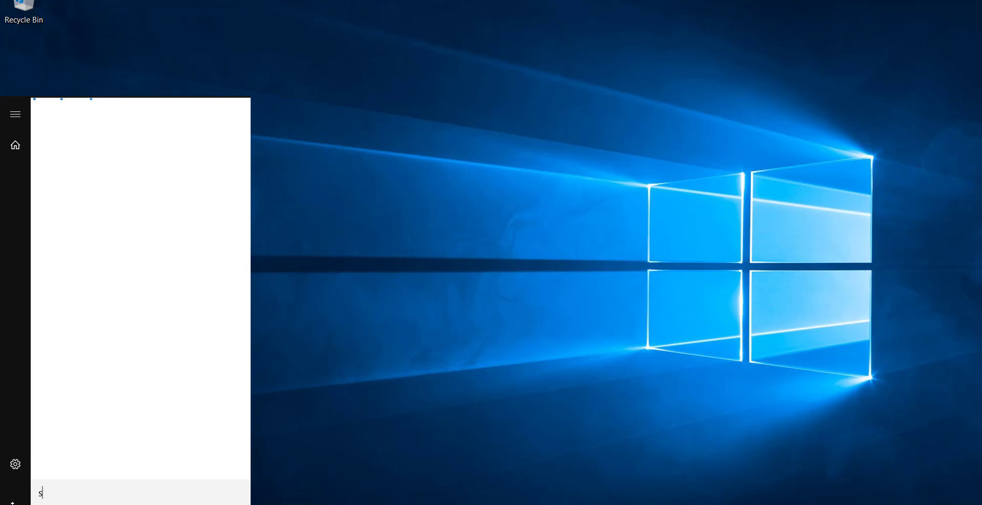
type("afar")
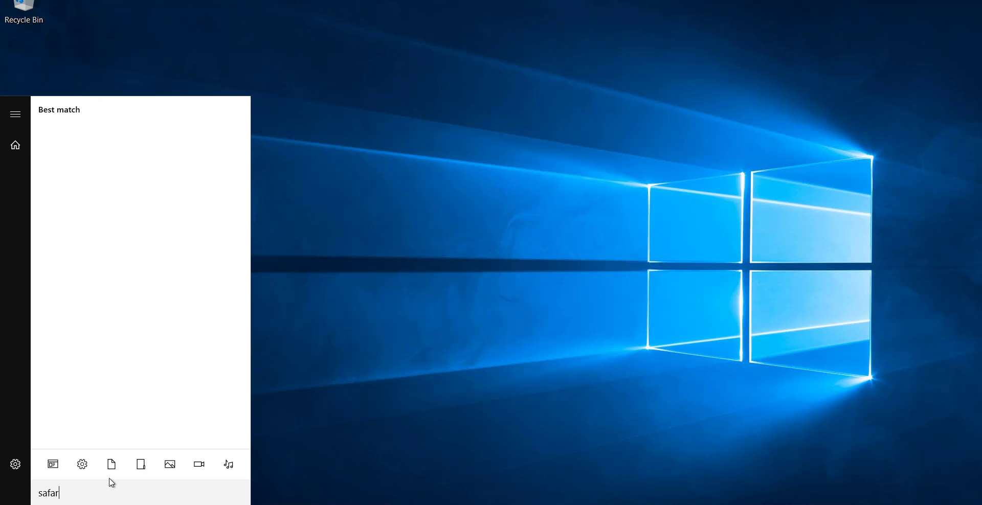
Turn off Internet Explorer Enhanced Security Configuration for administrators in devvm's local server properties.
left_click(342, 458)
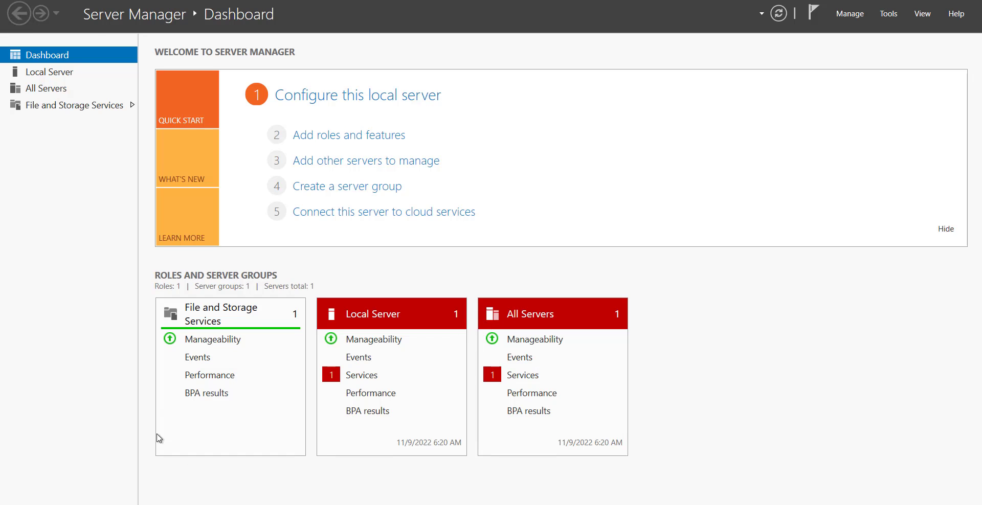
left_click(58, 71)
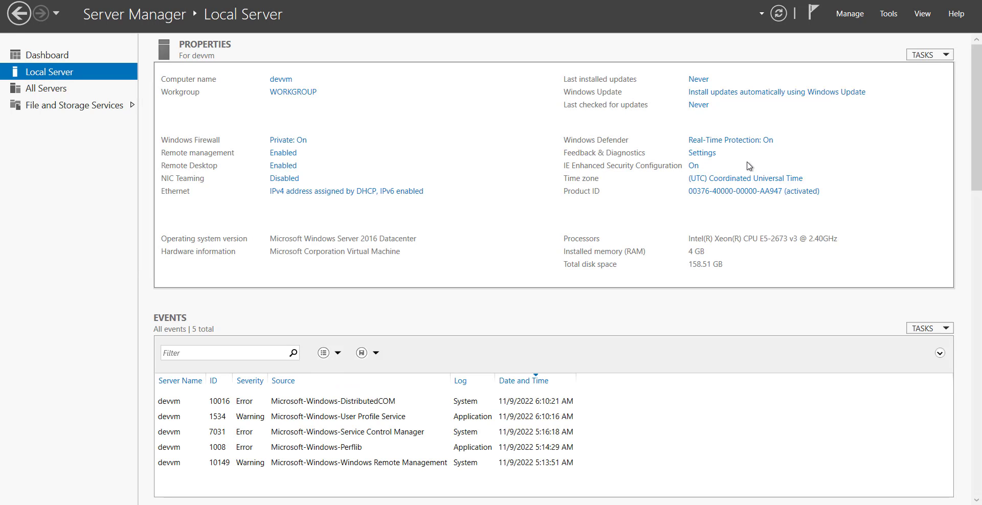
left_click(694, 167)
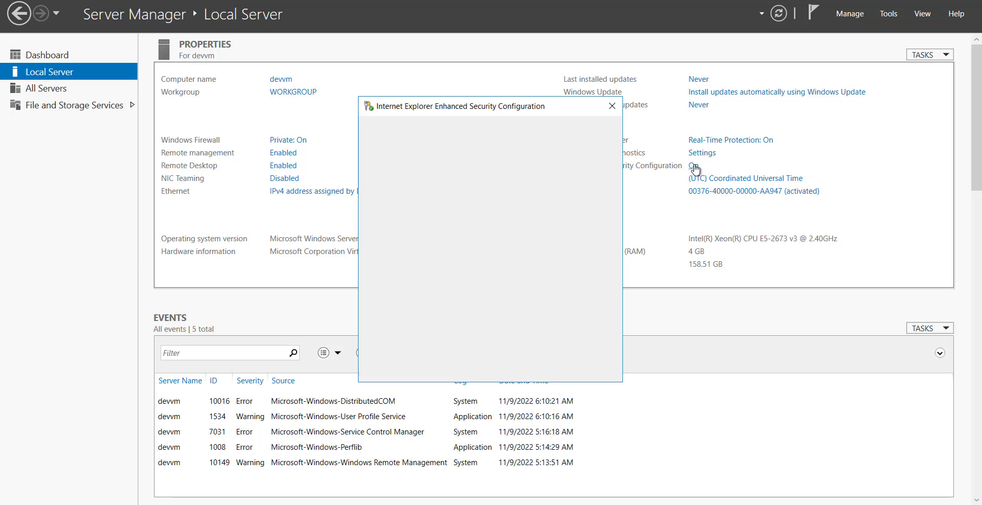
left_click(407, 231)
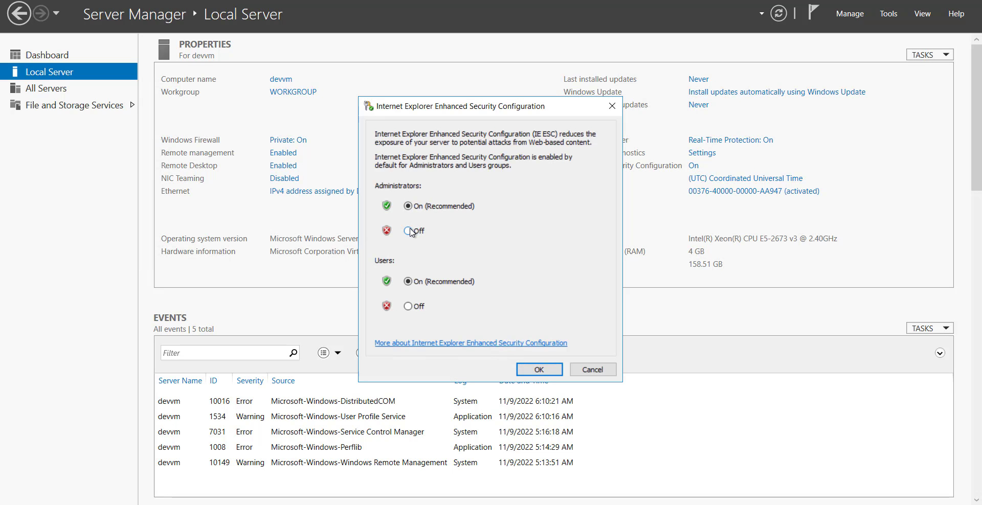
left_click(539, 370)
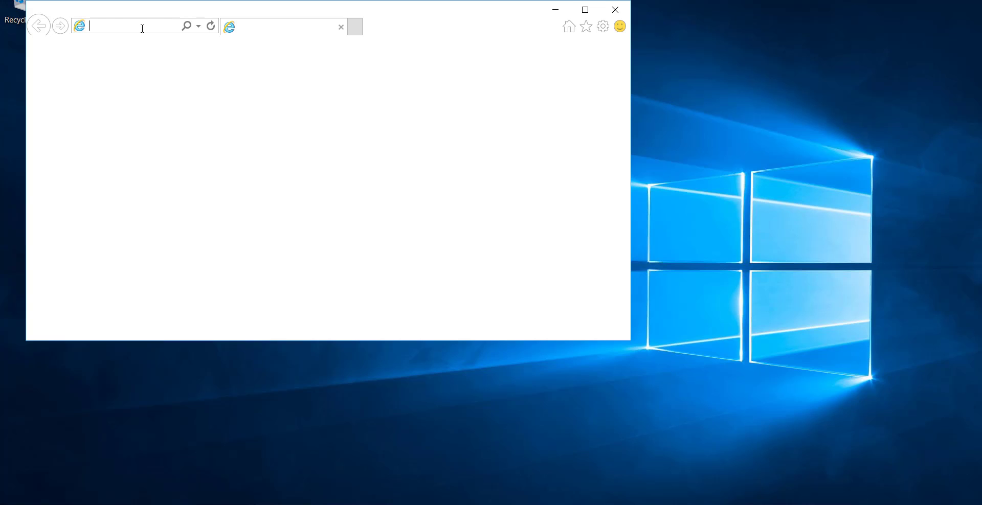
Browse to google.com in Internet Explorer on devvm and search for "what is my ip".
left_click(124, 28)
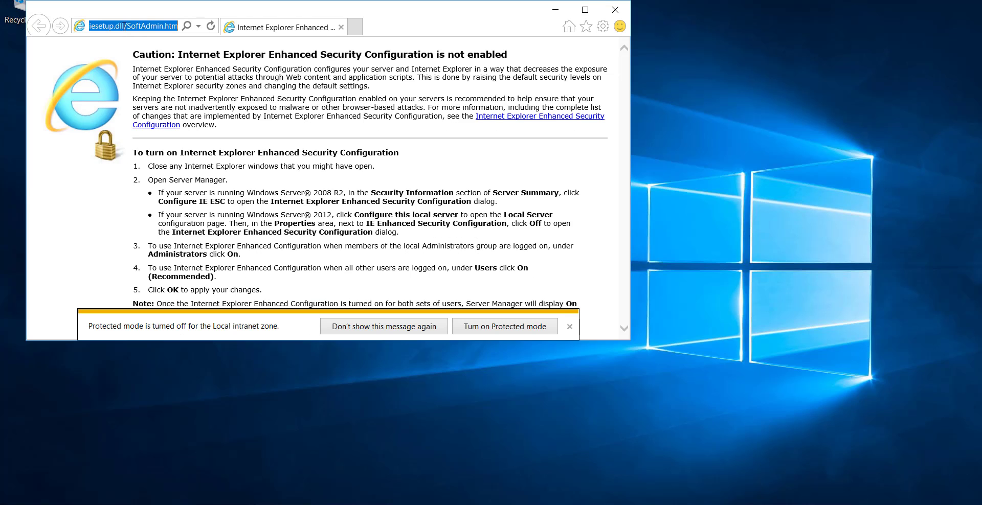
type("google.com")
key("Return")
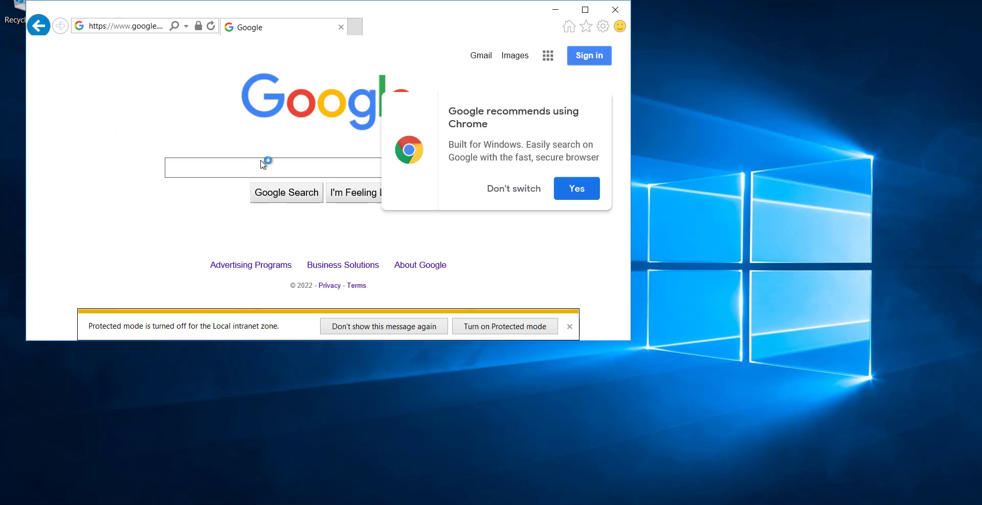
type("what i")
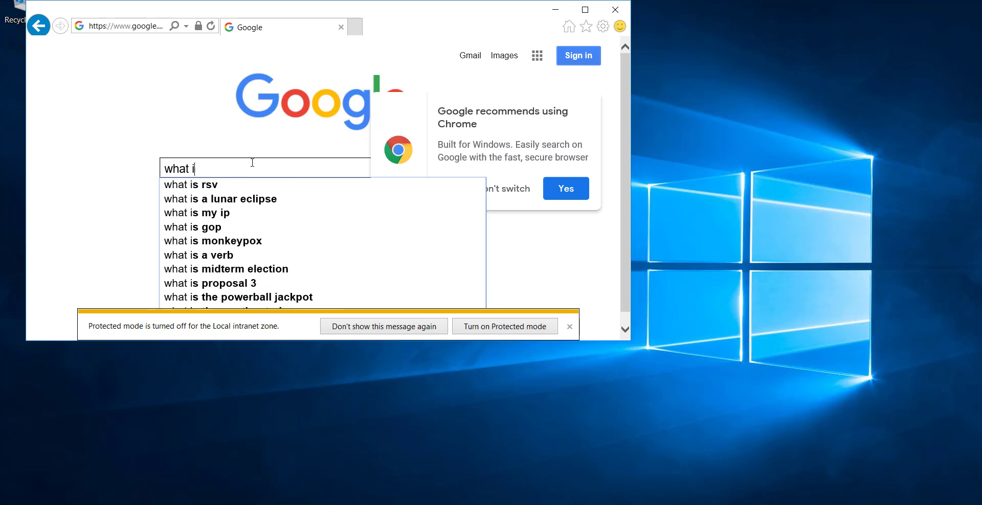
type("s my ip")
key("Return")
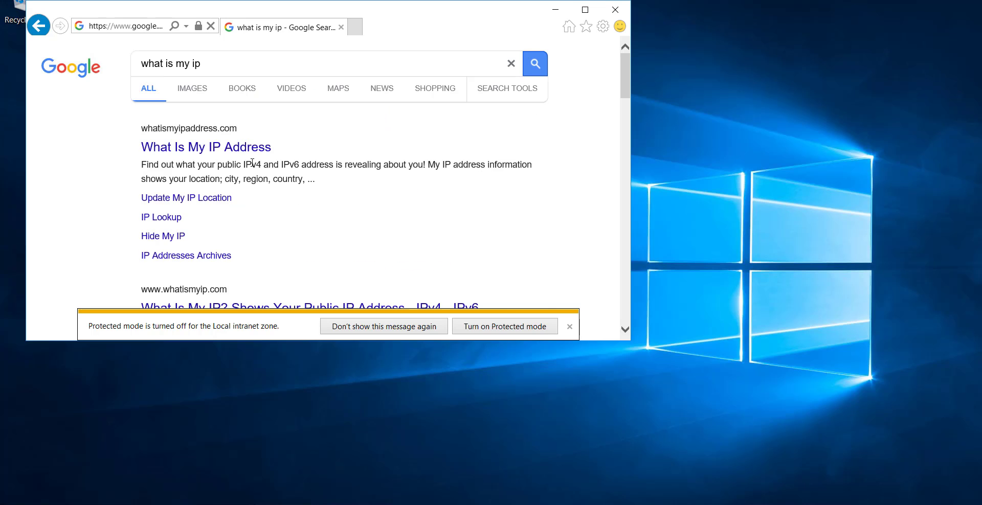
Open the showmyip.com search result and check the public IP address reported for devvm.
scroll(255, 191, "down", 6)
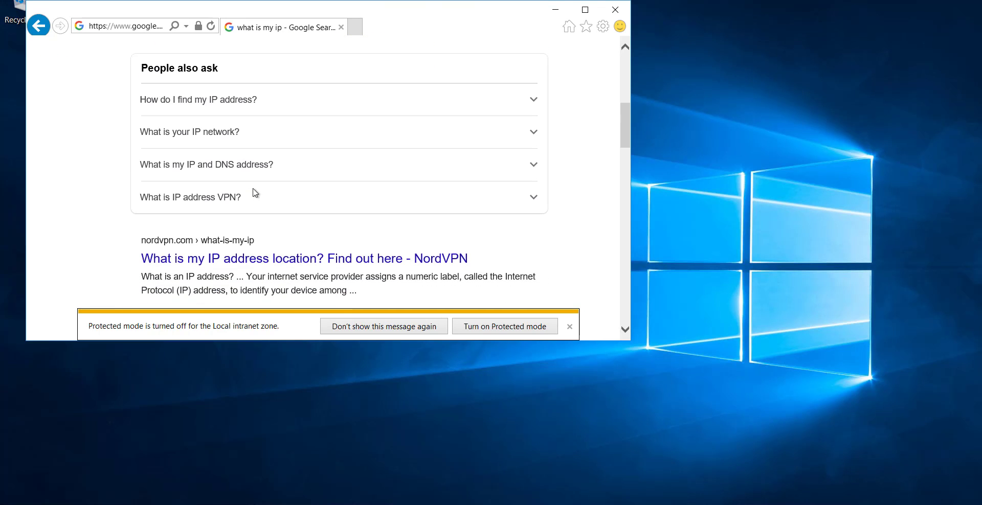
scroll(255, 193, "down", 5)
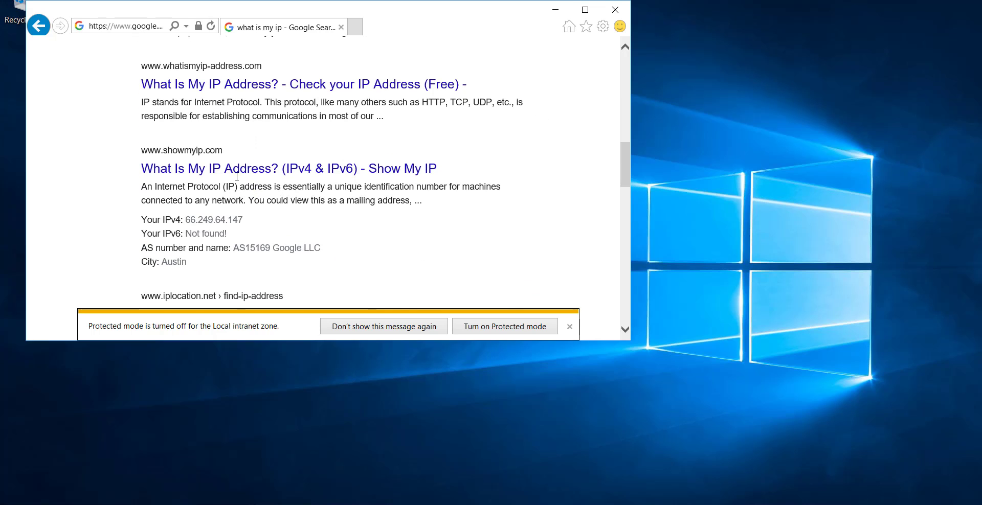
left_click(228, 170)
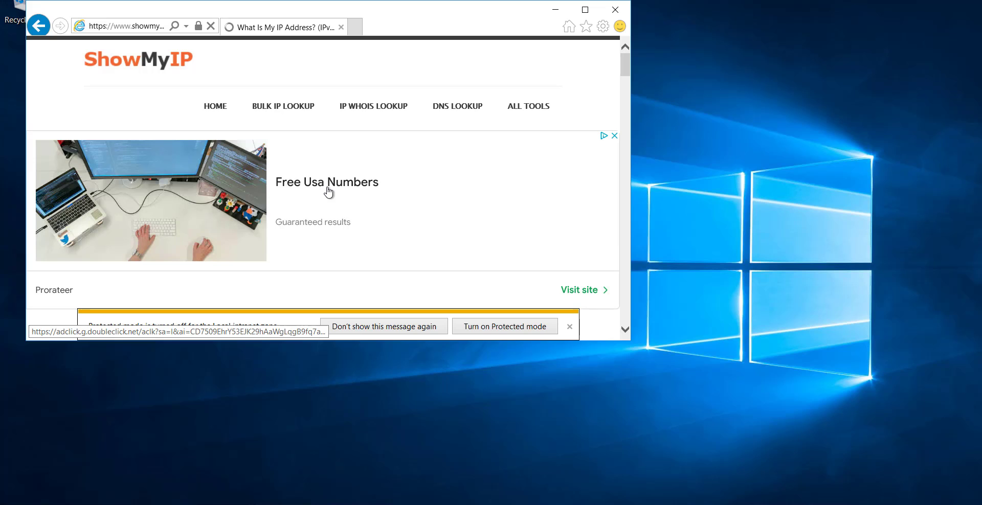
scroll(329, 192, "down", 4)
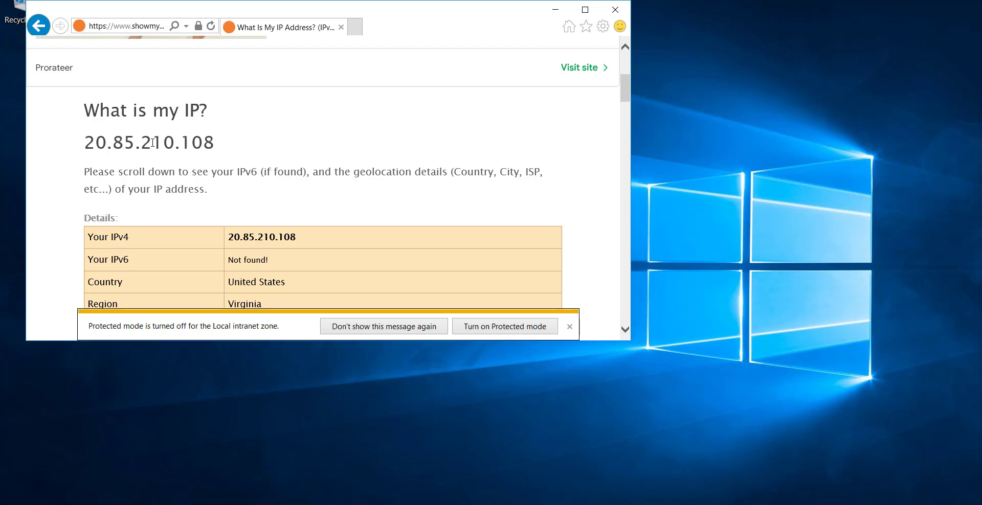
left_click_drag(226, 144, 141, 143)
left_click(217, 154)
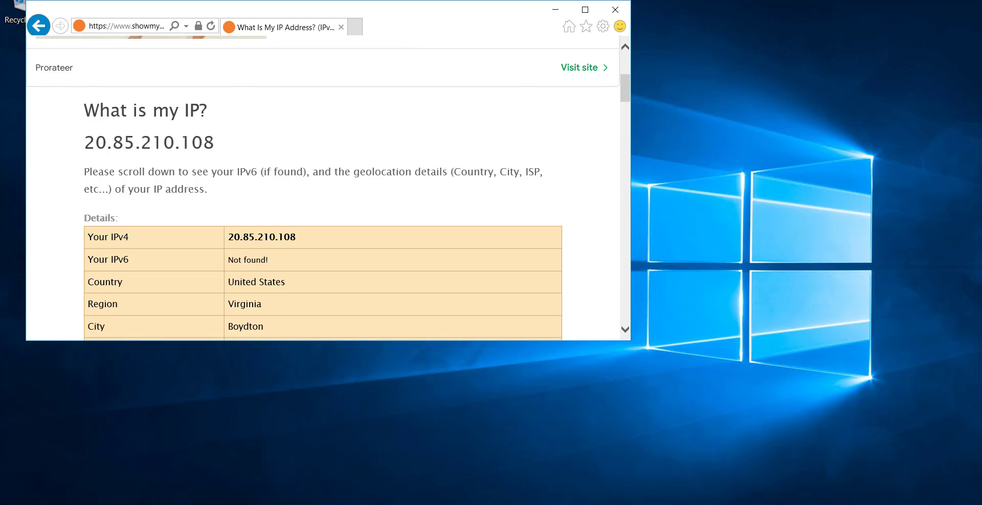
Switch to the Azure portal and review the internet traffic security of securehub's hubtospoke01 and hubspoke02 connections.
left_click(795, 164)
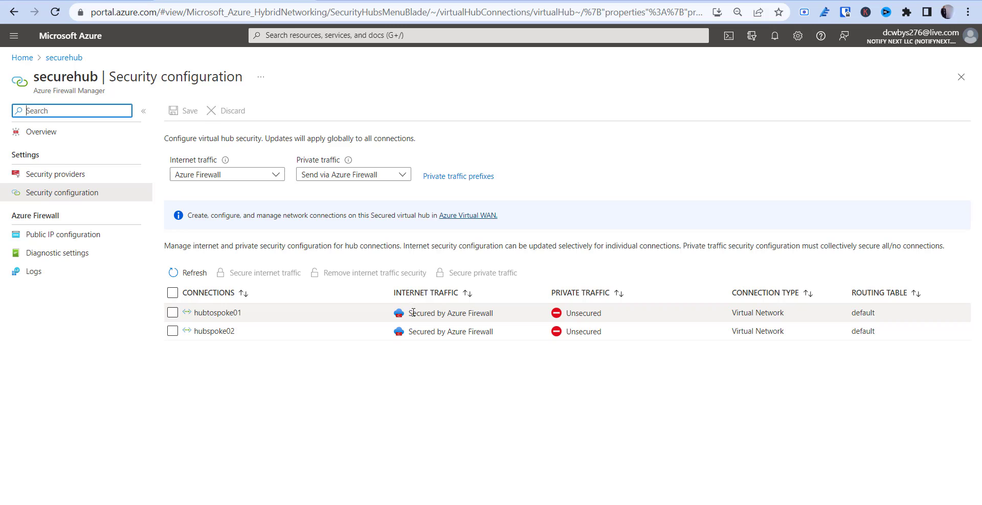
left_click_drag(414, 312, 506, 331)
left_click(721, 307)
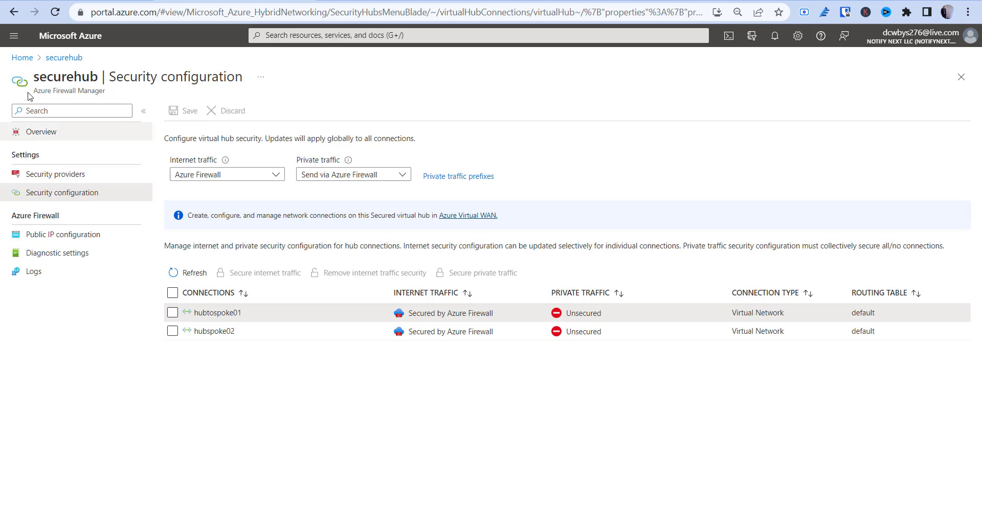
Return to Firewall Manager and open policy01 from the Azure Firewall policies.
left_click(22, 57)
left_click(324, 128)
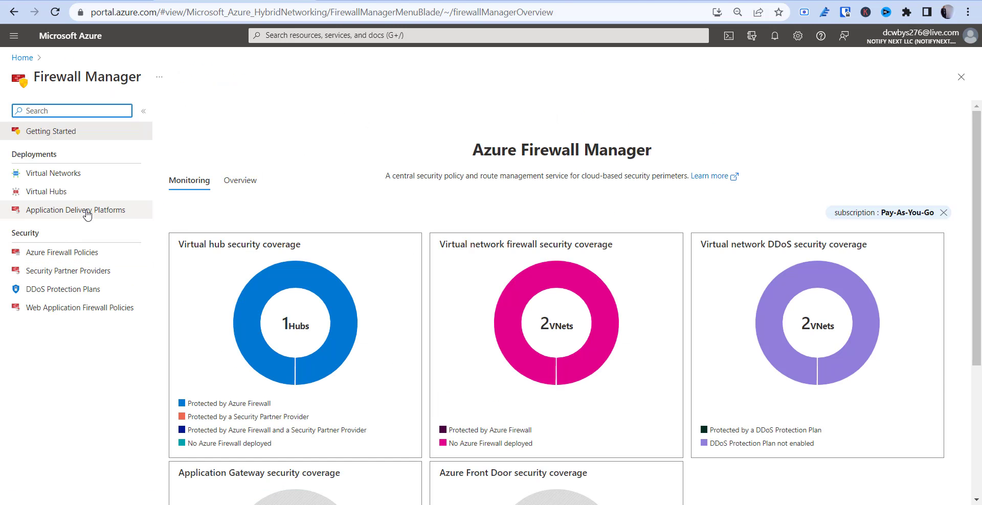
left_click(71, 252)
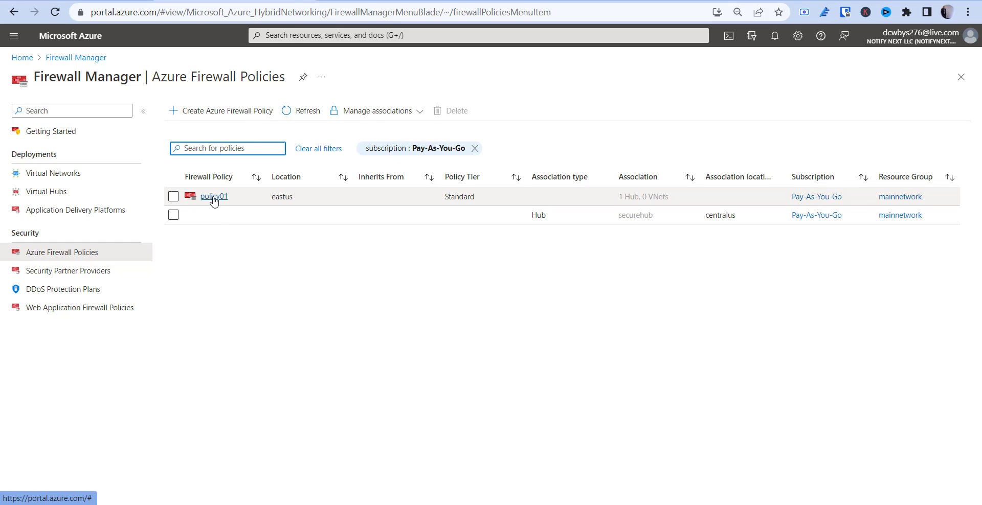
left_click(214, 198)
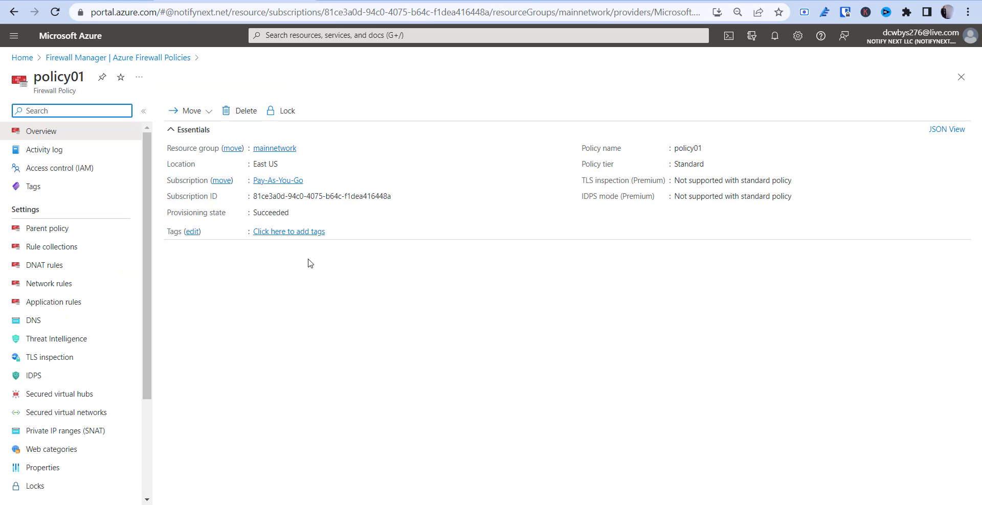
Check which parent policies are available for policy01 without selecting one.
left_click(76, 231)
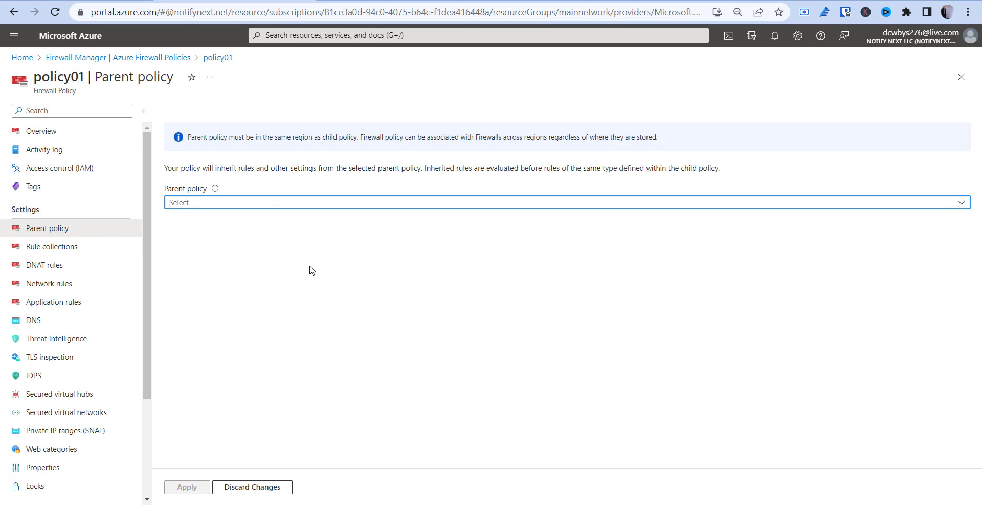
left_click(265, 208)
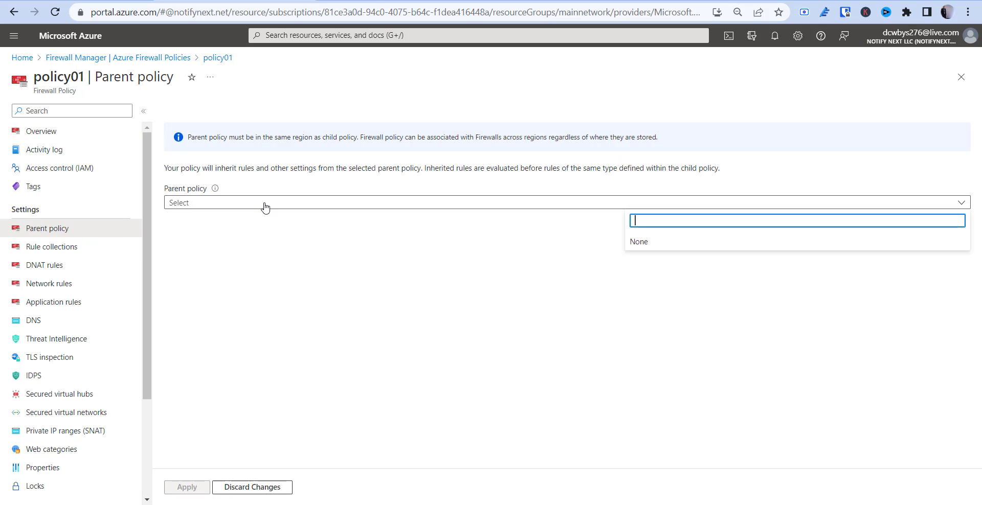
left_click(491, 227)
Start a new rule collection in policy01 with the Application rule collection type.
left_click(71, 249)
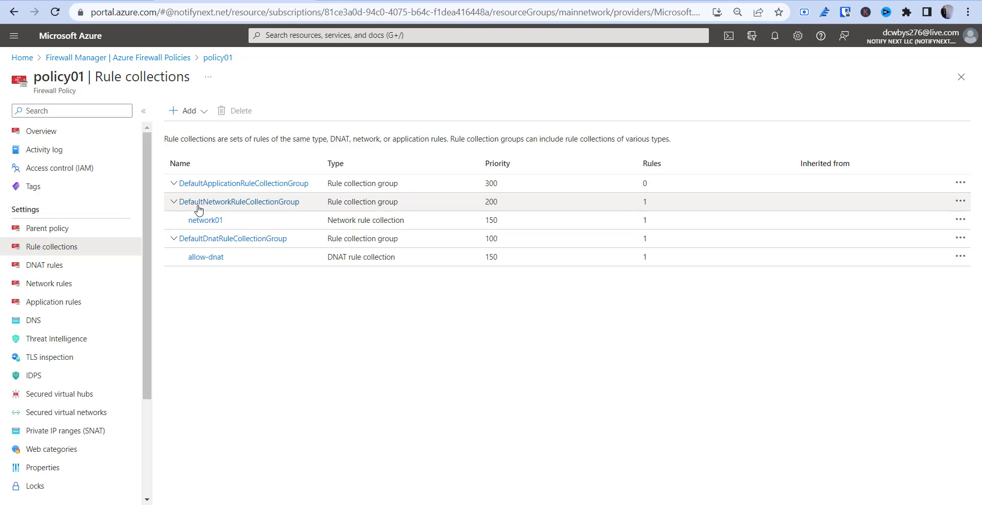
left_click(183, 117)
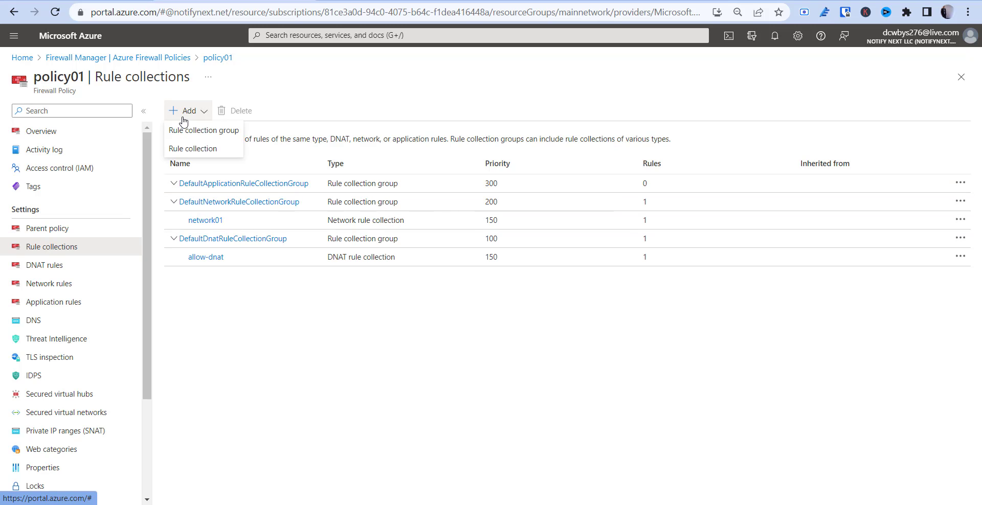
left_click(195, 151)
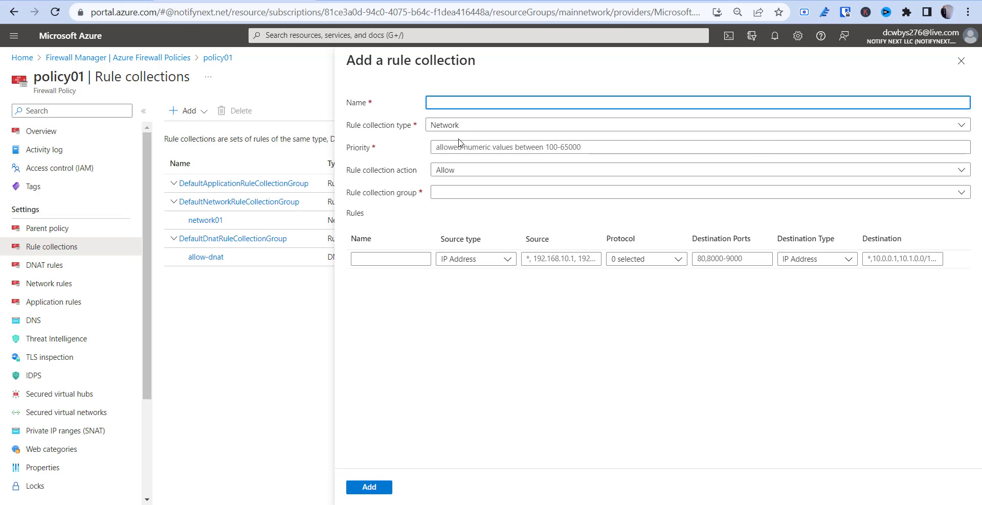
left_click(447, 132)
left_click(664, 159)
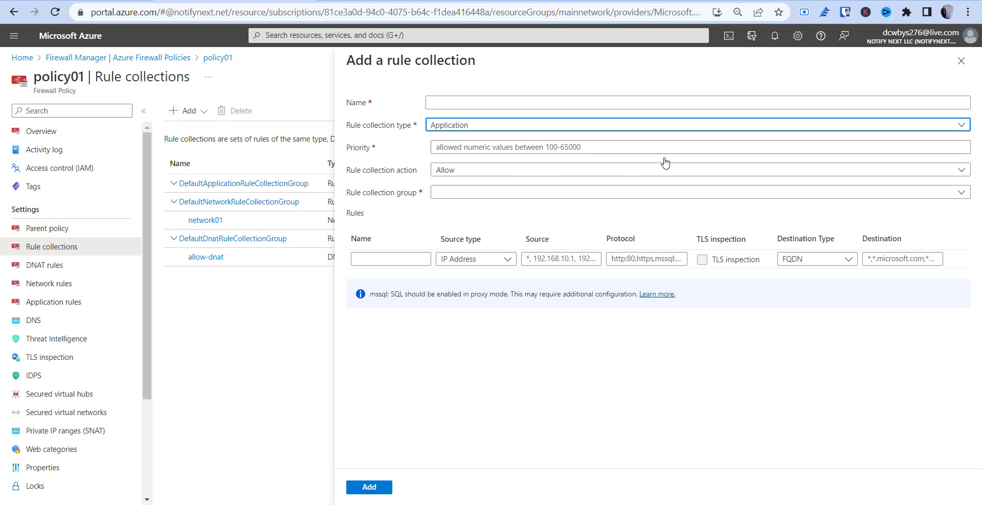
Name the rule collection allowgoogleonly, with priority 150 and DefaultApplicationRuleCollectionGroup as its rule collection group.
left_click(454, 102)
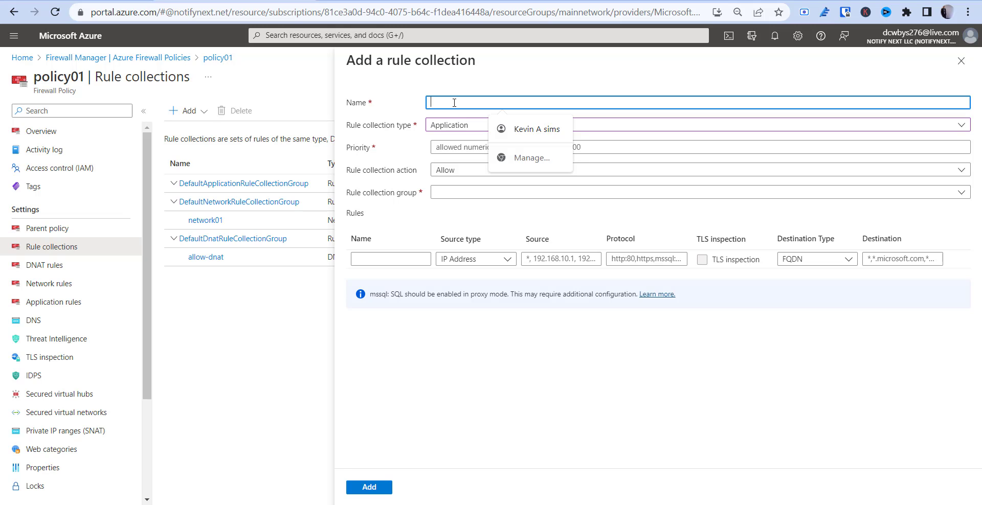
type("allow")
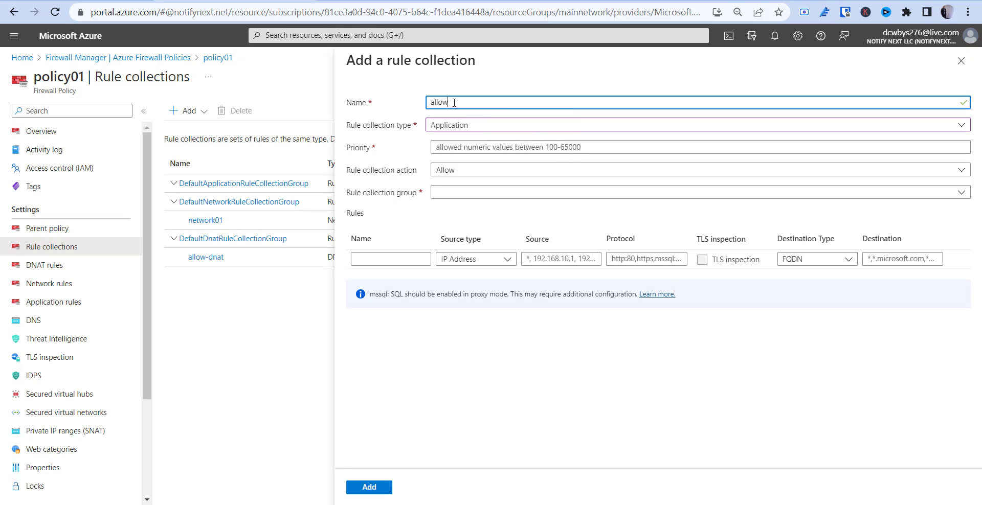
type("google o")
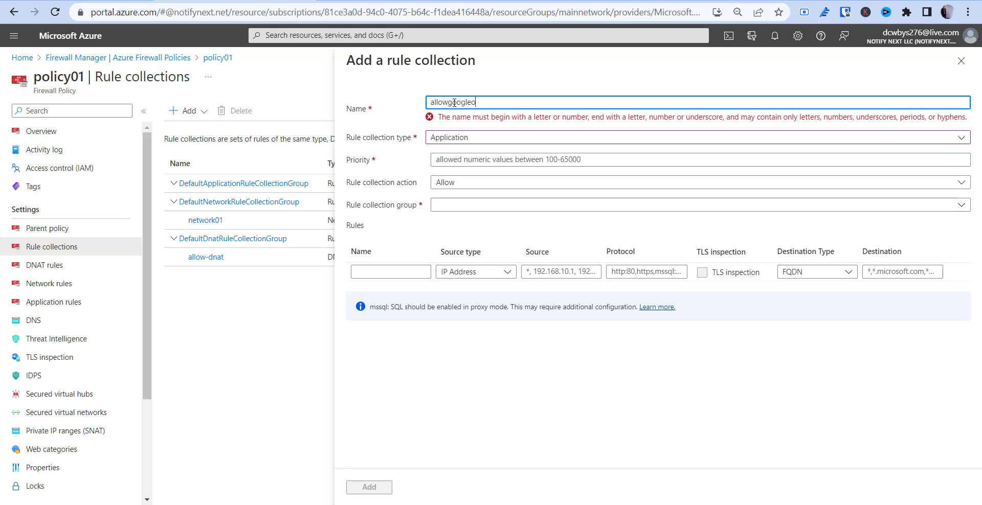
key("Tab")
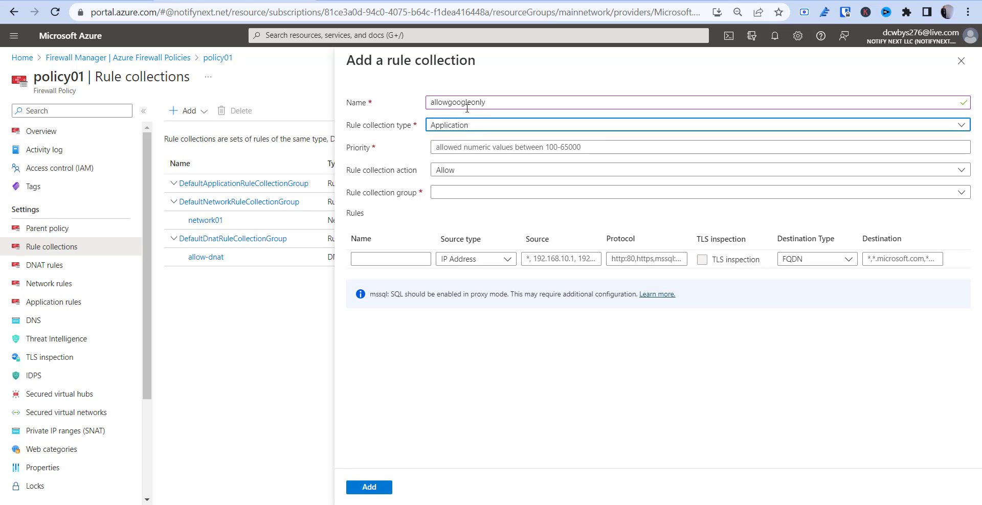
left_click(457, 149)
type("150")
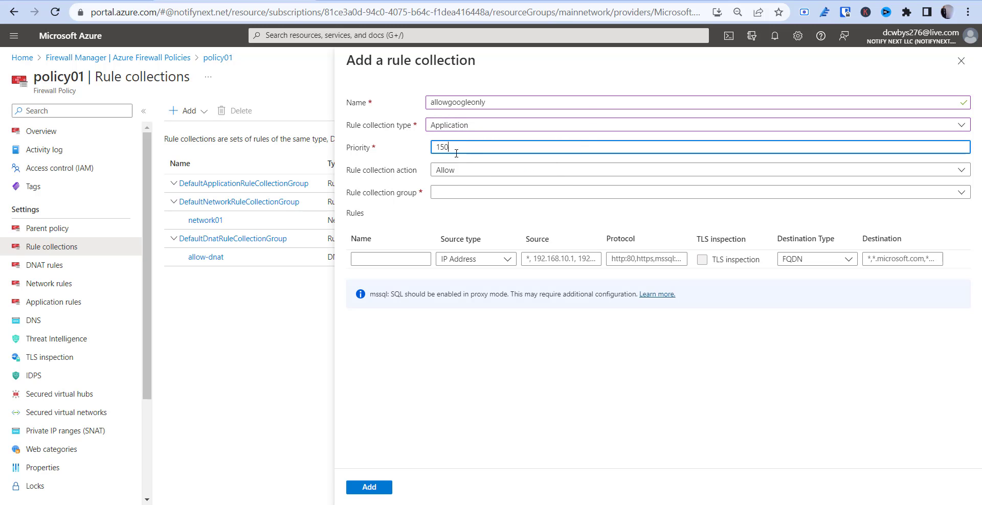
left_click(439, 194)
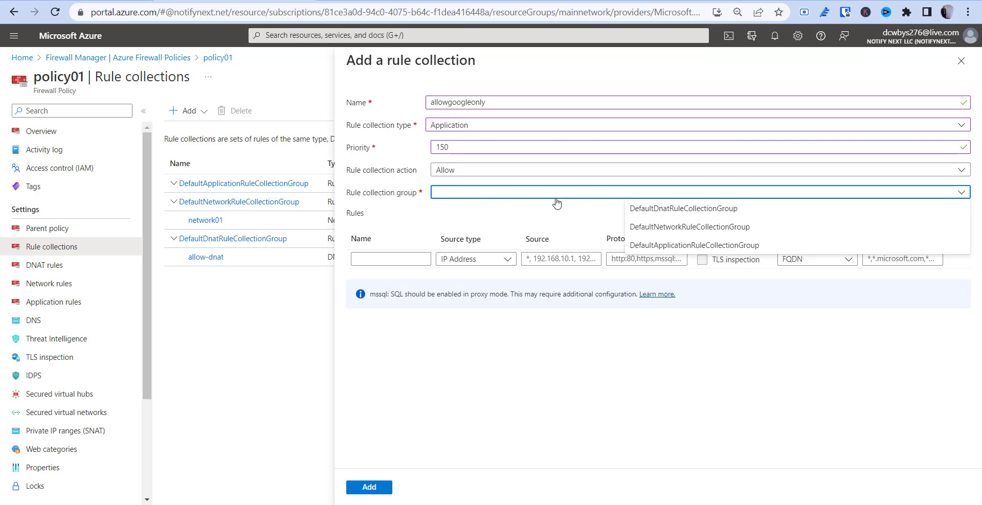
left_click(692, 247)
Name the collection's first rule allowgoogle and set its source to *.
left_click(389, 259)
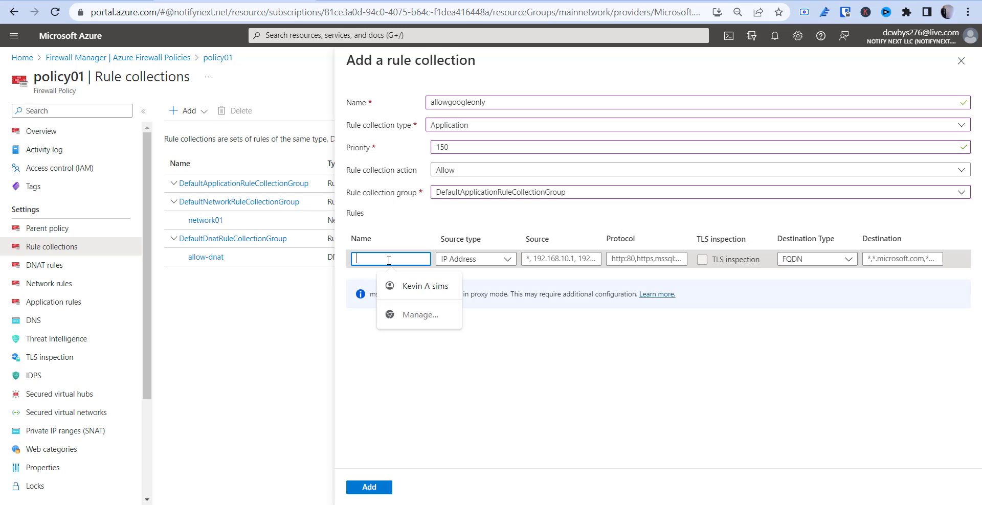
type("allow")
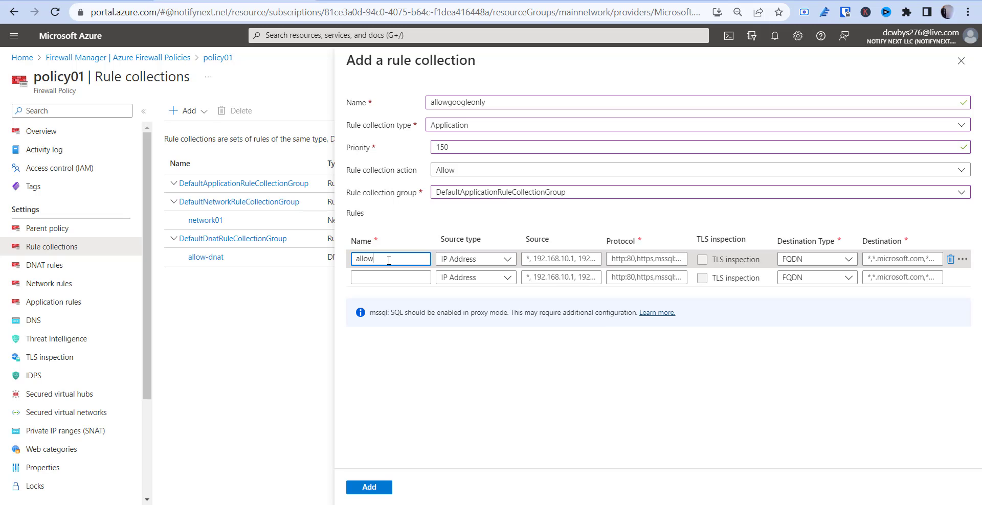
type("google")
key("Tab")
key("Tab")
type("*")
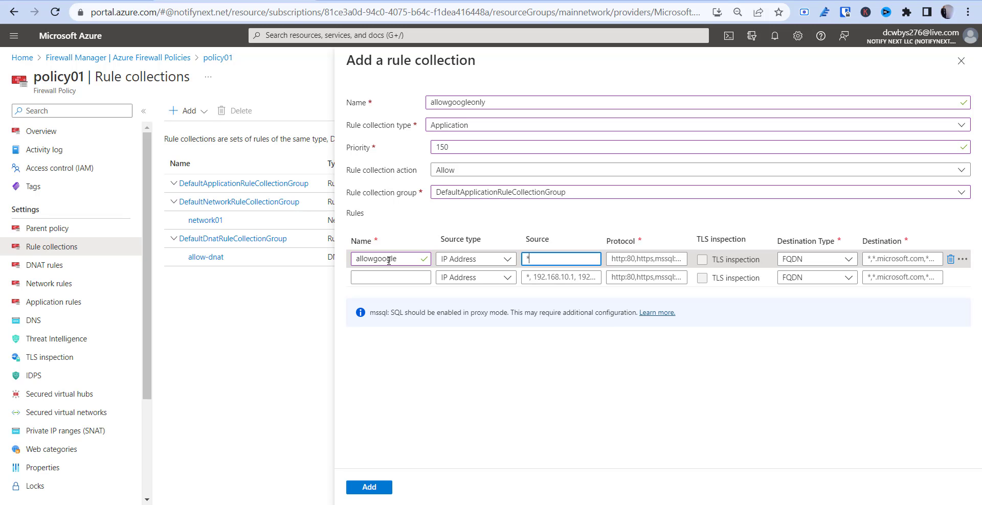
Set the rule's protocols to http,https and its destination to *.google.com, and add the rule collection to policy01.
left_click(656, 258)
type("https")
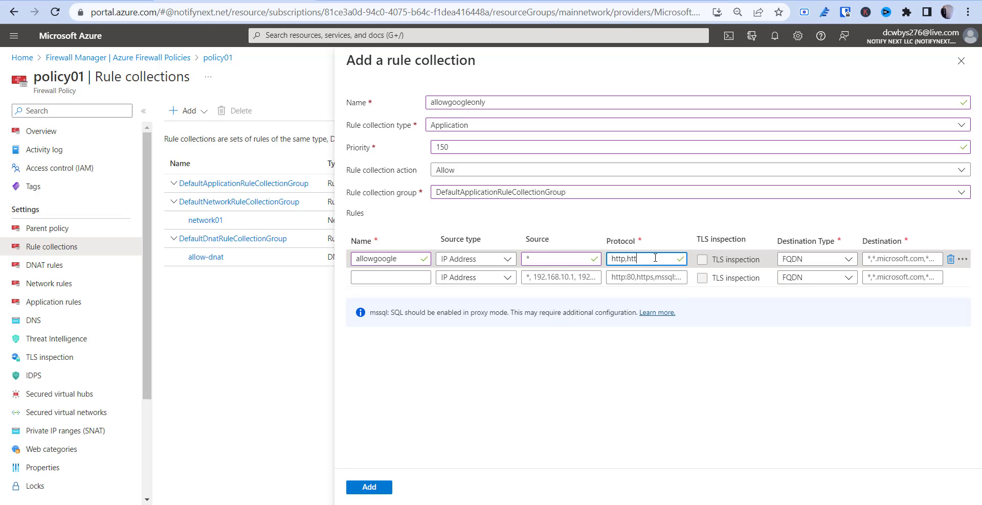
left_click(902, 259)
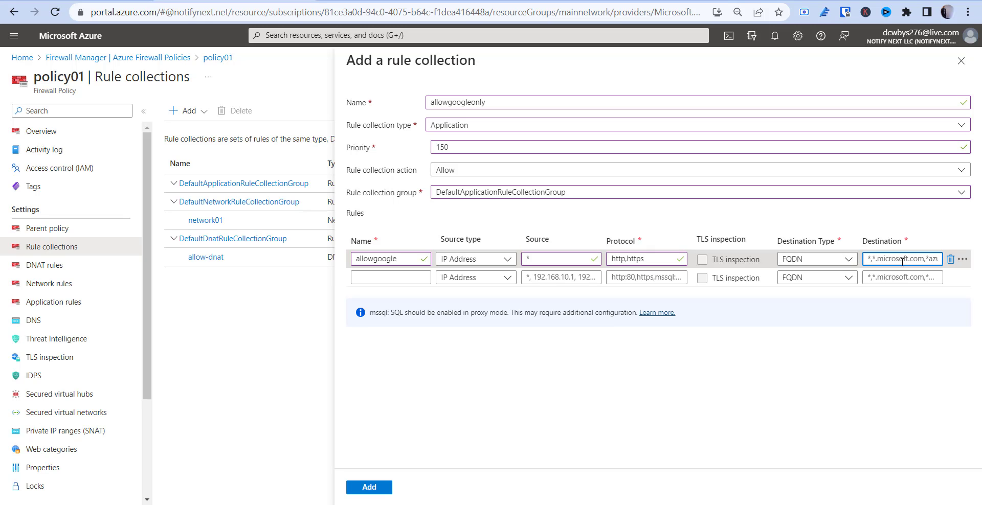
type("*.google.com")
left_click(850, 343)
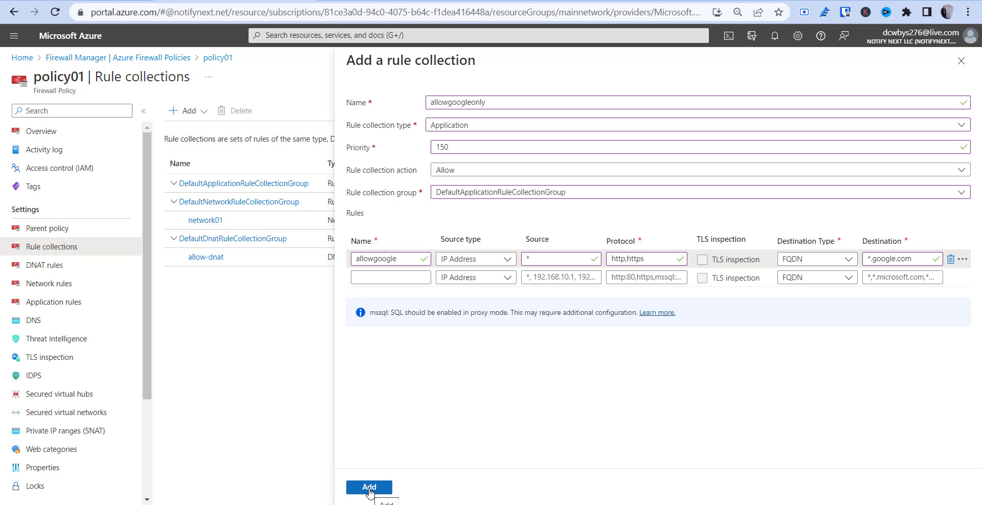
left_click(369, 488)
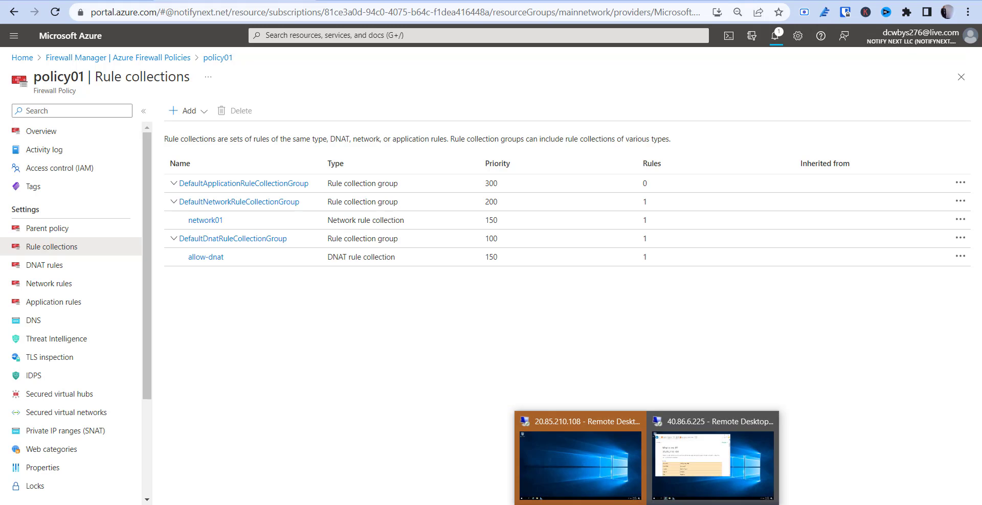
In the 40.86.6.225 Remote Desktop session, reload the What Is My IP page and test cnn.com in a new tab, closing the browser when done.
left_click(695, 464)
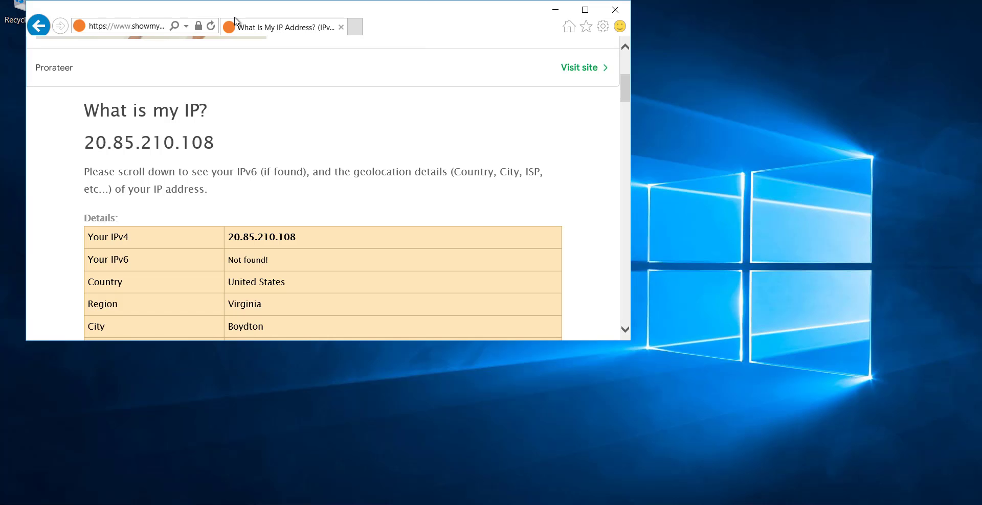
left_click(212, 27)
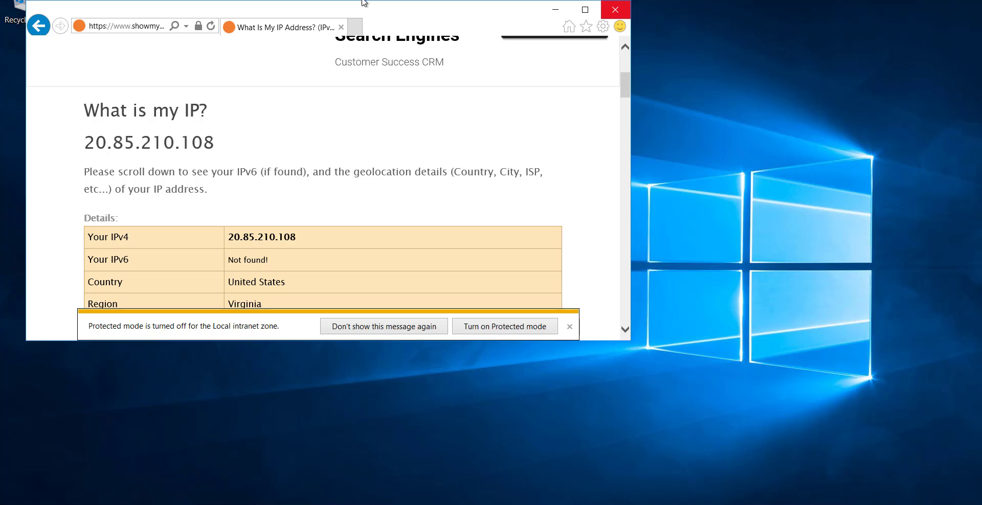
left_click(356, 26)
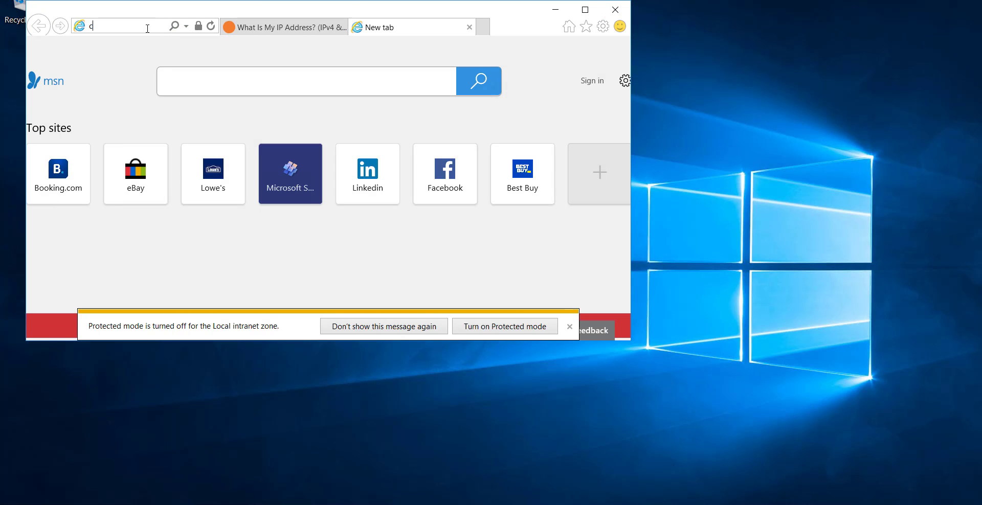
type("cnn.com")
key("Return")
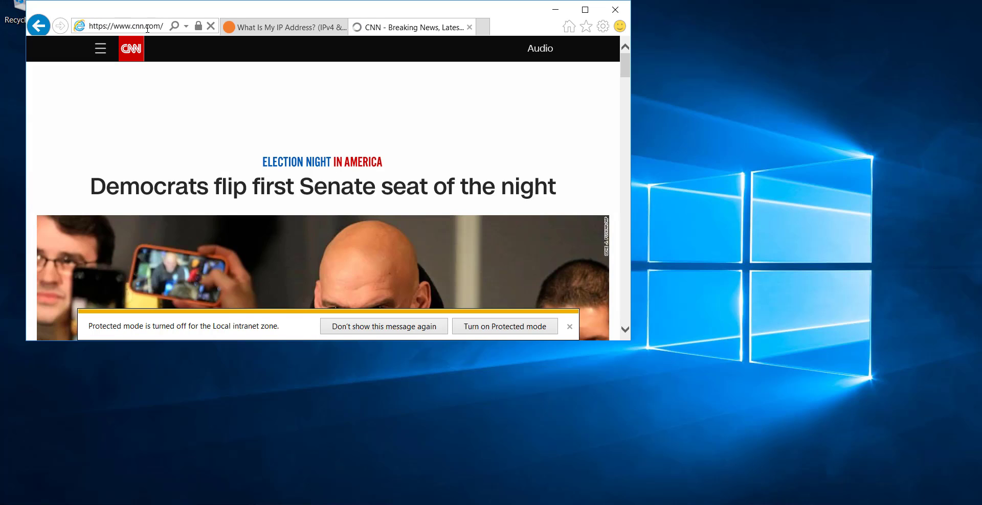
left_click(617, 9)
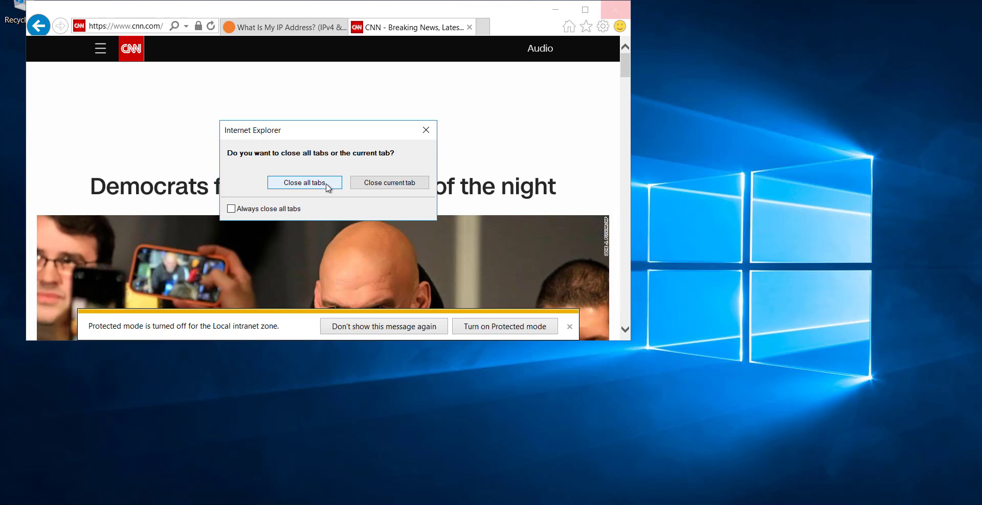
left_click(328, 185)
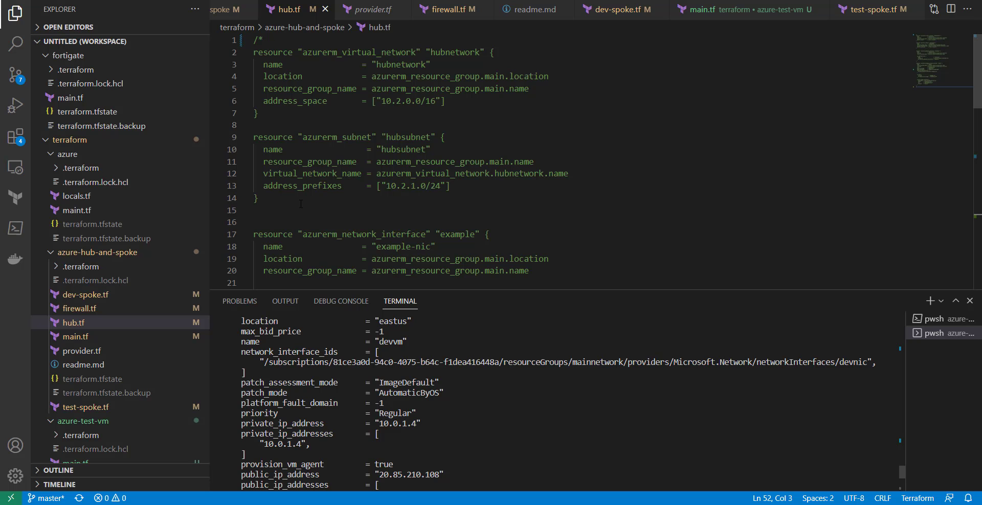
Switch to Visual Studio Code and comment out the azurerm_public_ip devpip resource block in dev-spoke.tf.
left_click(93, 310)
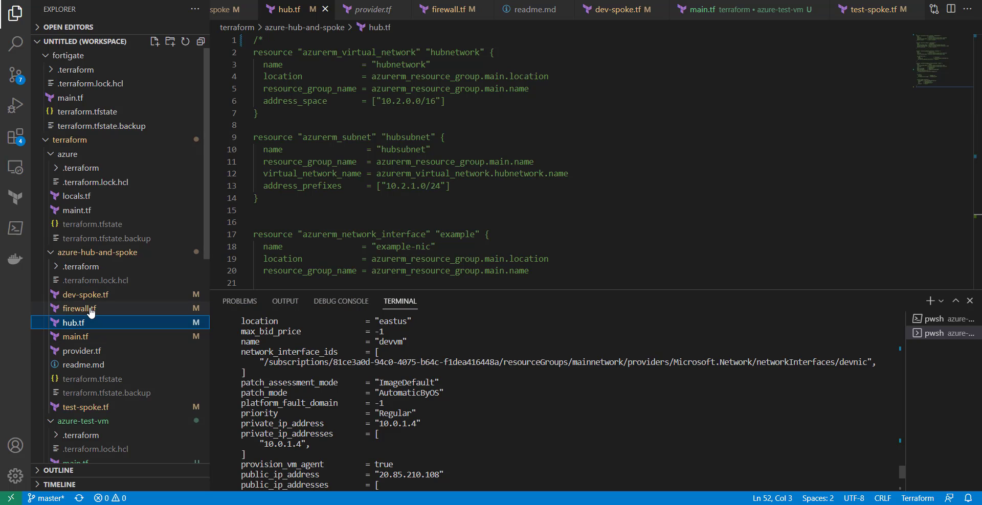
left_click(95, 324)
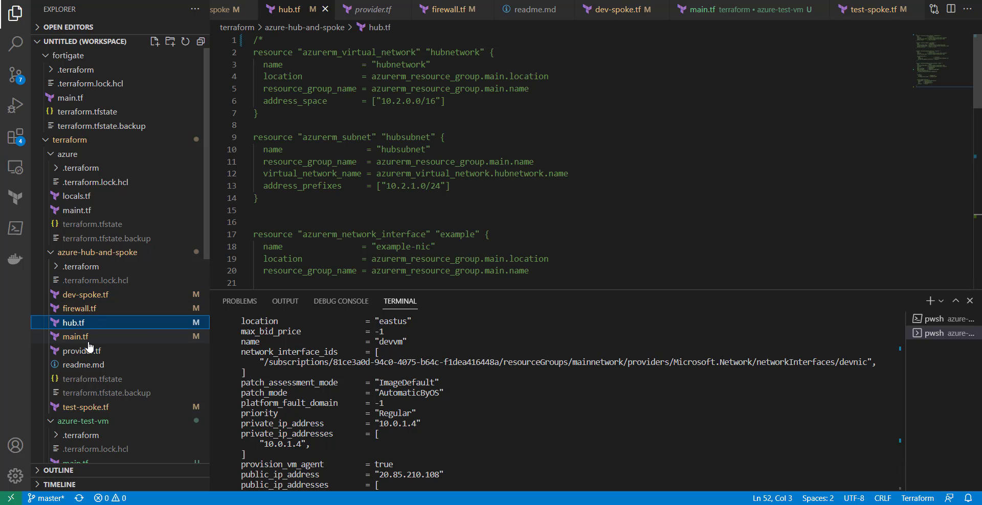
left_click(87, 338)
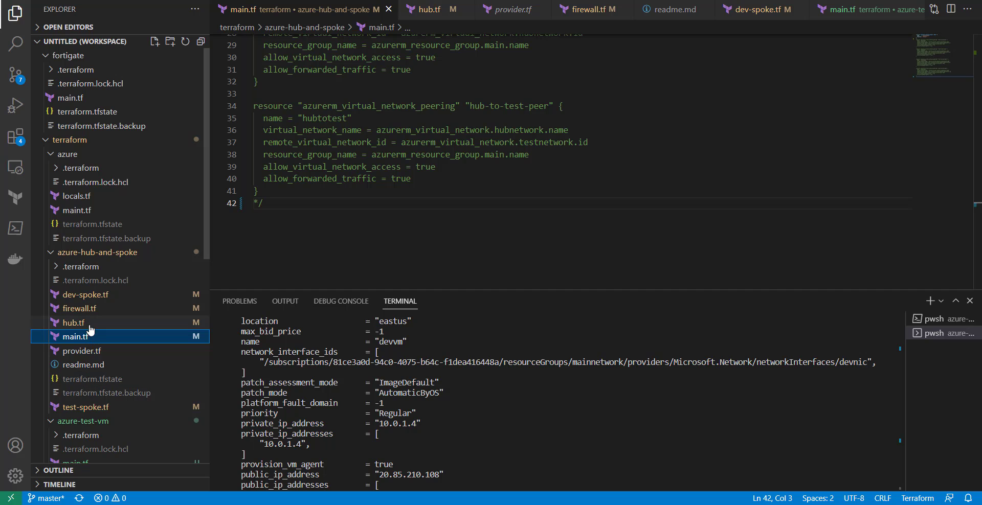
left_click(96, 296)
scroll(317, 174, "up", 3)
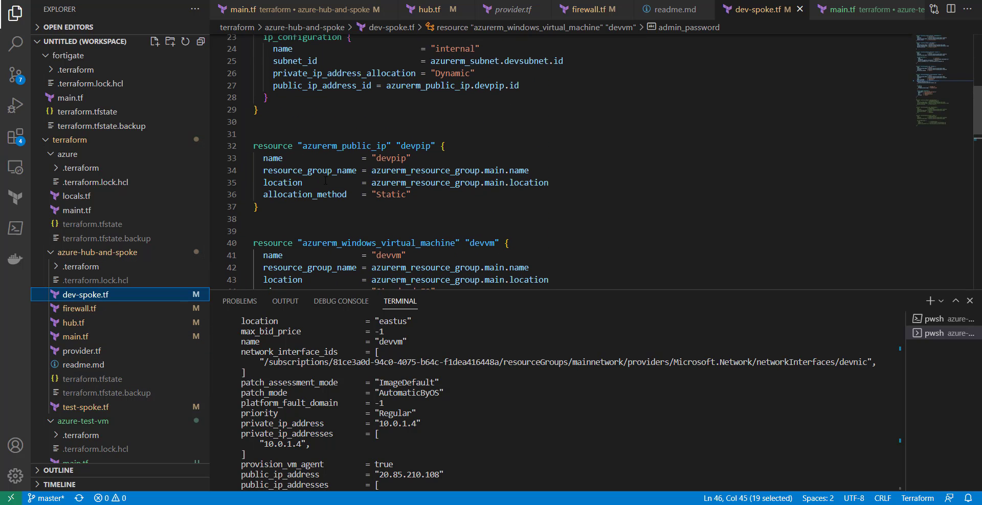
left_click(294, 152)
type("/")
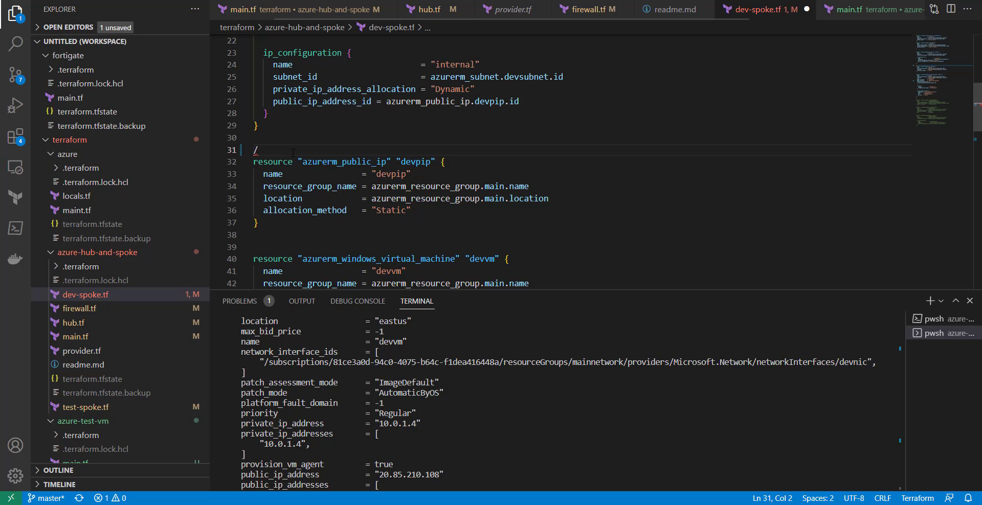
type("*")
left_click(278, 224)
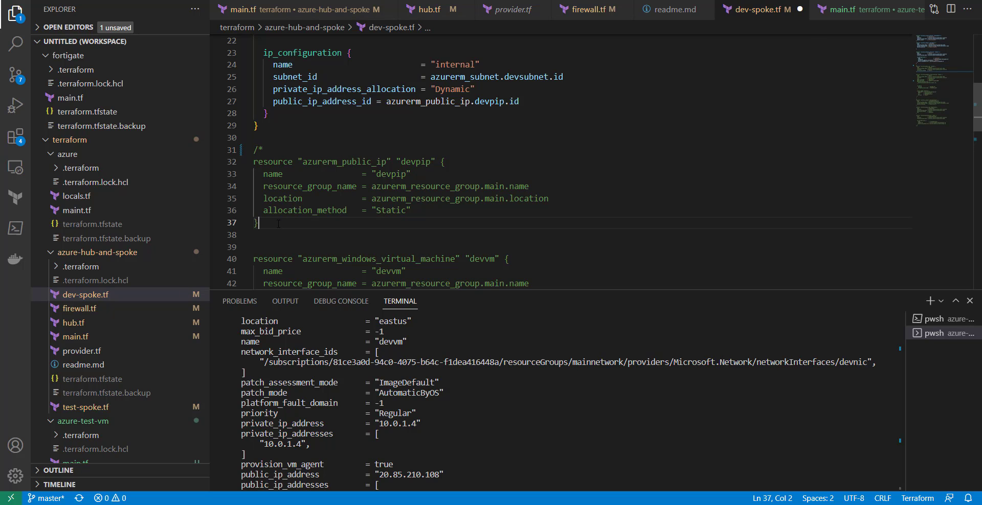
type("*/")
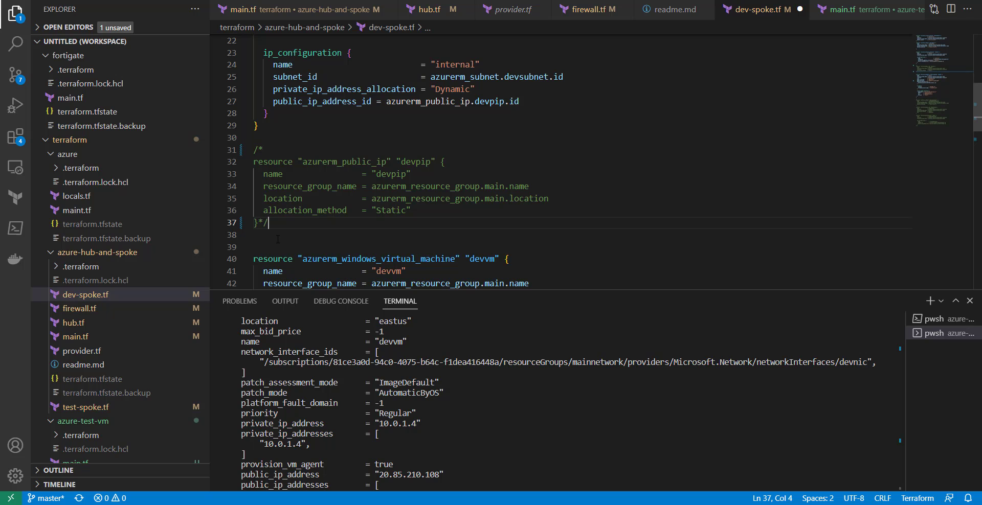
Comment out the public_ip_address_id line in devnic's ip_configuration block and save dev-spoke.tf.
scroll(339, 220, "down", 5)
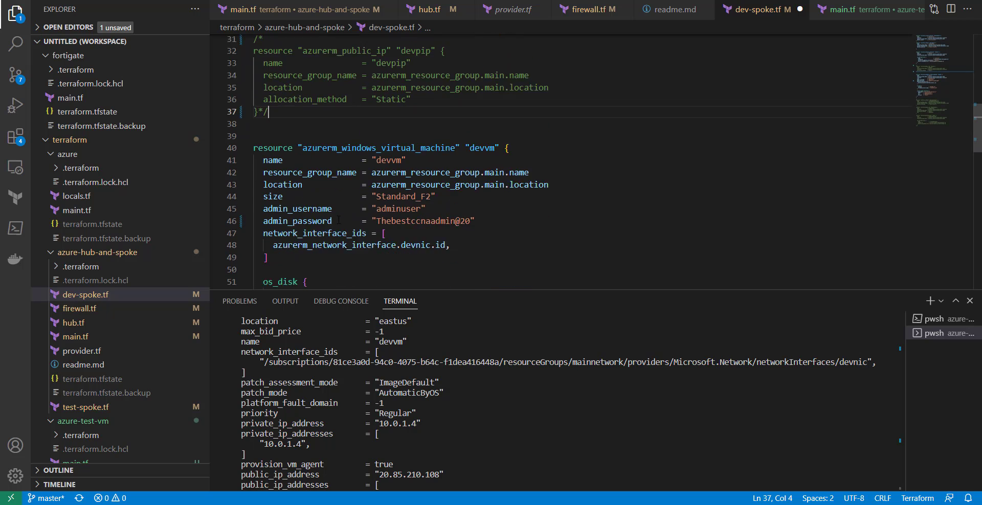
scroll(339, 220, "down", 1)
scroll(338, 220, "up", 2)
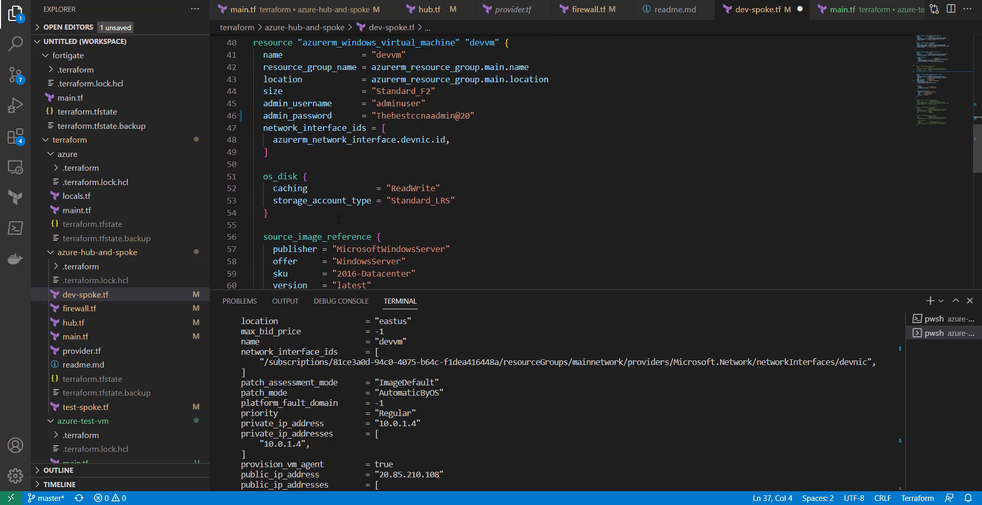
scroll(338, 220, "up", 7)
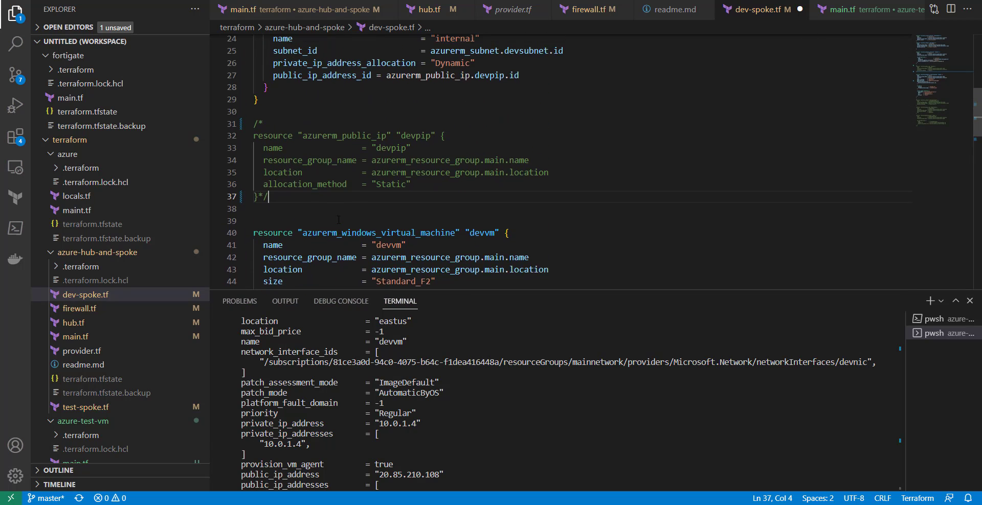
scroll(339, 220, "up", 1)
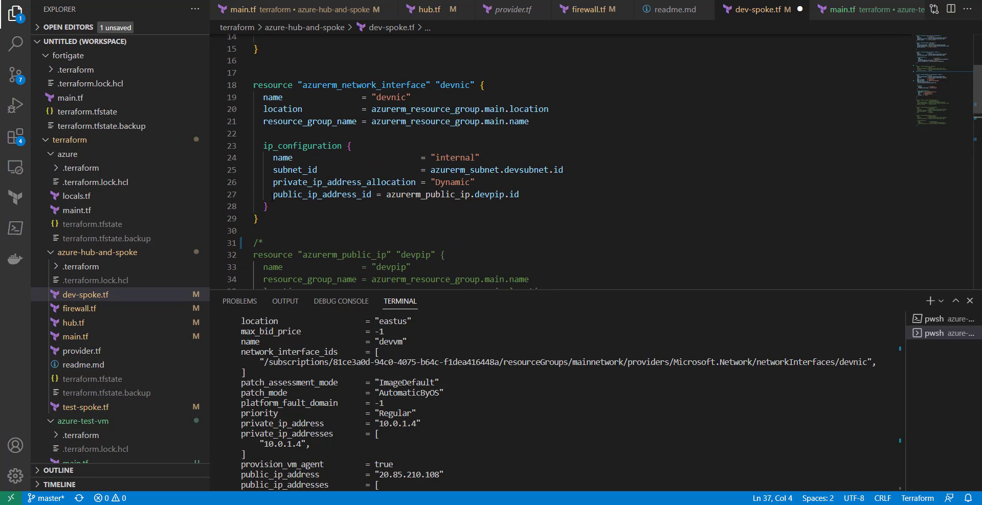
left_click_drag(272, 196, 504, 196)
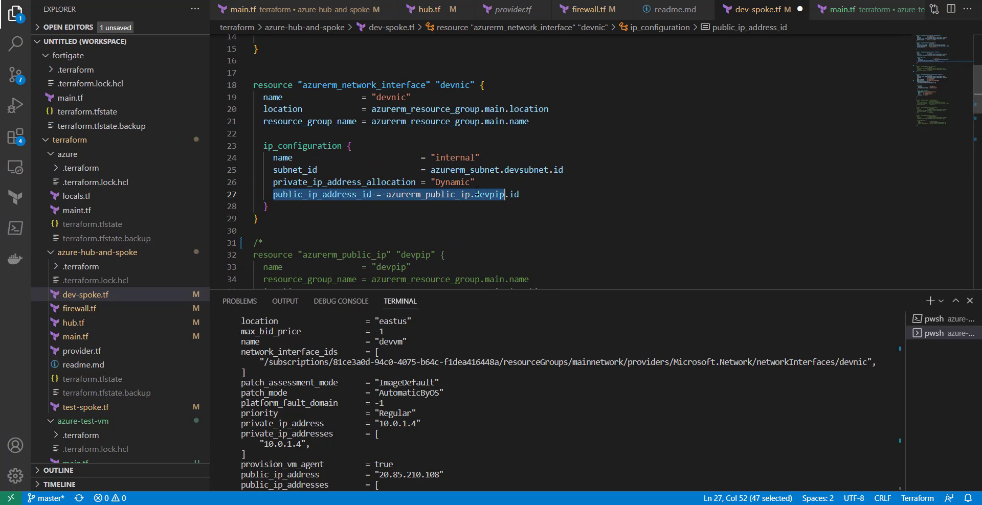
left_click(268, 195)
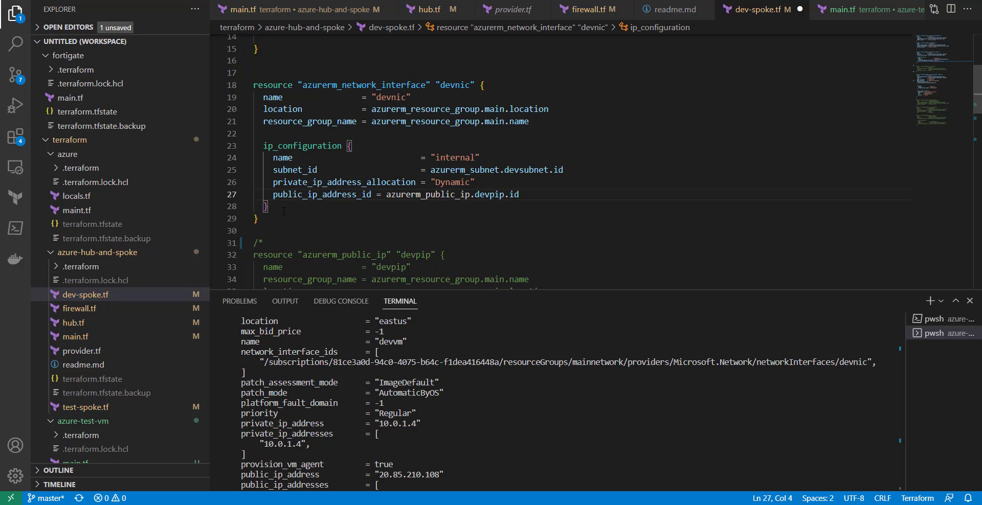
type("/*")
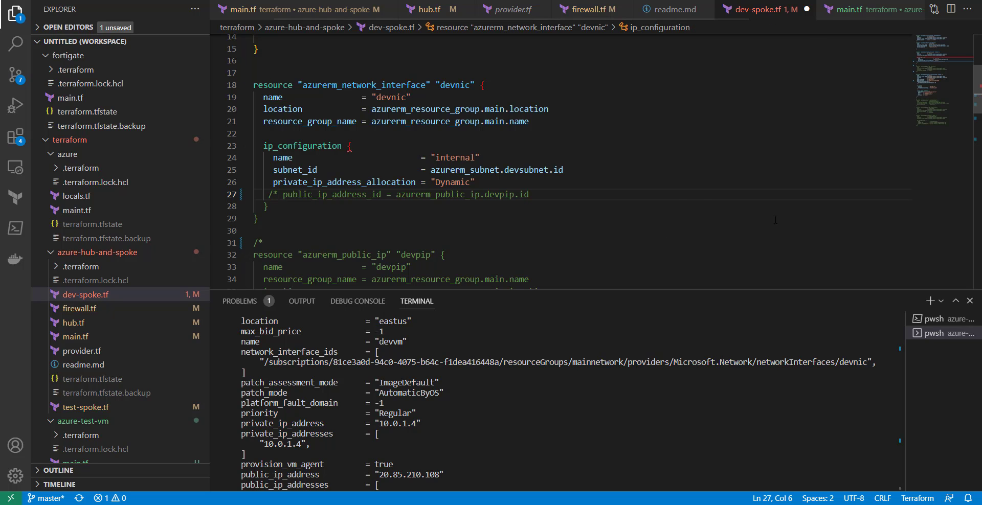
left_click(624, 198)
type("*")
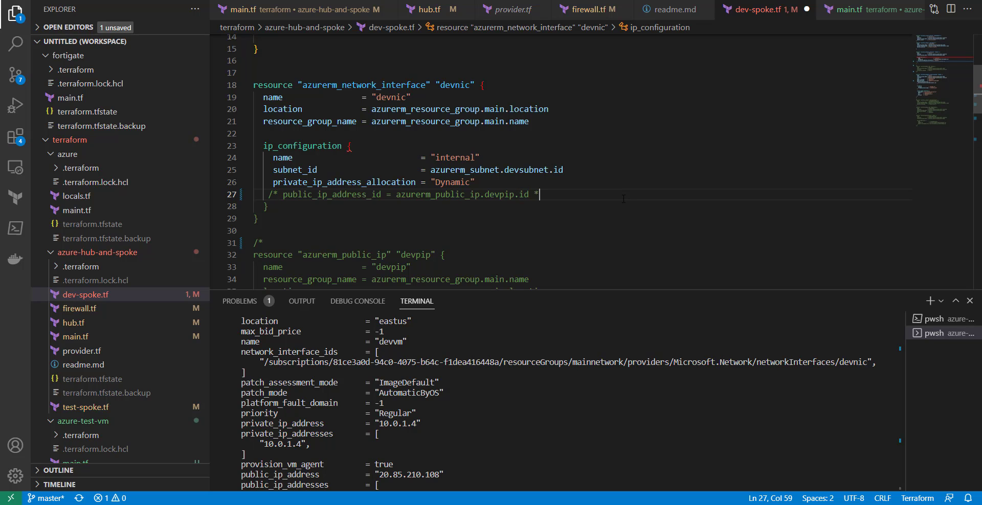
type("/")
key("ctrl+s")
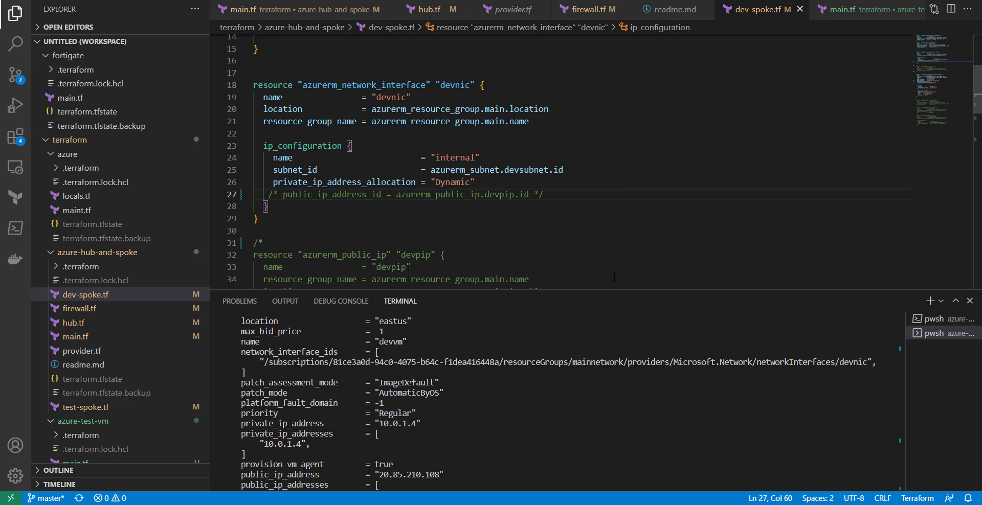
Run terraform apply -auto-approve in the azure-hub-and-spoke terminal.
left_click(542, 445)
key("Up")
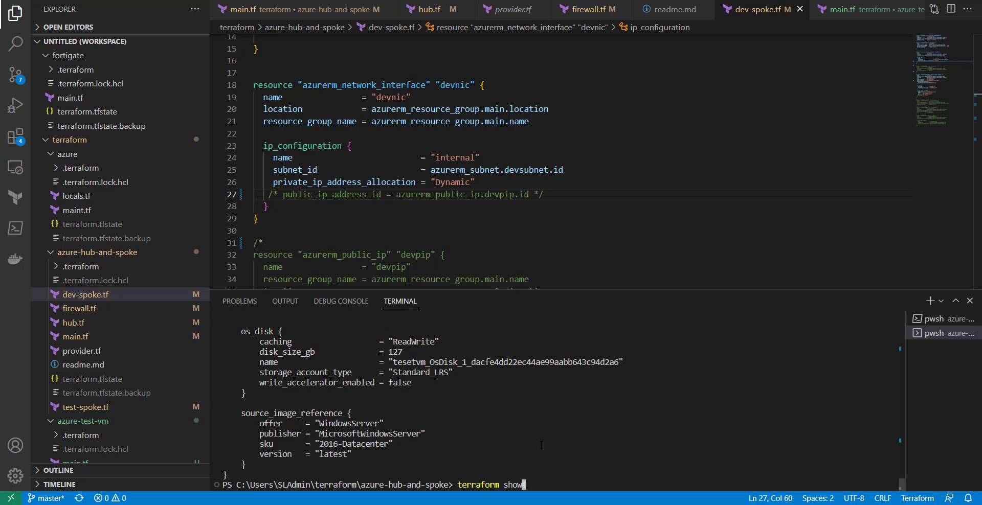
key("Up")
key("Return")
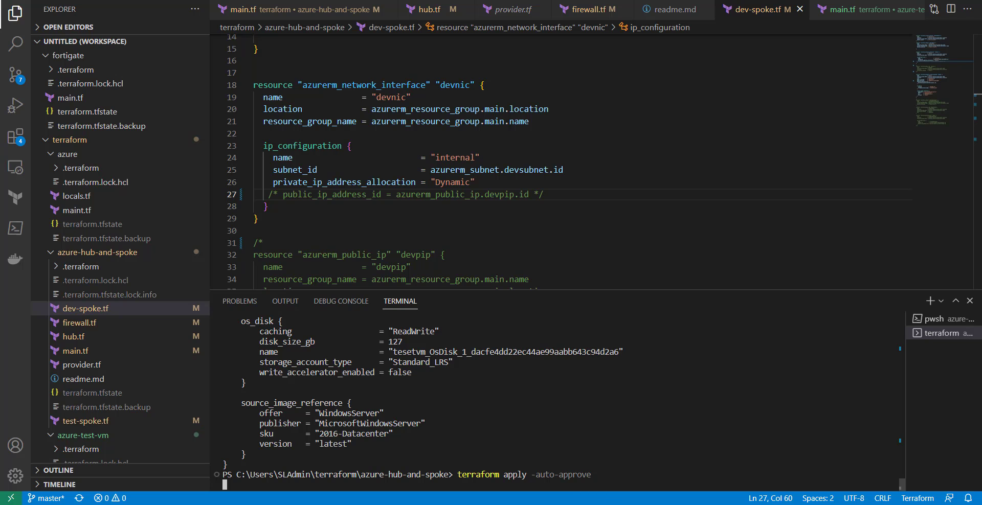
In the Azure portal, check the IP configuration and public IP of devnic on devvm's Networking page.
mouse_move(669, 468)
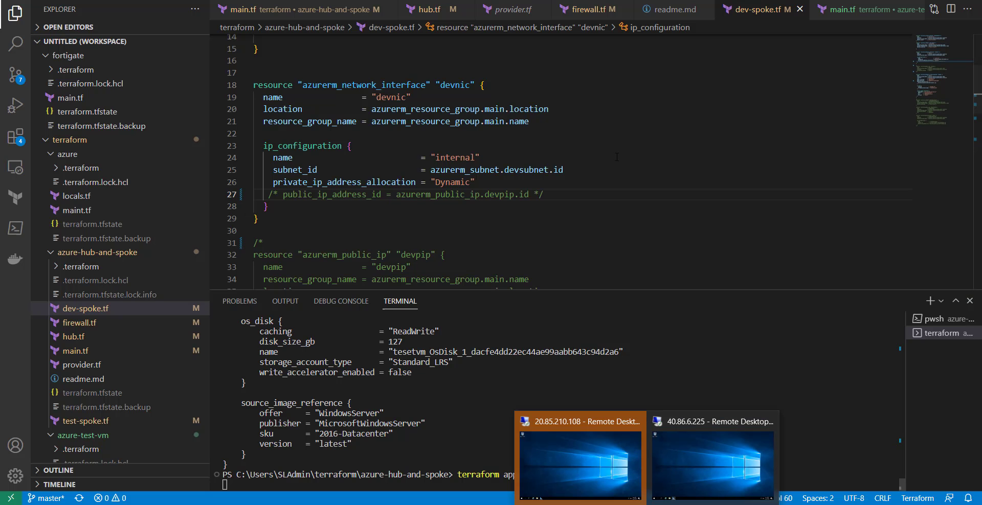
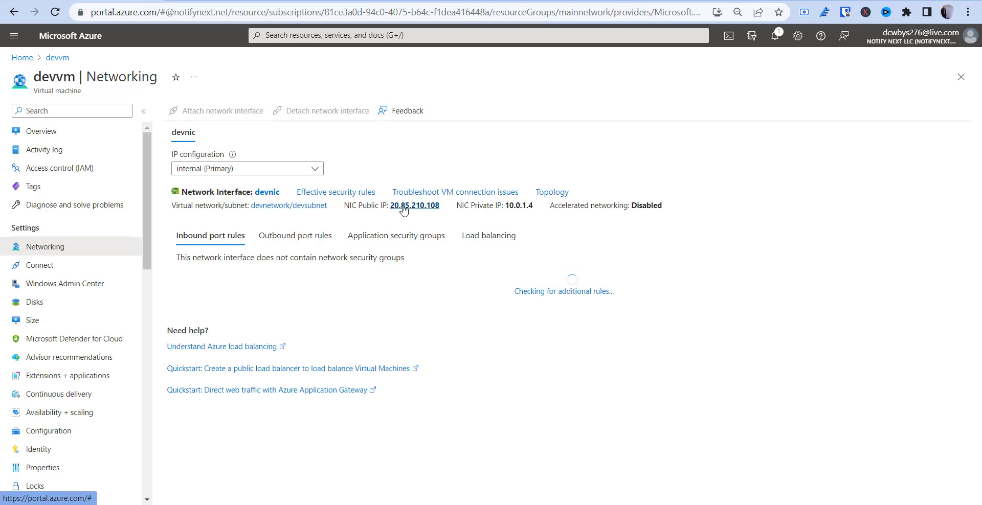
left_click(272, 169)
left_click(272, 207)
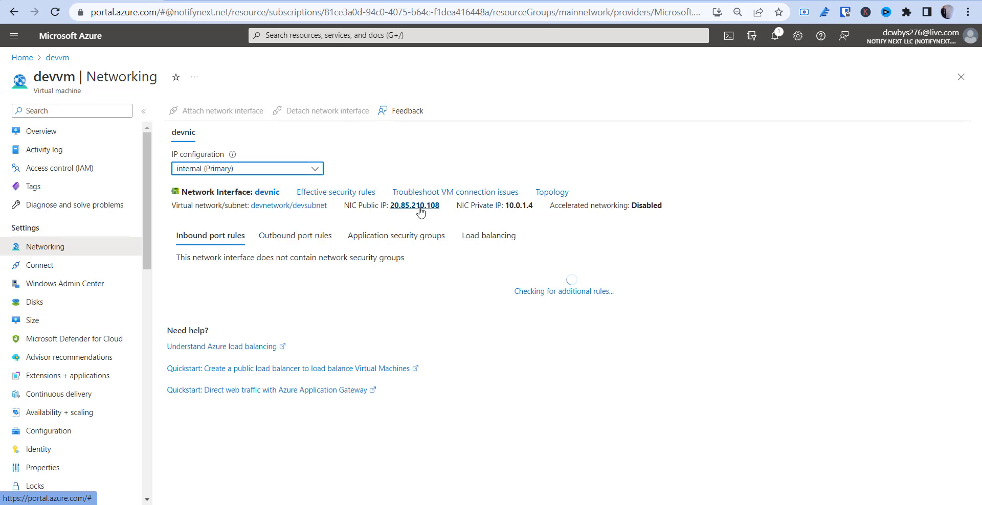
left_click(415, 206)
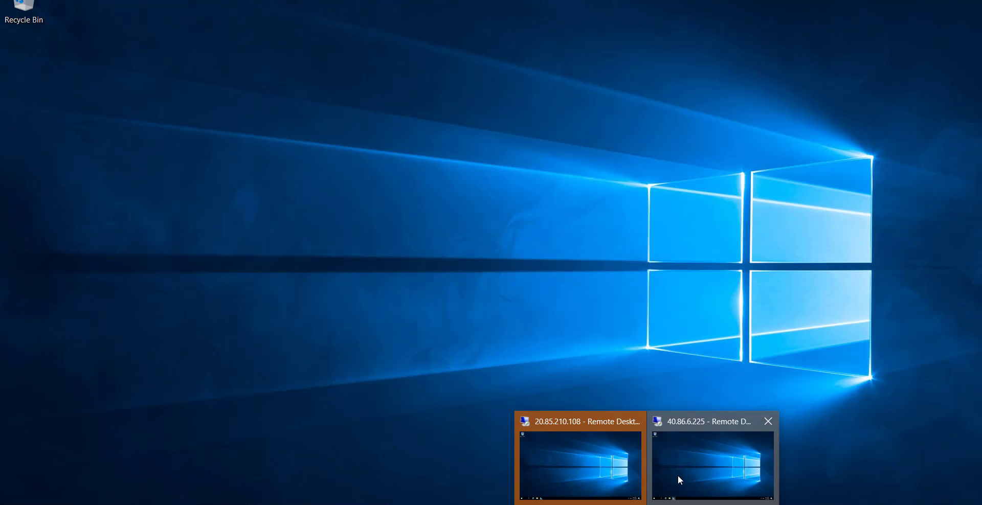
Switch to the Azure portal, refresh devvm's Networking page and check devnic's NIC Public IP.
left_click(678, 475)
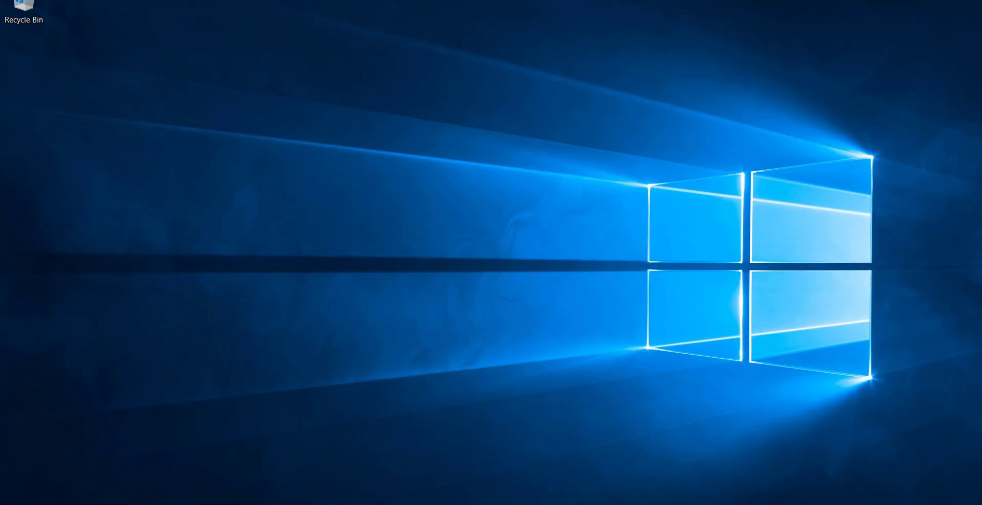
left_click_drag(498, 0, 501, 272)
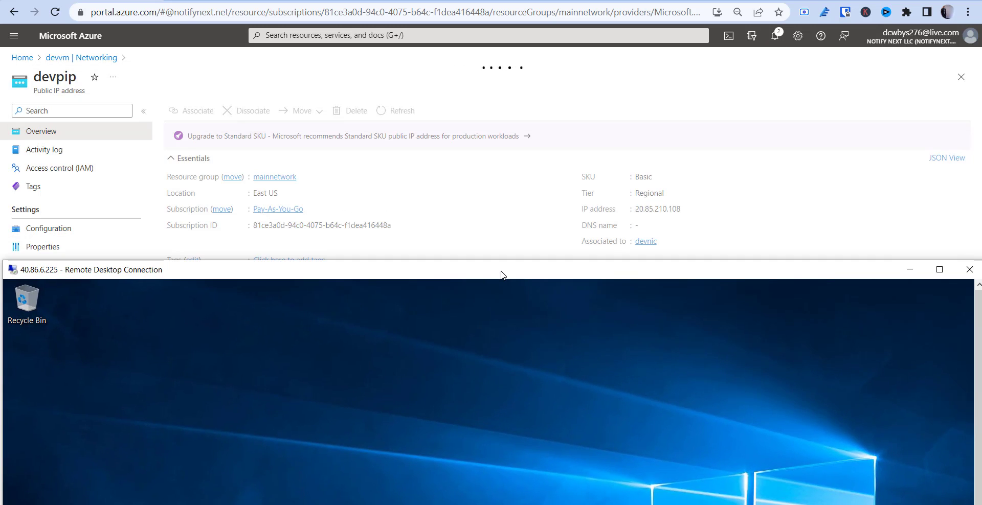
left_click(96, 58)
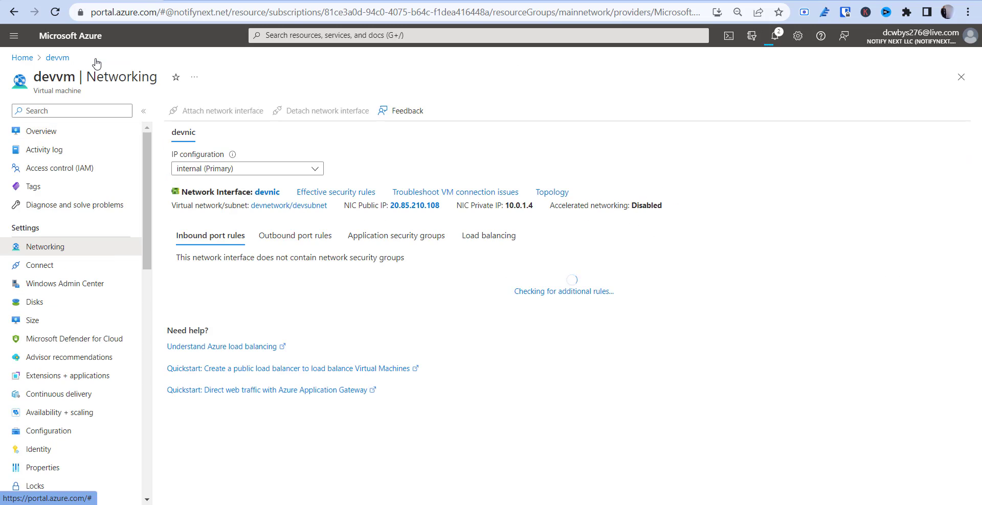
left_click(55, 11)
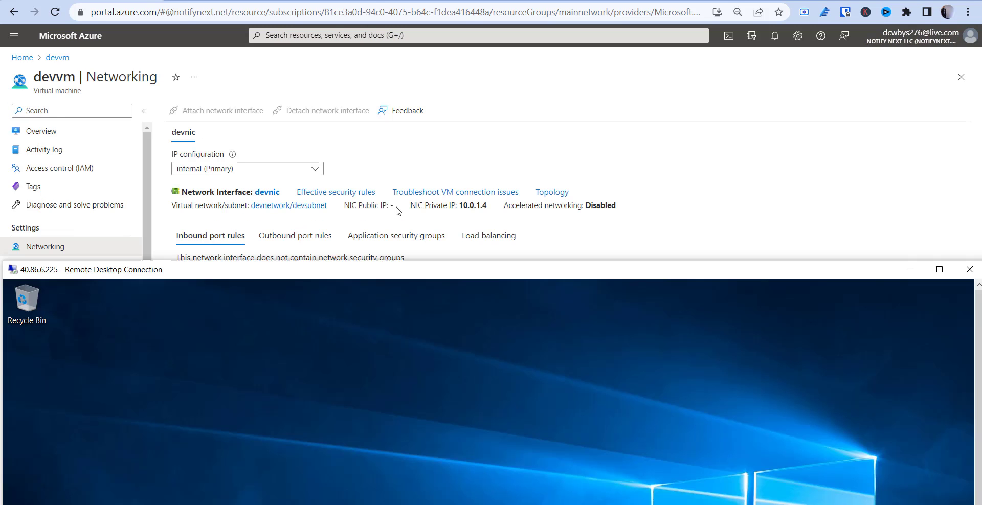
In the 40.86.6.225 remote desktop session, load google.com in Internet Explorer and refresh the page.
double_click(469, 270)
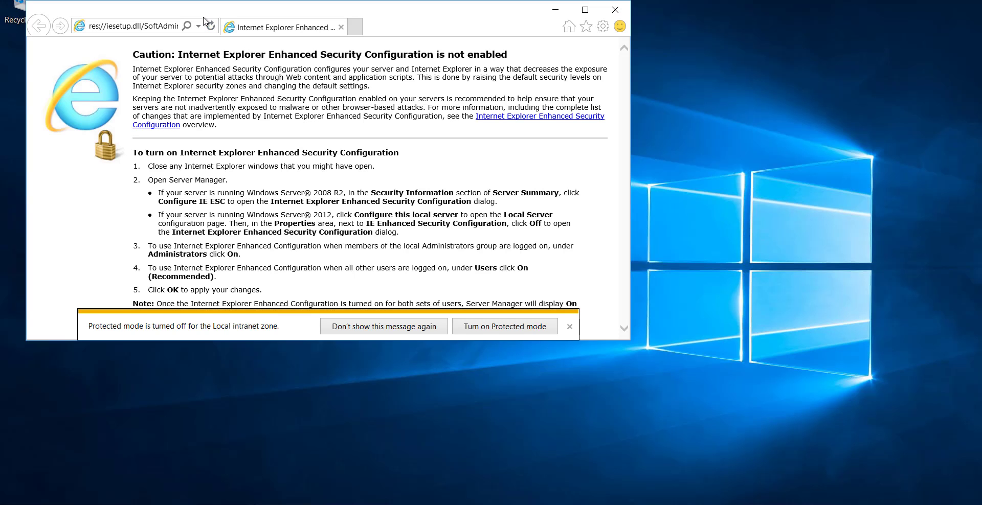
left_click(174, 53)
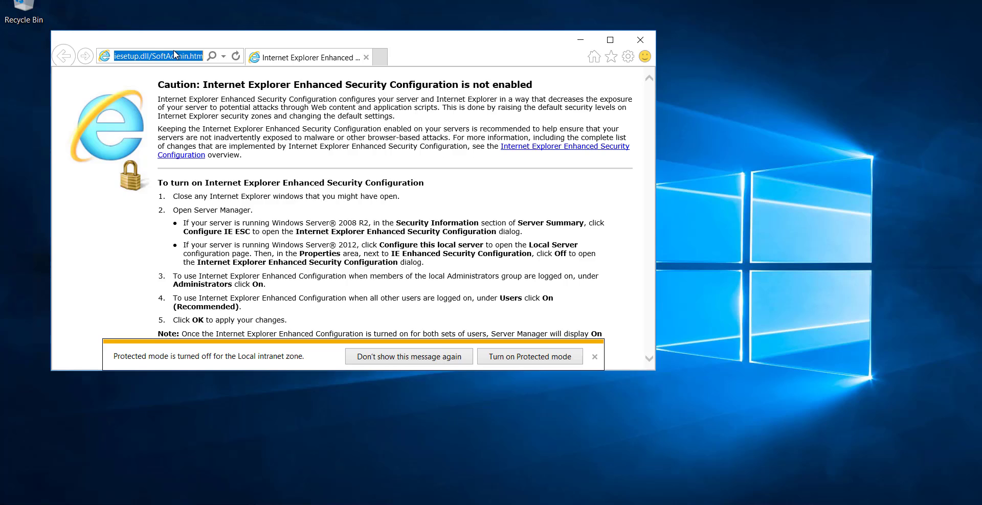
type("google.com")
key("Return")
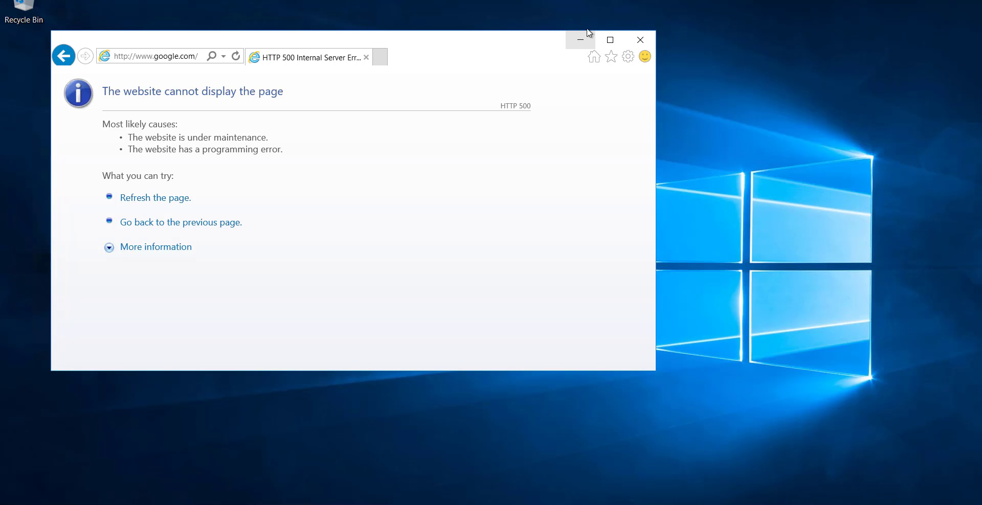
left_click(237, 57)
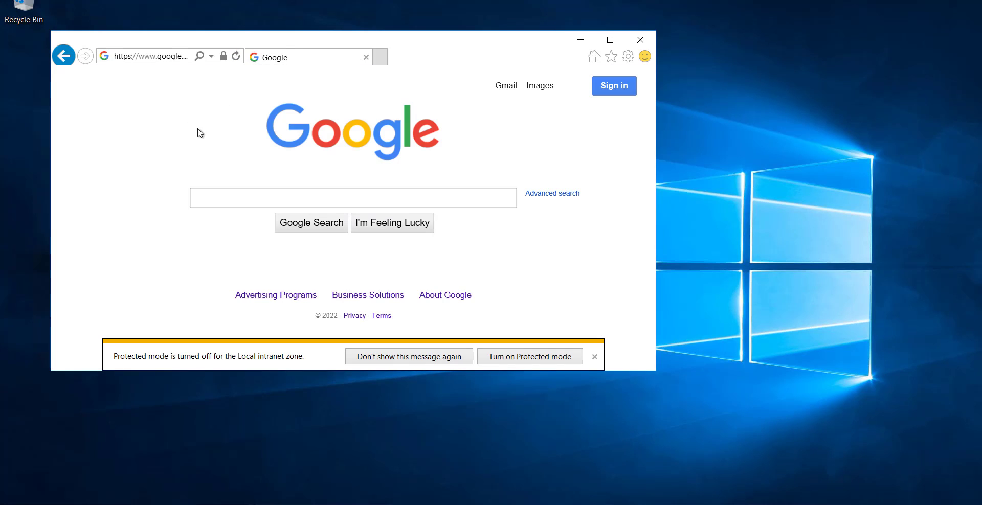
Search Google for "what is my ip" in the remote session's browser.
left_click(244, 197)
type("w")
key("BackSpace")
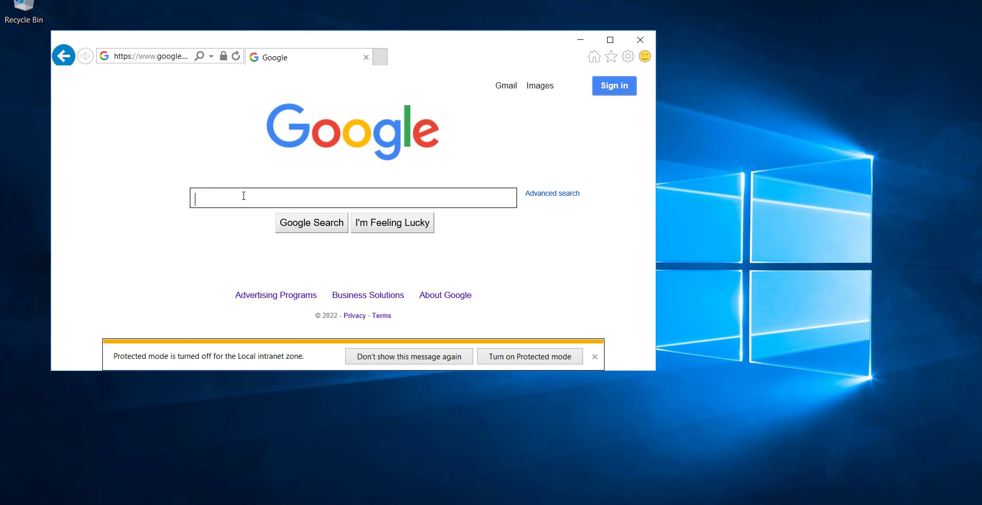
type("what is ")
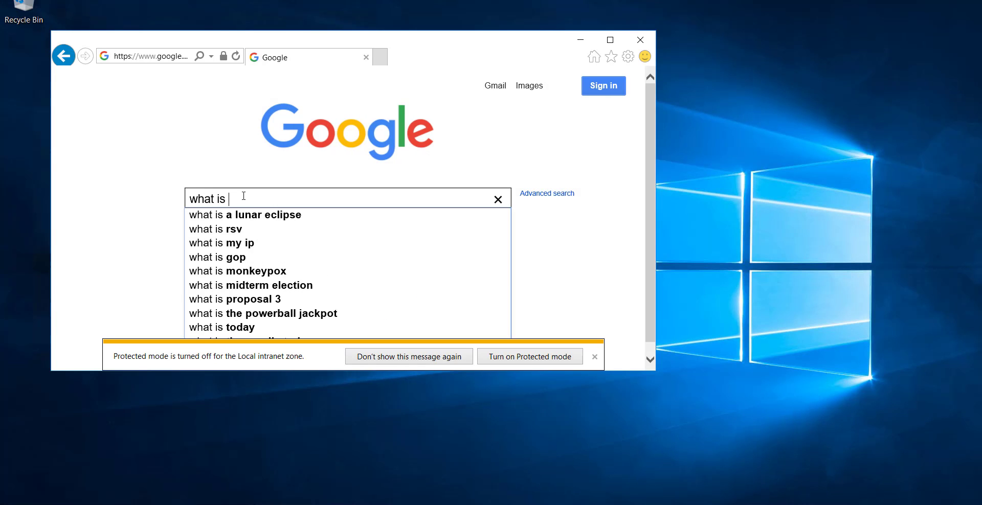
type("my ip")
key("Return")
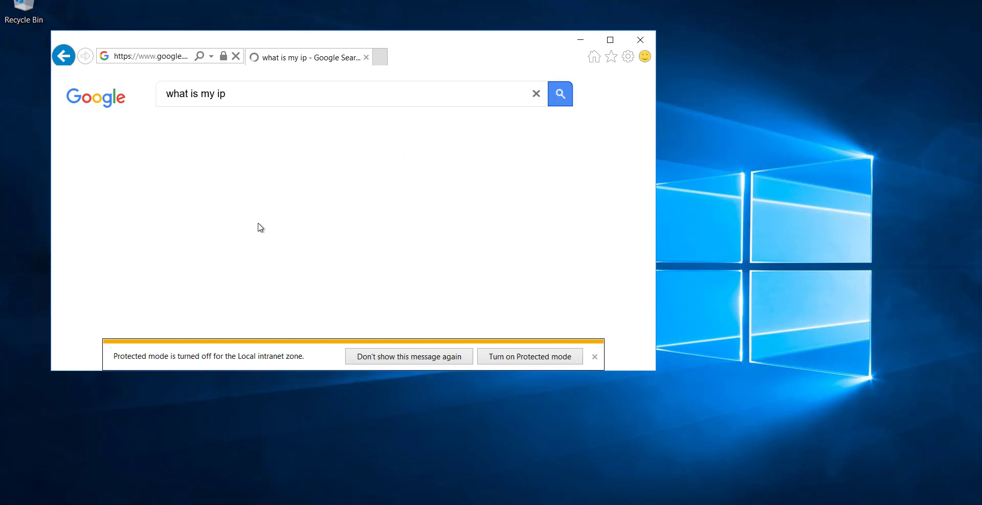
Try opening the showmyip.com result from the search results, and go back from it.
scroll(259, 224, "down", 10)
scroll(259, 224, "down", 5)
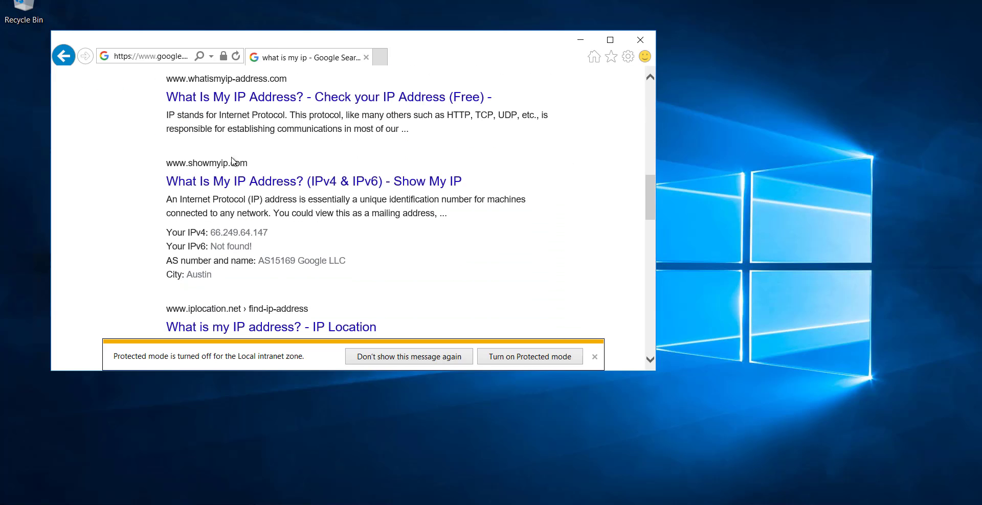
left_click(230, 181)
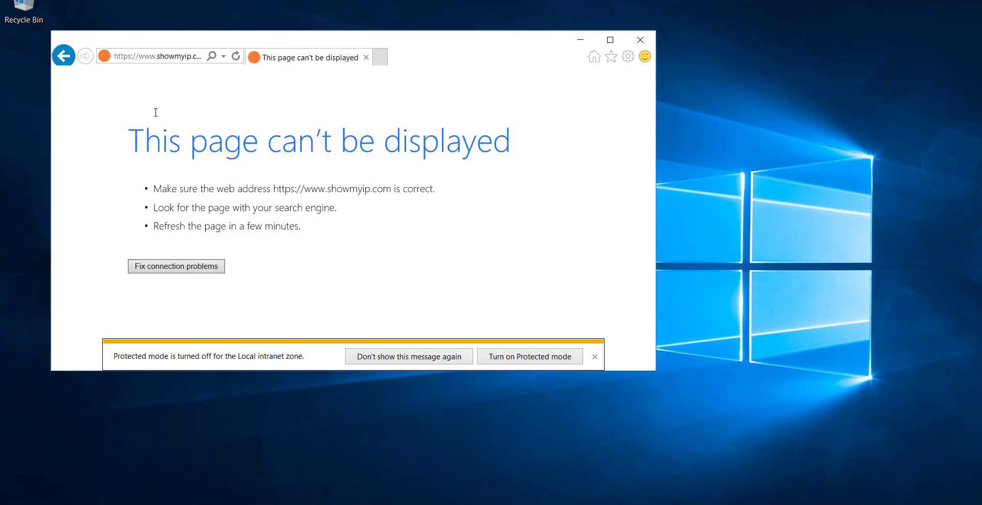
left_click(60, 49)
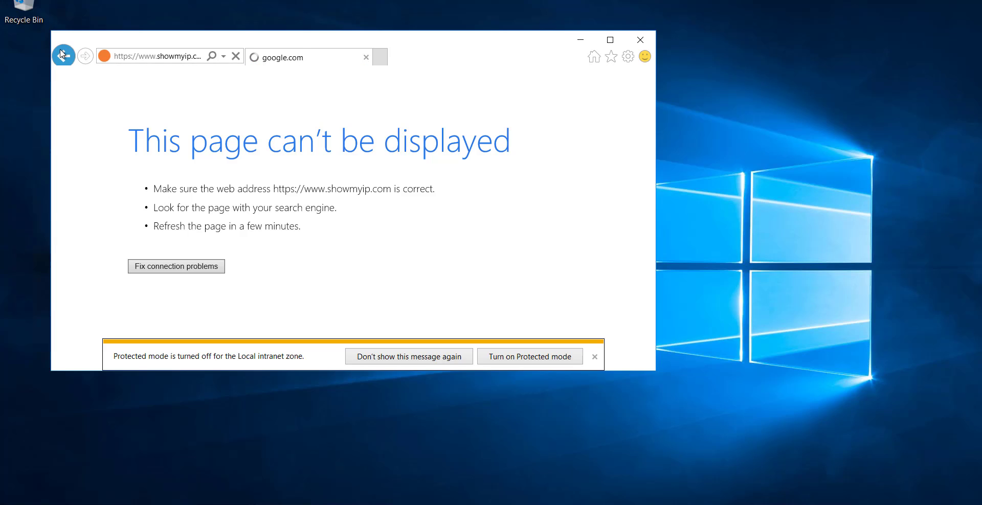
Load Google again in the remote browser and try browsing to cnn.com.
left_click(153, 58)
type("google")
key("Return")
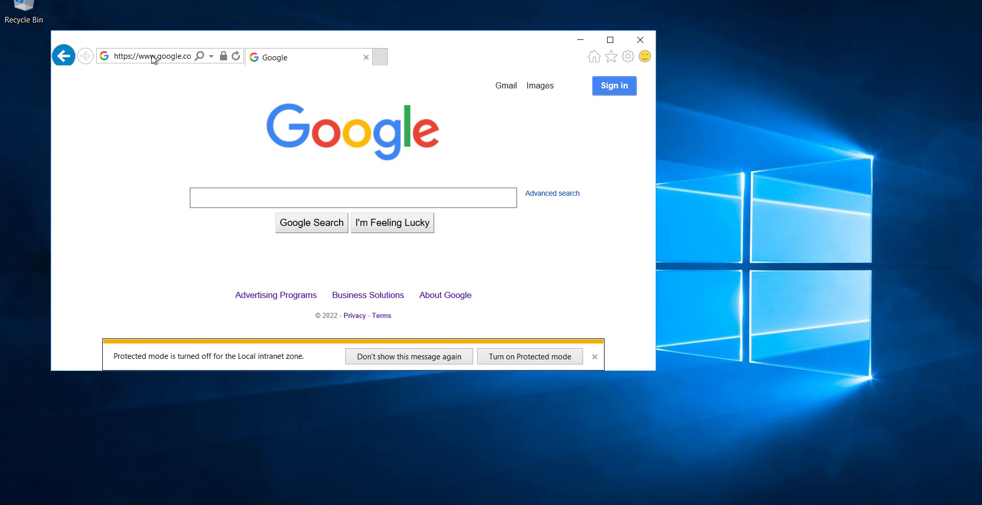
left_click(154, 58)
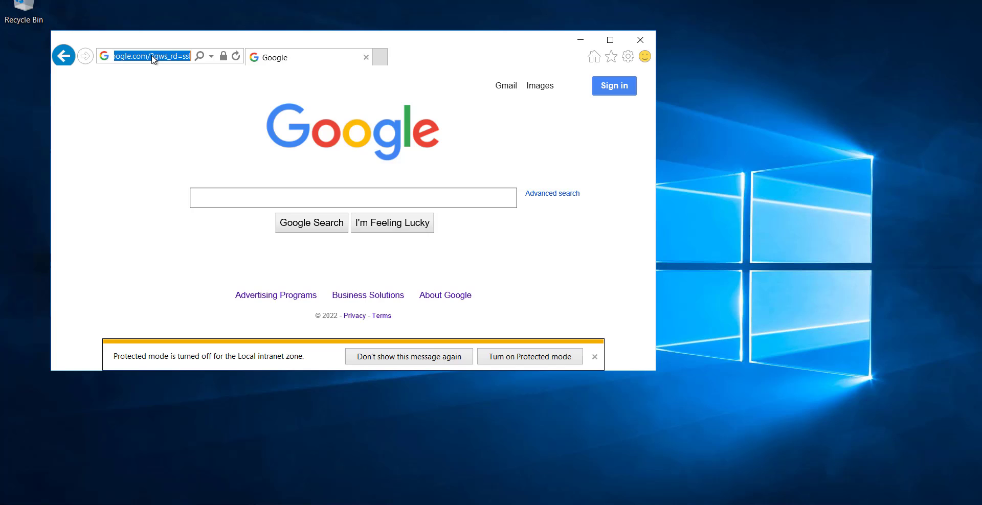
type("cnn.com/")
key("Return")
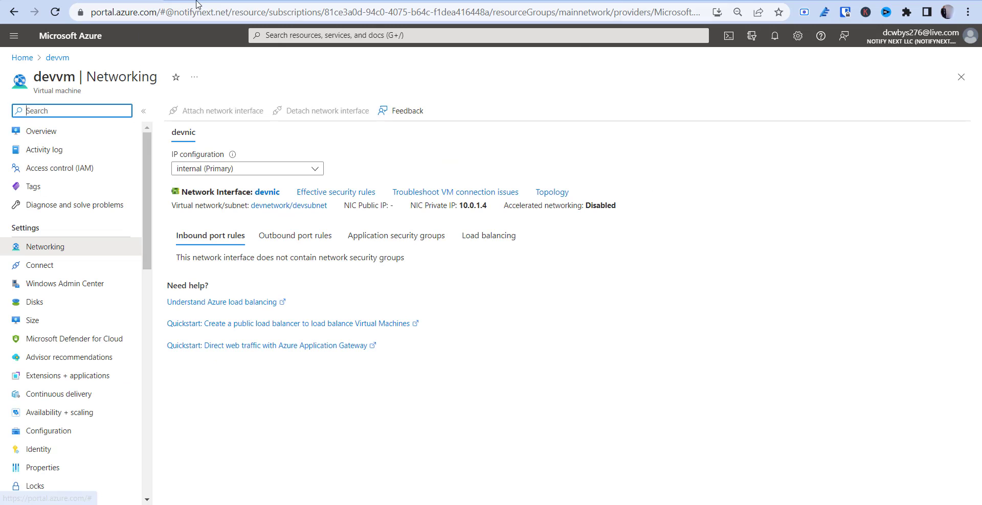
Switch to the Azure portal and open policy01's rule collections through Firewall Manager's Azure Firewall Policies.
left_click(13, 12)
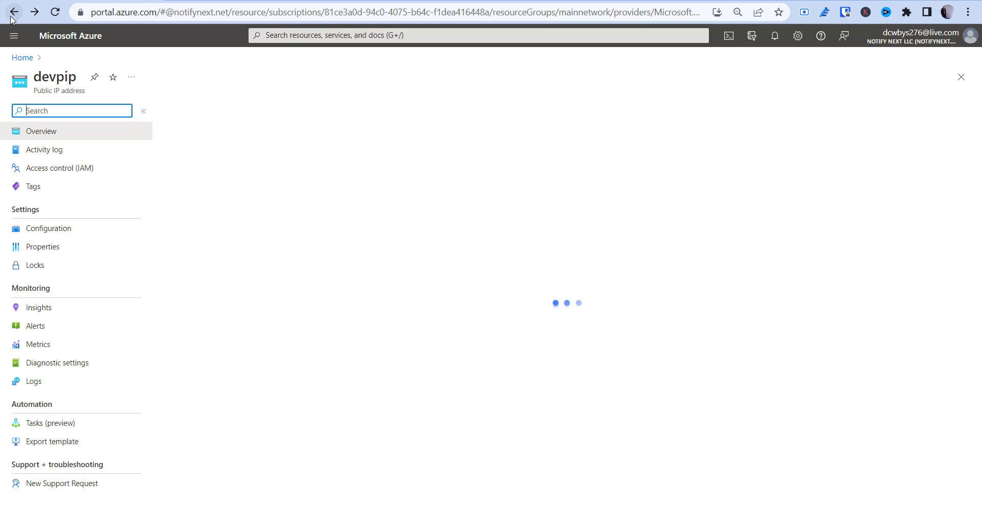
left_click(11, 18)
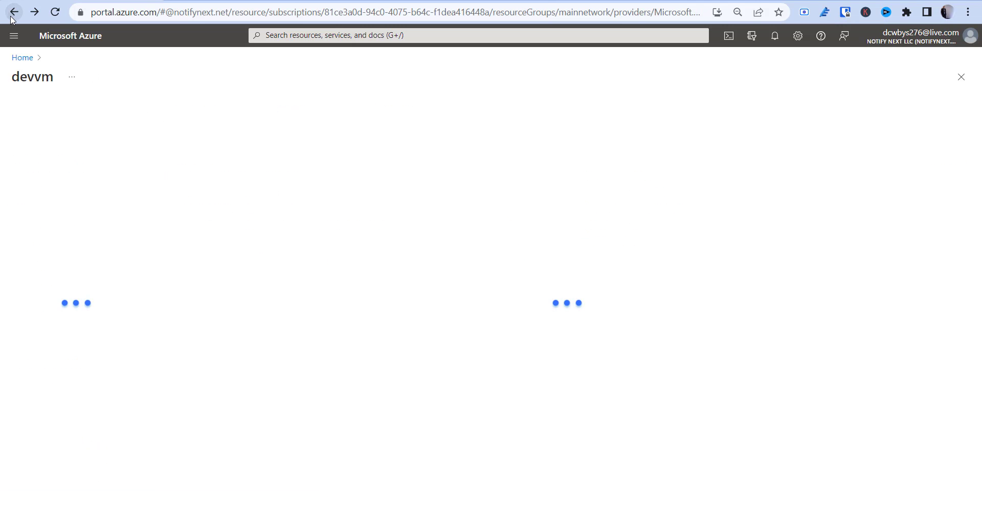
left_click(11, 17)
left_click(268, 35)
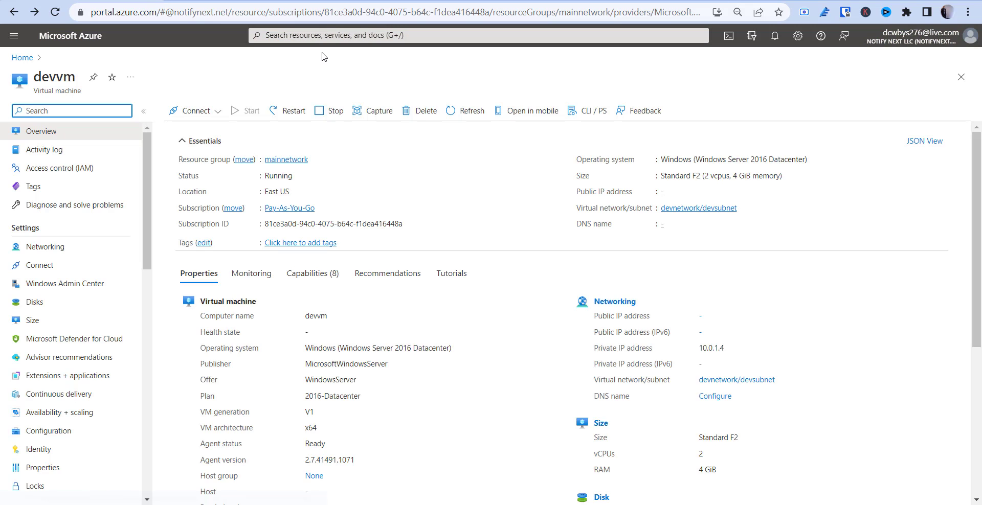
left_click(313, 36)
left_click(282, 218)
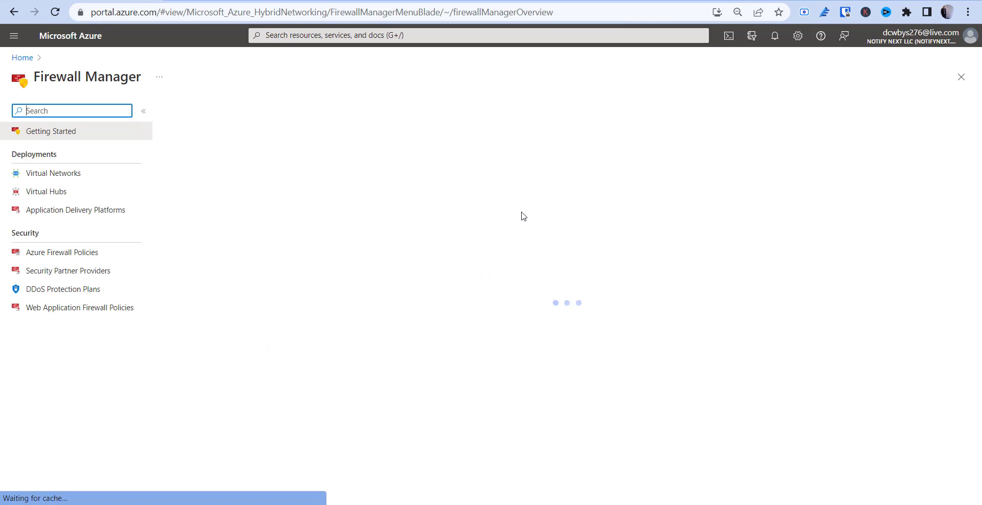
left_click(76, 254)
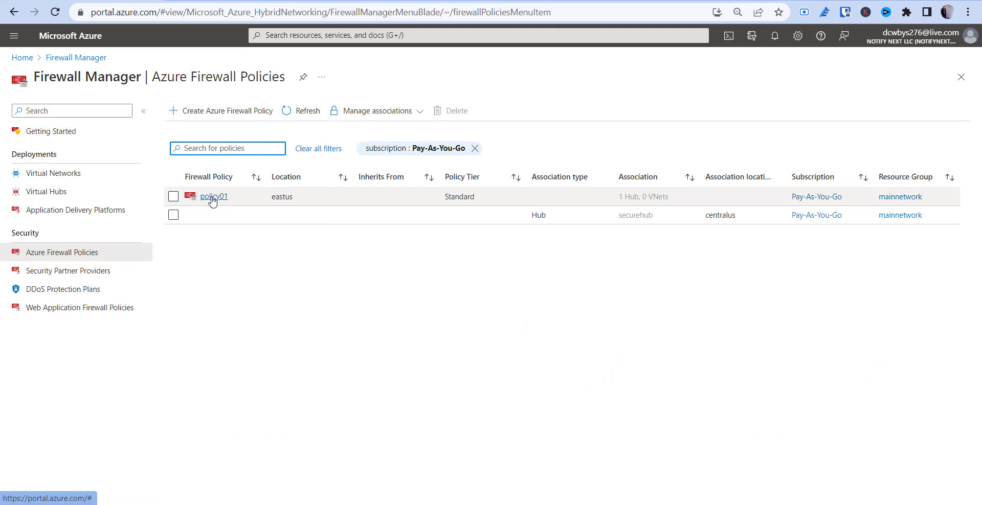
left_click(213, 198)
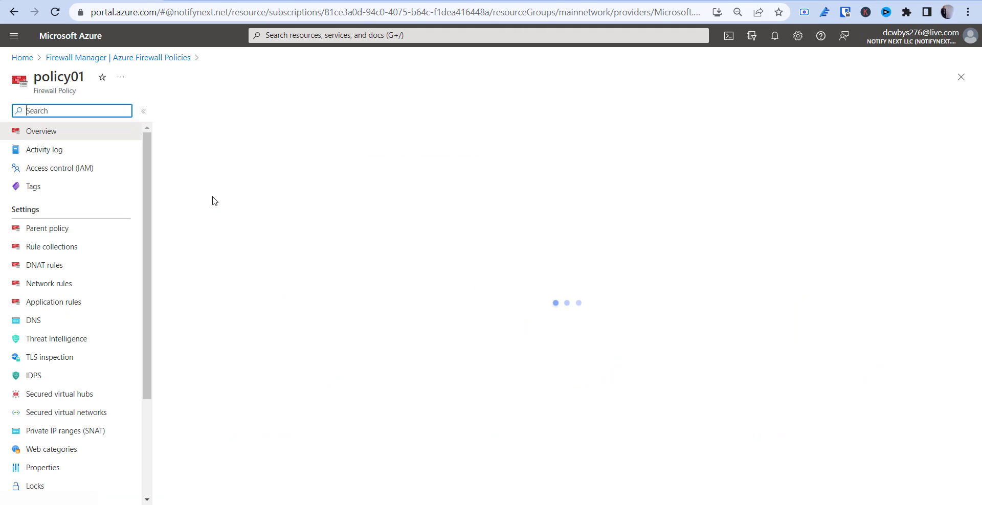
left_click(64, 251)
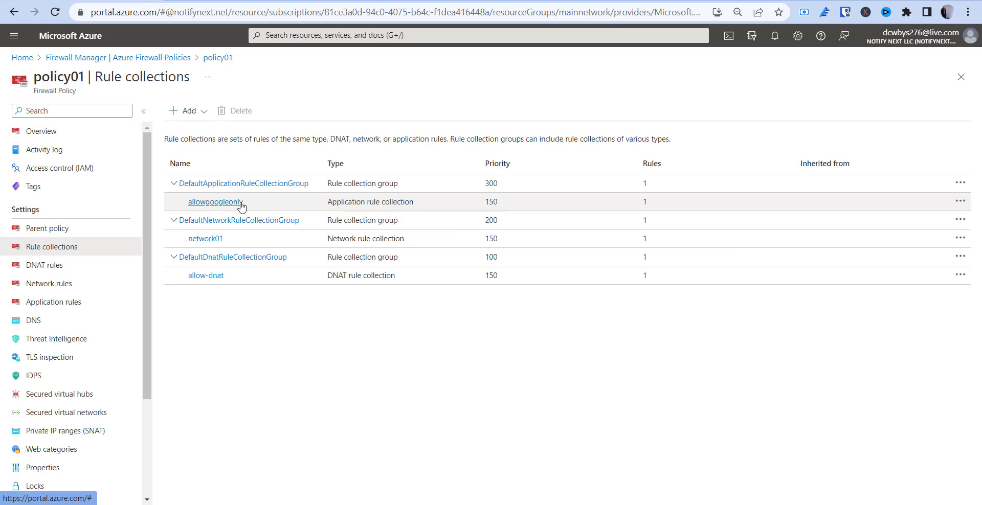
Open the allowgoogleonly application rule collection for editing and review its name.
left_click(213, 203)
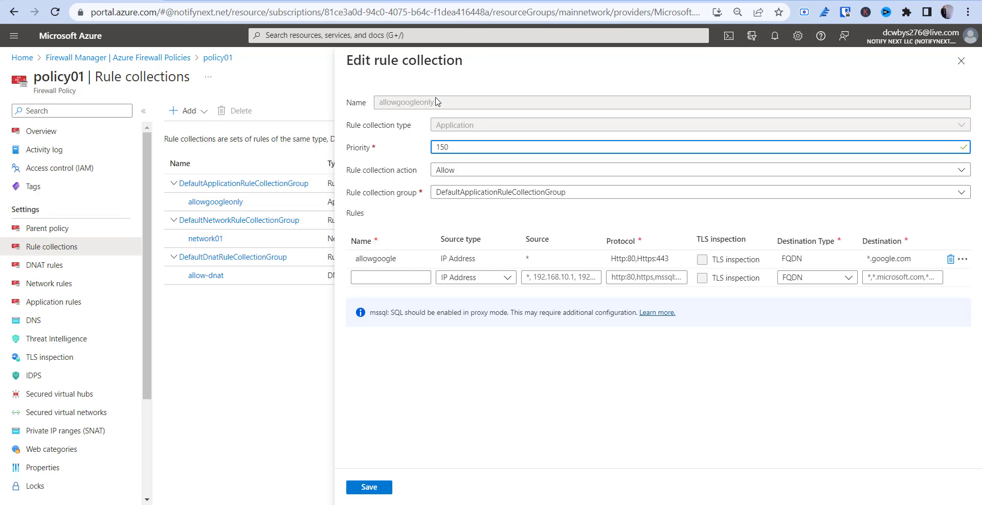
left_click_drag(435, 102, 379, 105)
left_click(457, 106)
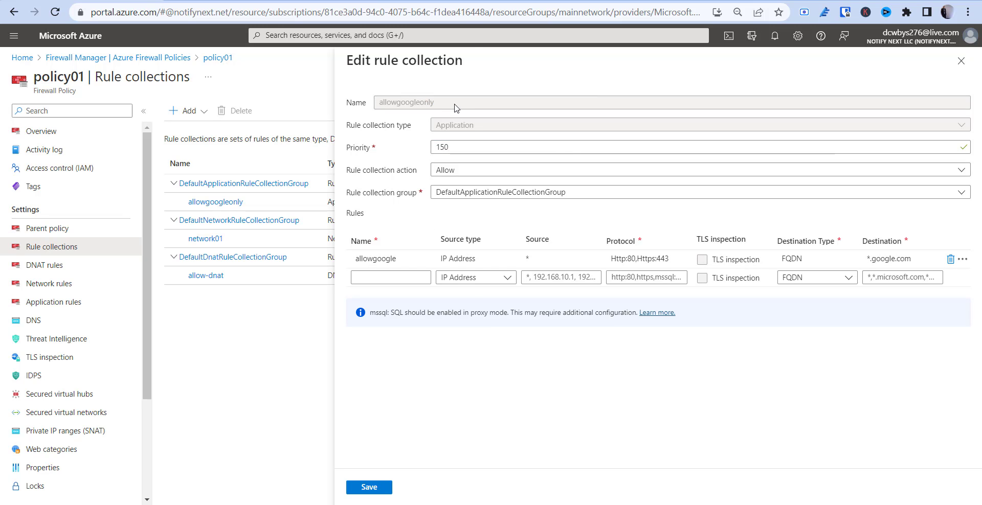
double_click(390, 106)
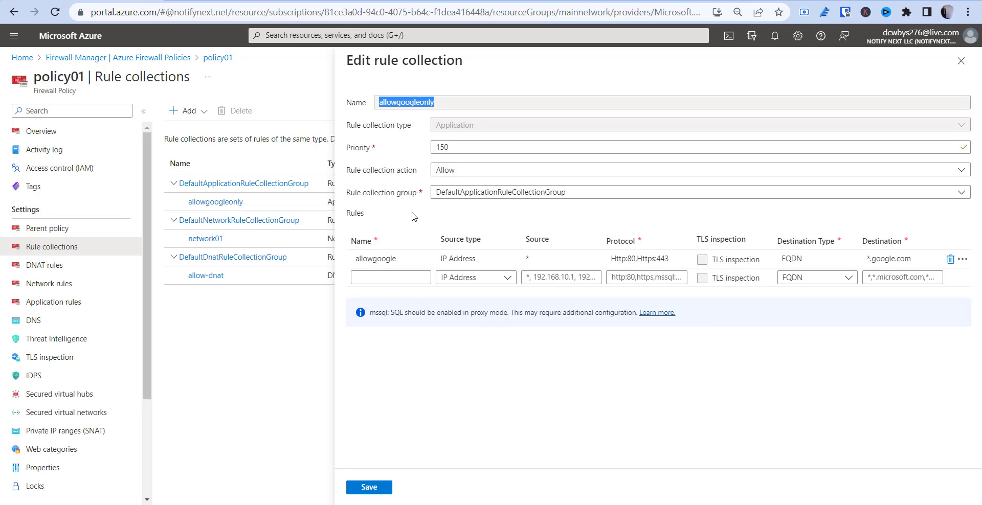
Add an allowcnn rule with source *, protocols http,https and FQDN destination *.cnn.com to the collection, and save it.
left_click(383, 276)
type("allo")
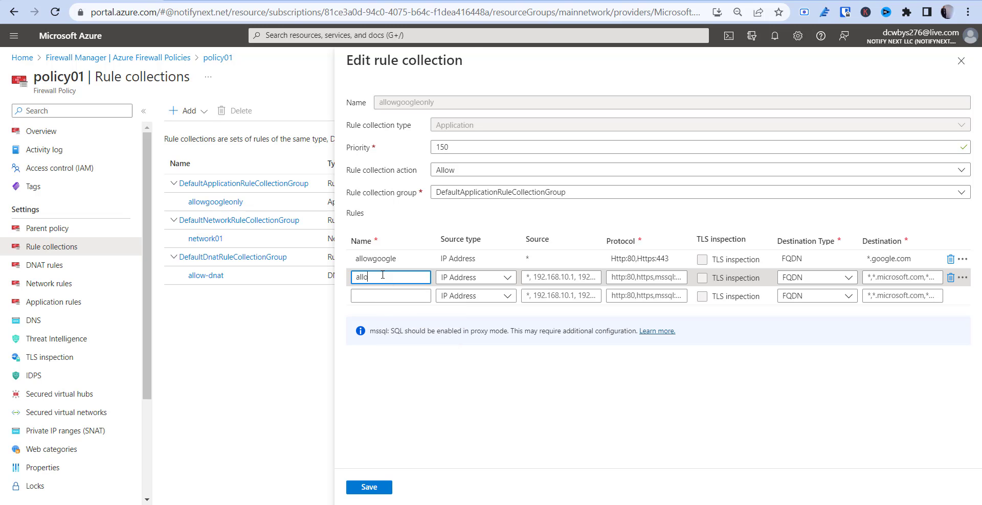
key("Tab")
key("Tab")
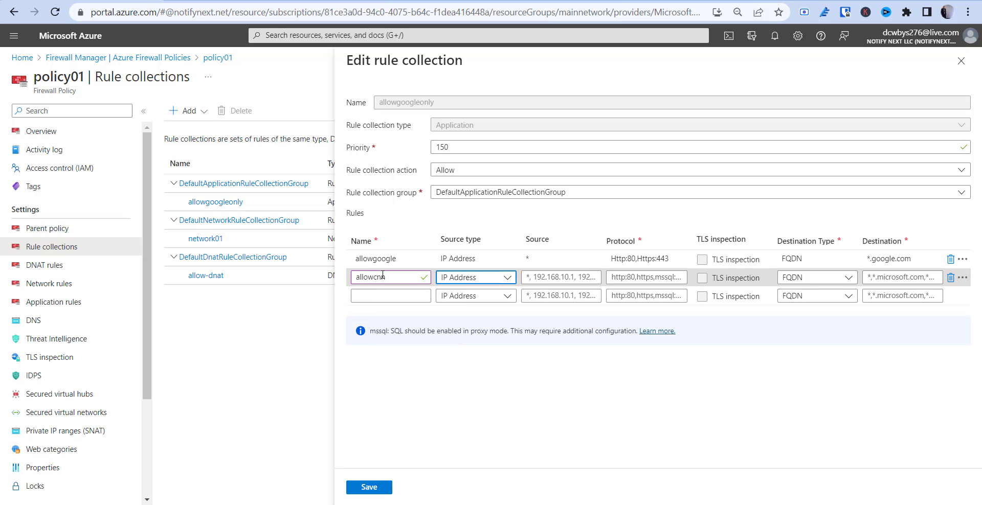
type("*")
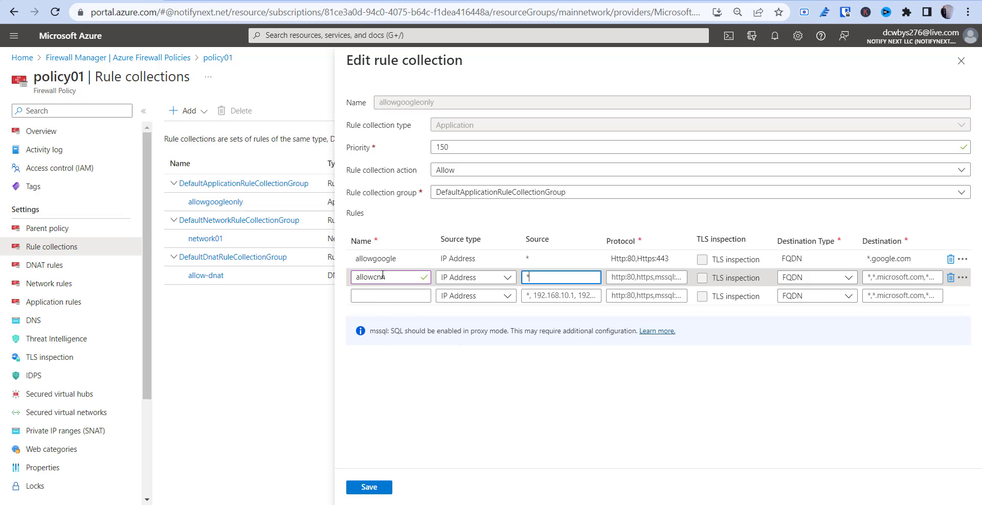
left_click(646, 280)
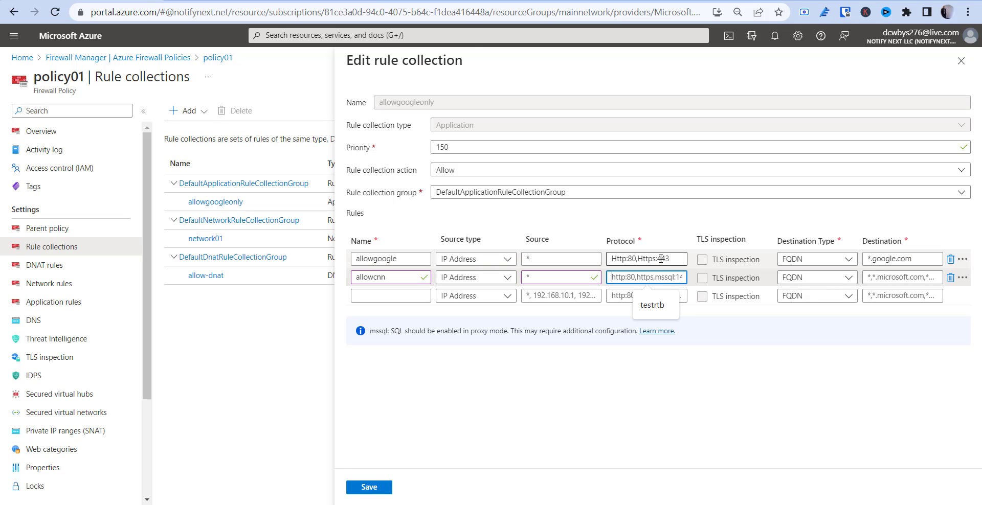
type("http,https")
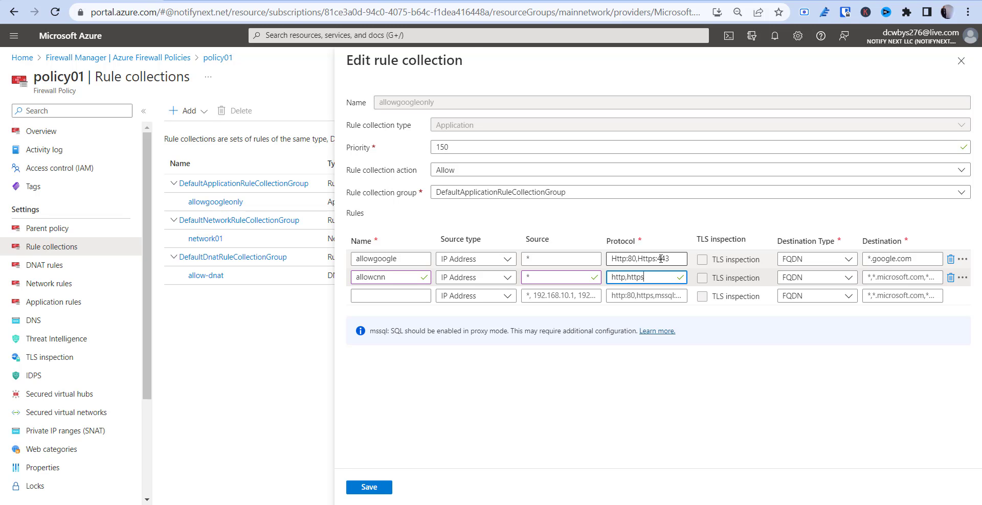
left_click(908, 272)
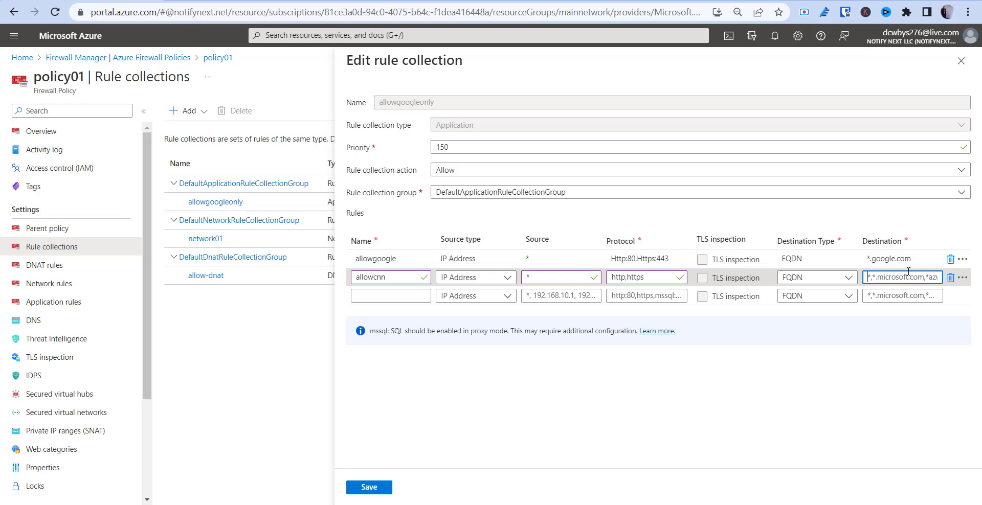
type("*")
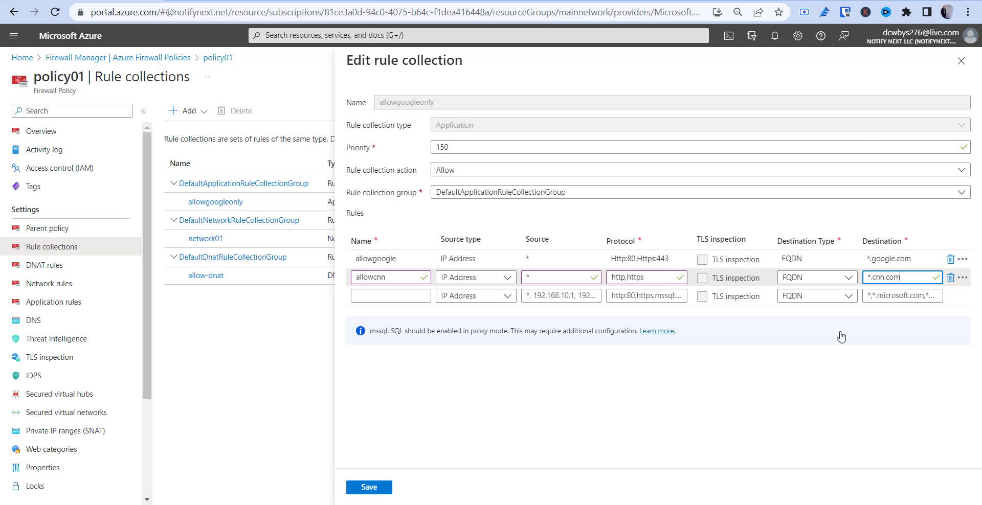
left_click(367, 489)
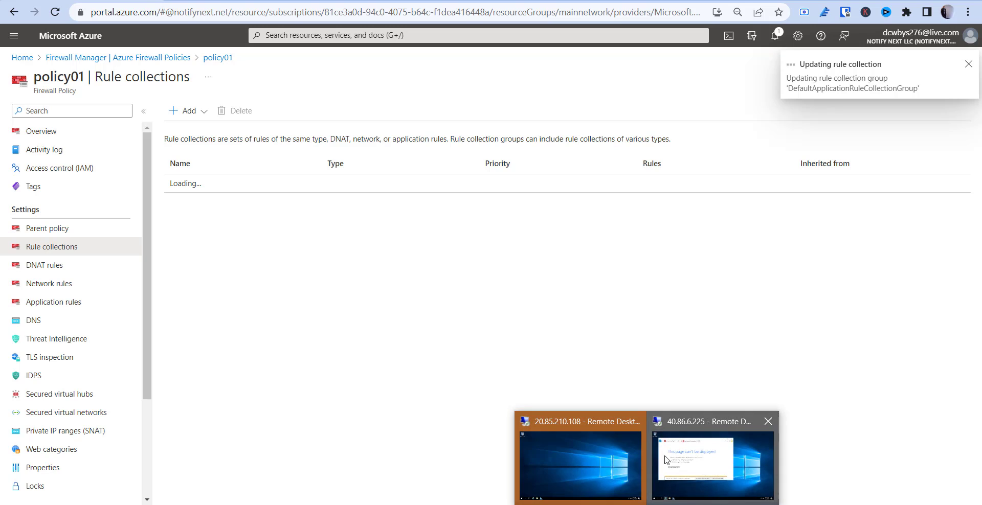
Switch to the 40.86.6.225 remote desktop, reload the CNN page, and try browsing to google.com and cnn.com.
left_click(686, 459)
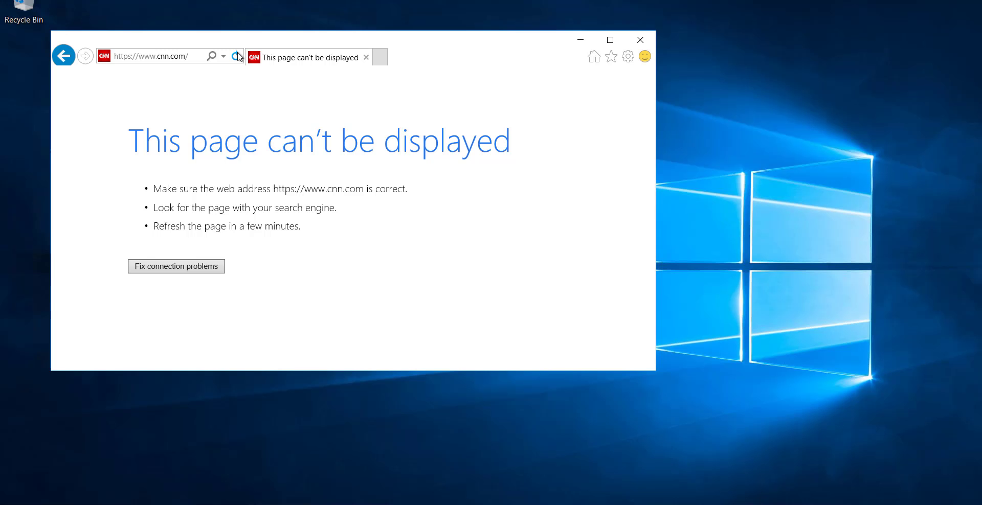
left_click(236, 56)
left_click(238, 57)
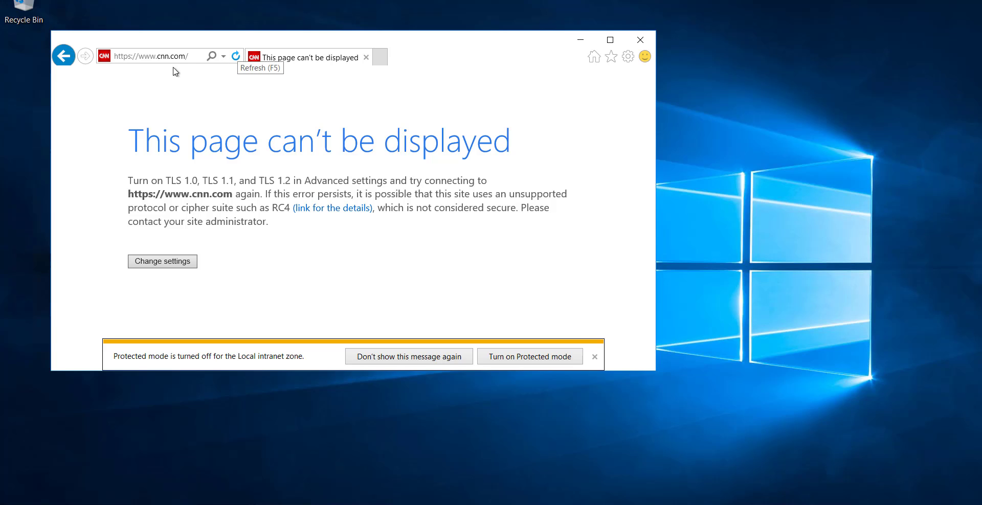
left_click(151, 57)
type("google.com/")
key("Return")
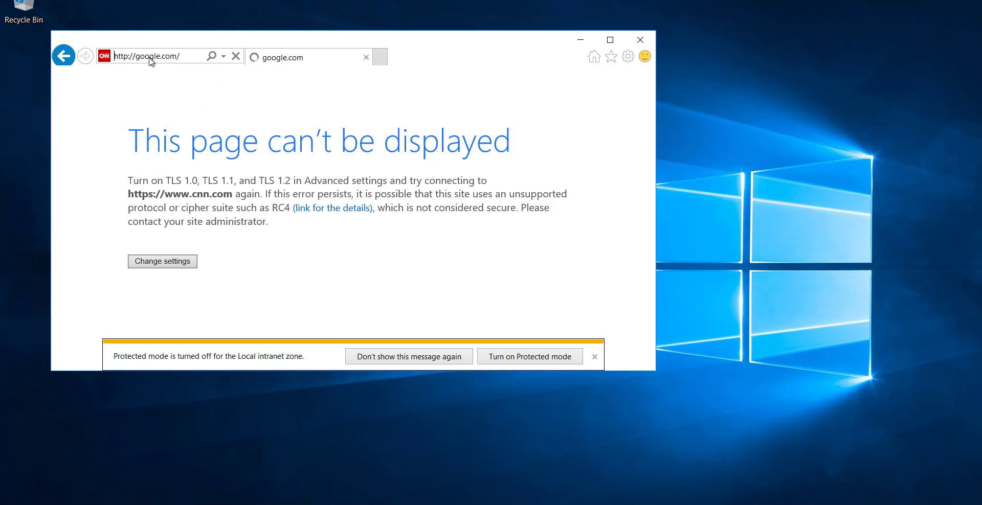
type("cnn.com/")
key("Return")
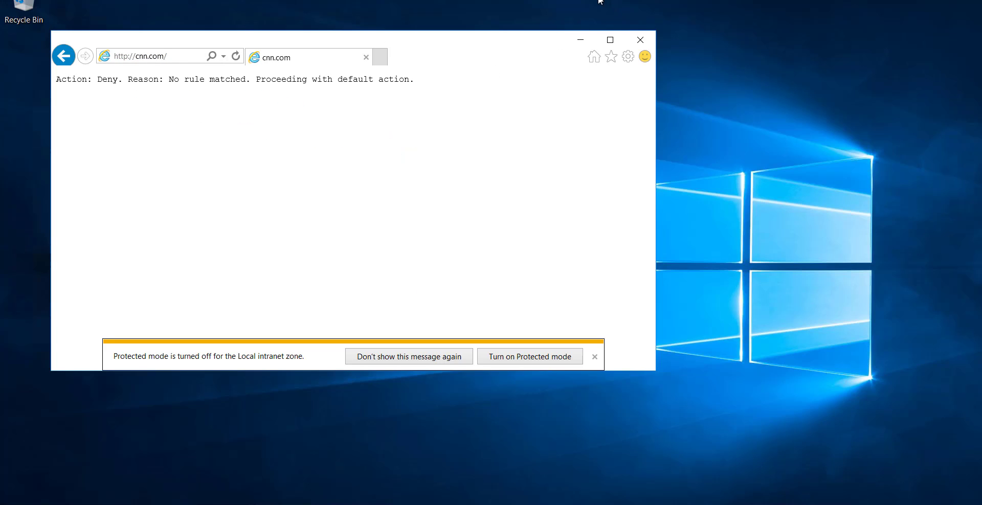
Restart Internet Explorer in the remote session and try browsing to cnn.com again.
left_click(614, 1)
left_click(654, 40)
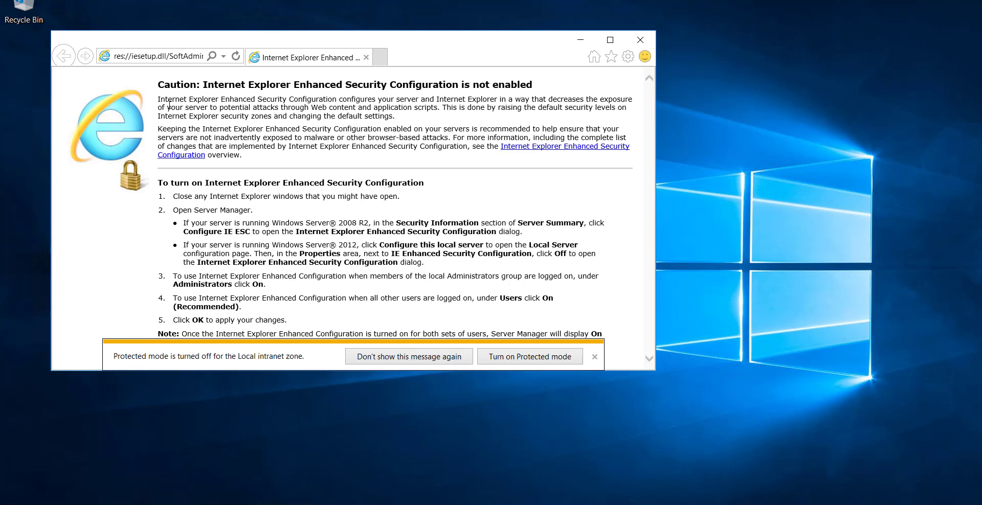
left_click(143, 60)
type("cnn.com/")
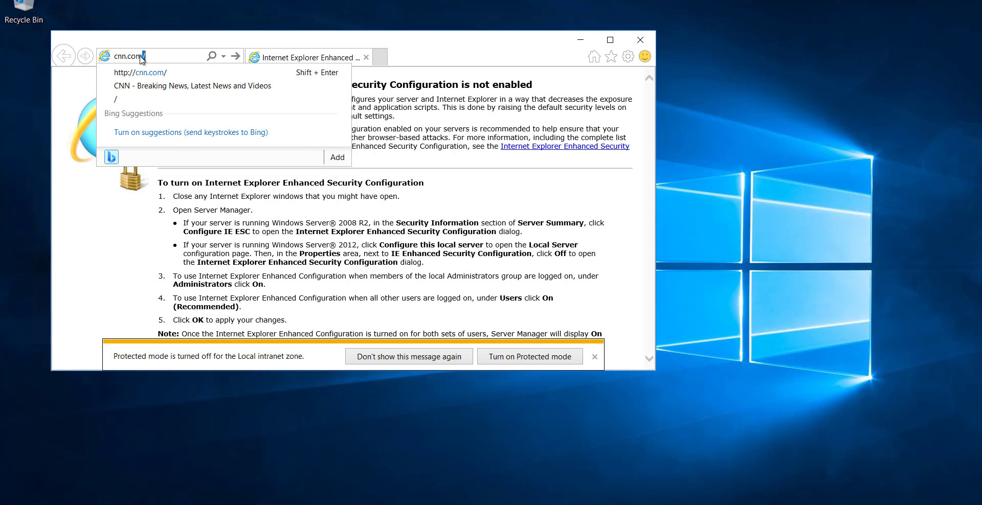
key("Return")
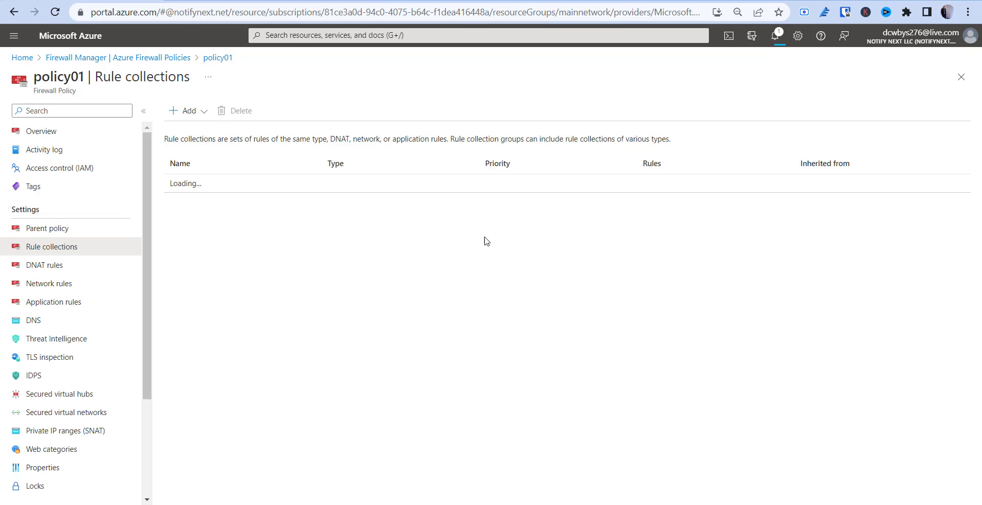
Check the rule collection update's notification in the Azure portal, and open and refresh the Virtual networks list.
left_click(774, 45)
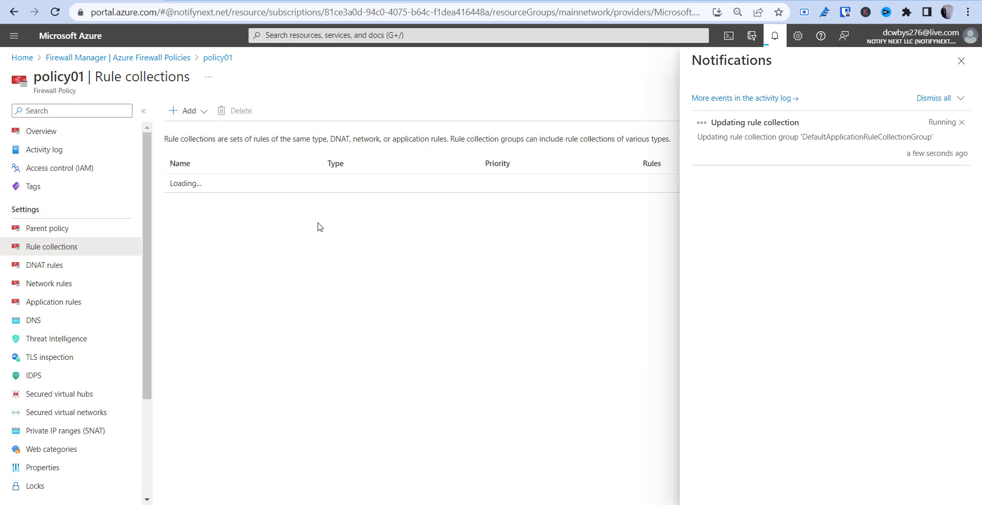
left_click(961, 61)
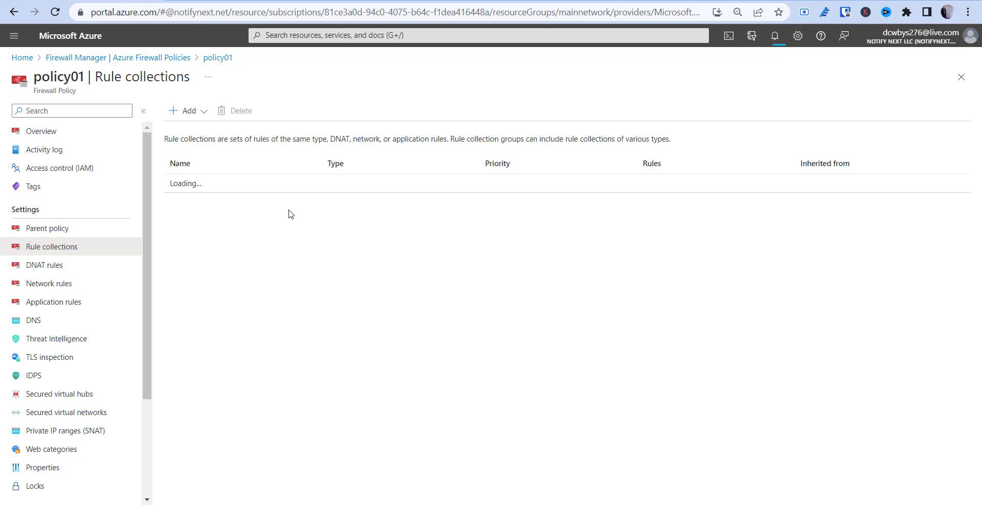
left_click(351, 34)
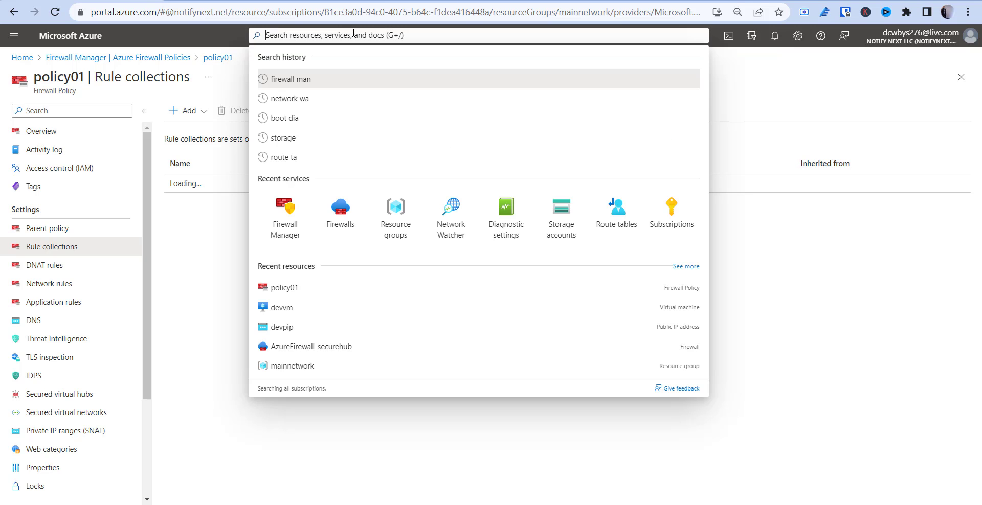
type("vne")
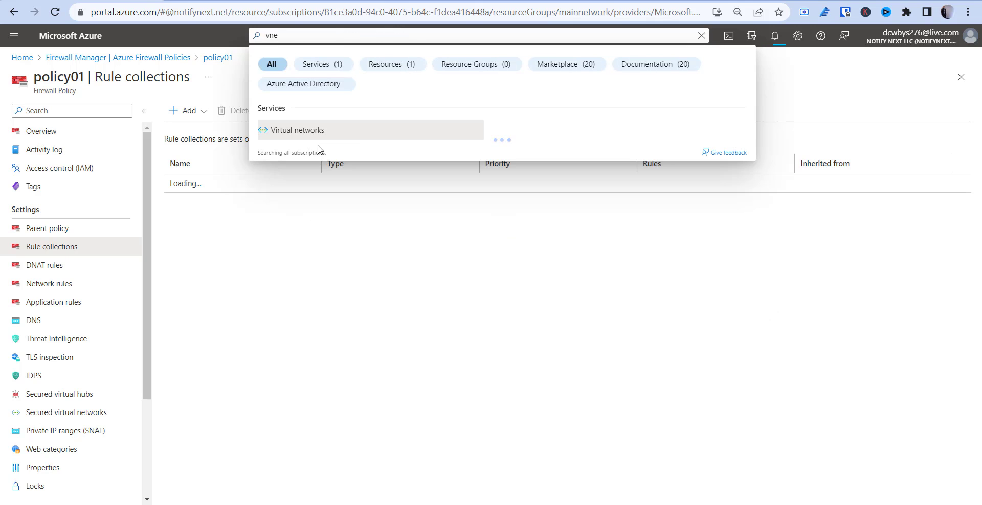
left_click(310, 132)
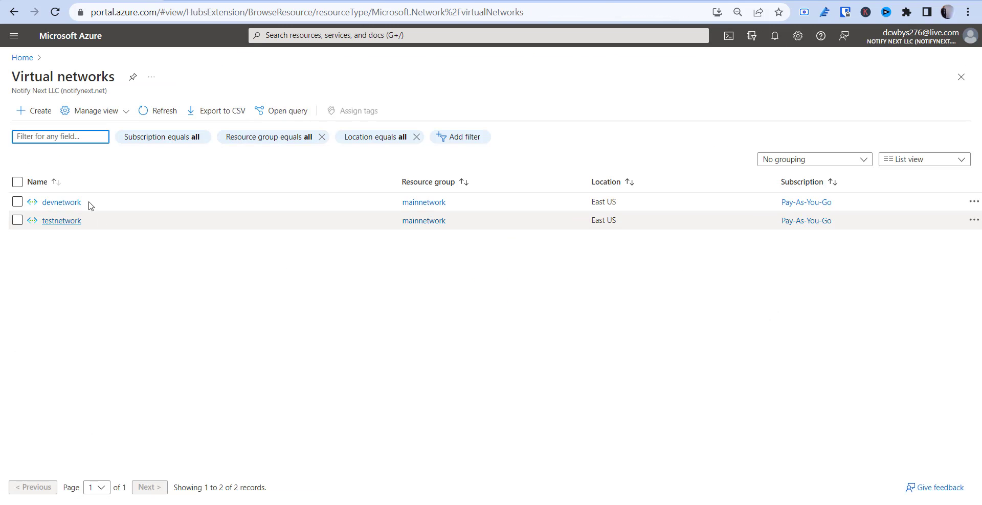
left_click(144, 114)
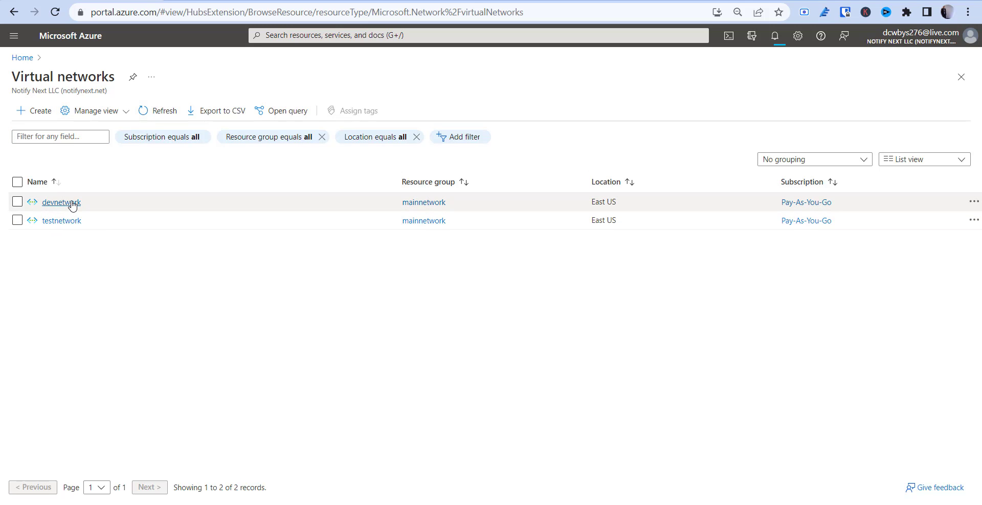
Open testnetwork's peerings and widen the Name column to read the hub peering's full name.
mouse_move(68, 201)
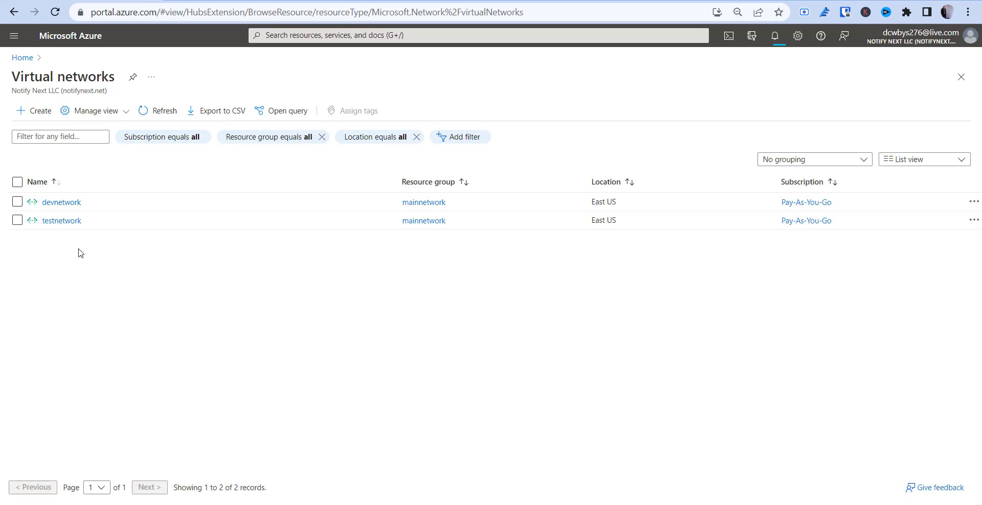
left_click(59, 223)
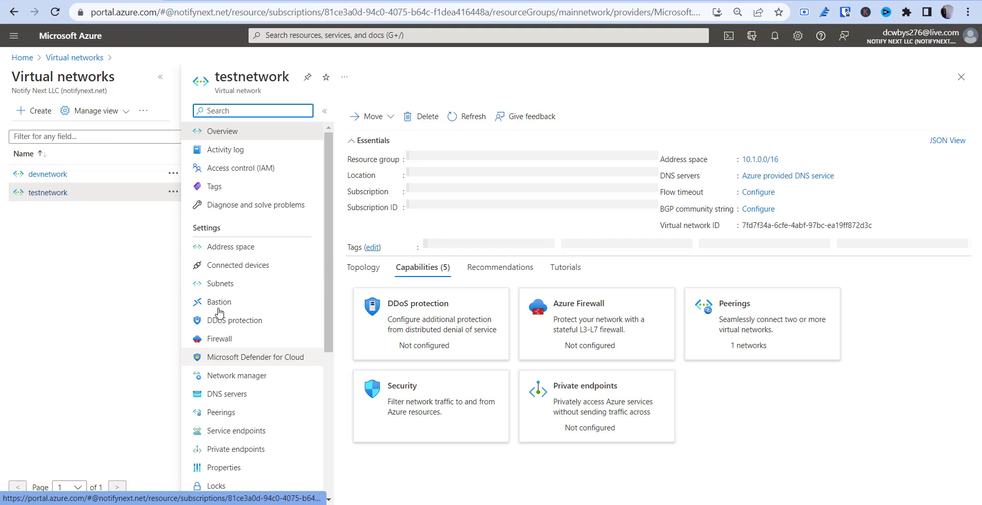
left_click(228, 415)
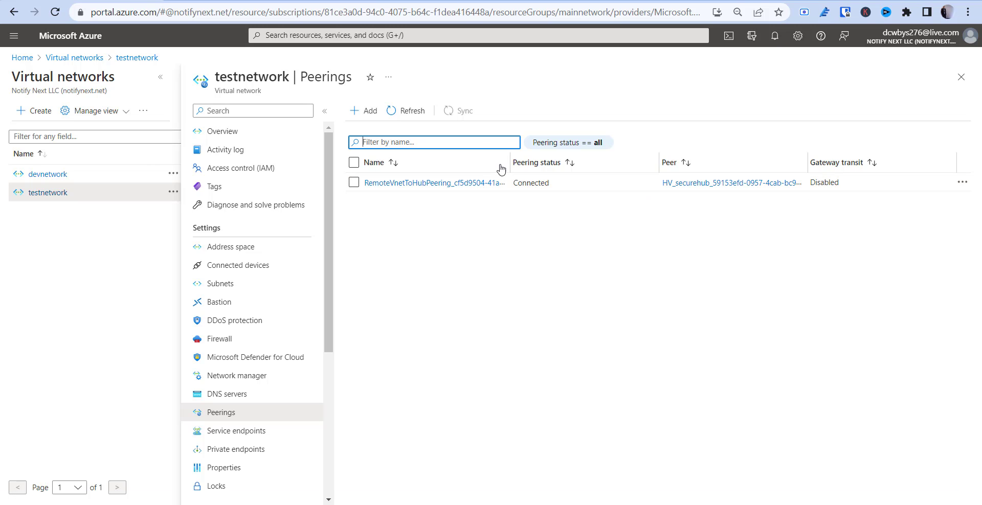
left_click_drag(521, 162, 604, 171)
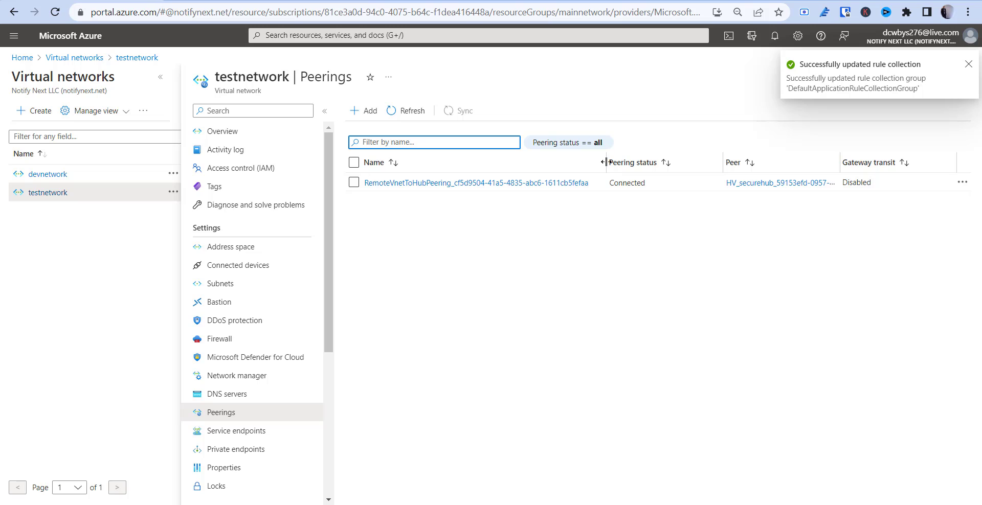
left_click_drag(604, 162, 475, 165)
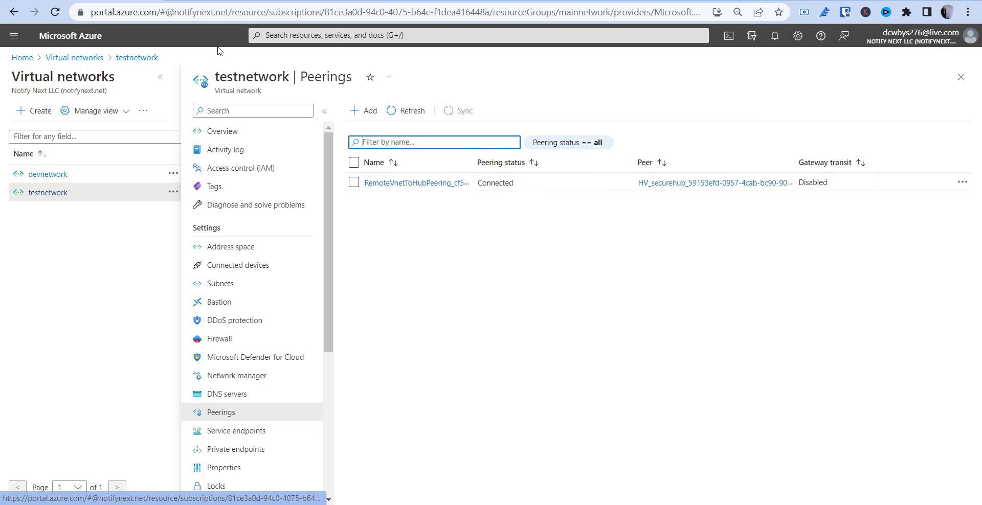
Open vwan01's virtual network connections through testnetwork's mainnetwork resource group.
mouse_move(226, 2)
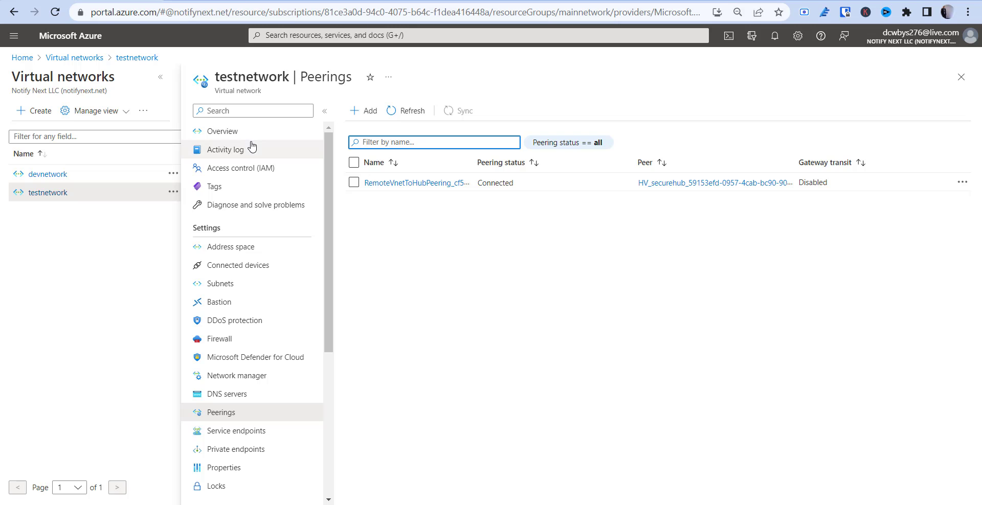
left_click(136, 57)
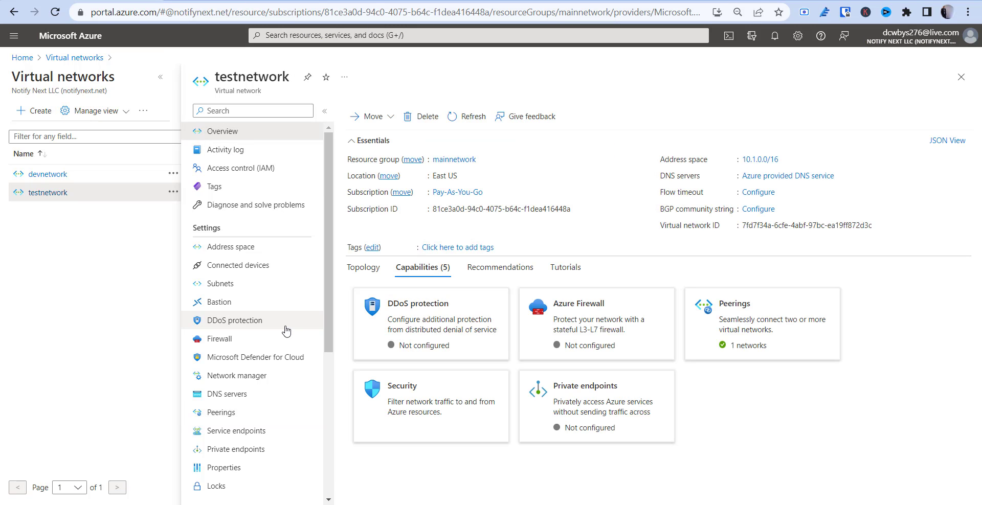
left_click(456, 159)
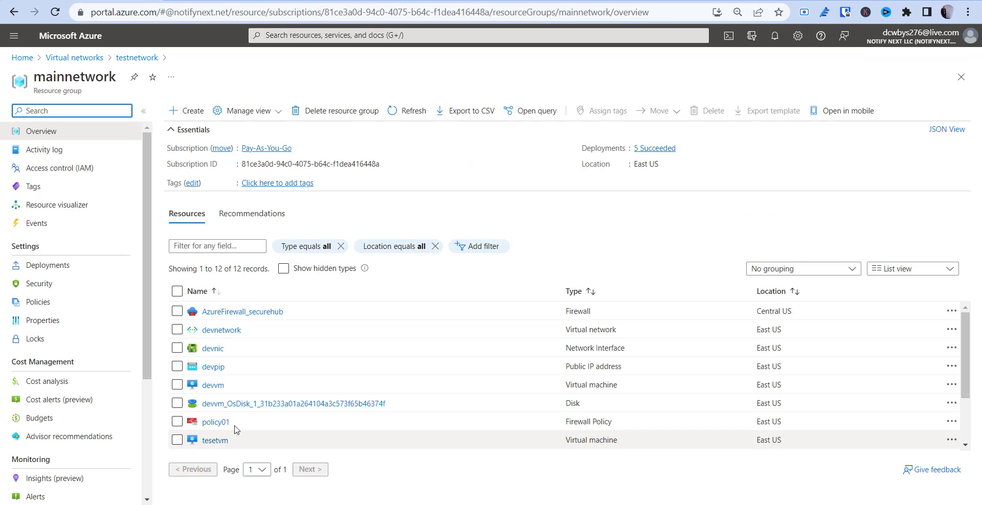
scroll(235, 433, "down", 3)
left_click(214, 442)
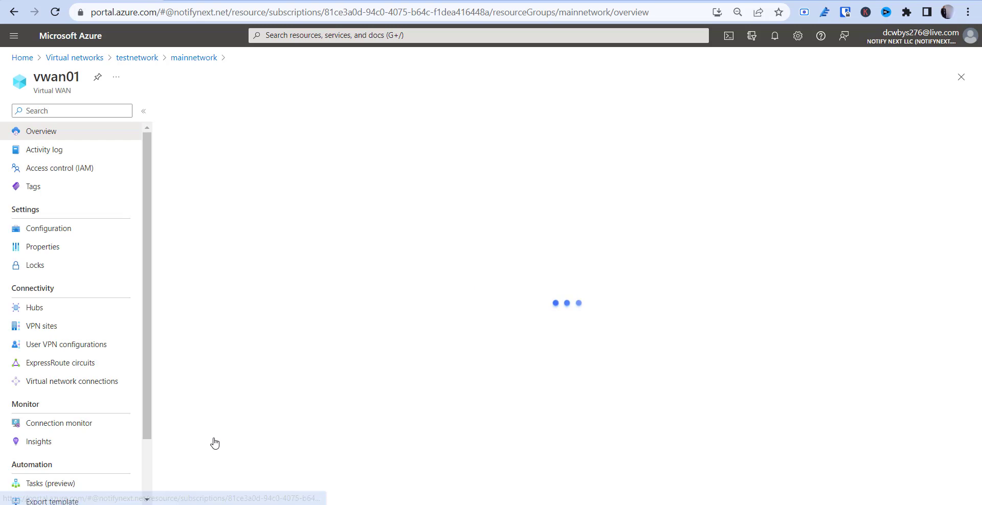
left_click(70, 383)
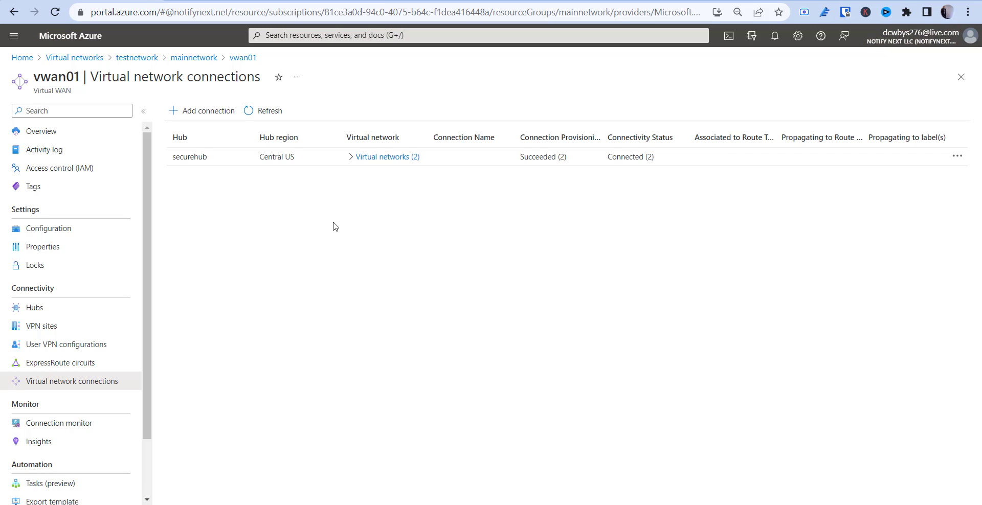
Expand securehub's connected virtual networks and view the Add connection form without creating a connection.
left_click(358, 159)
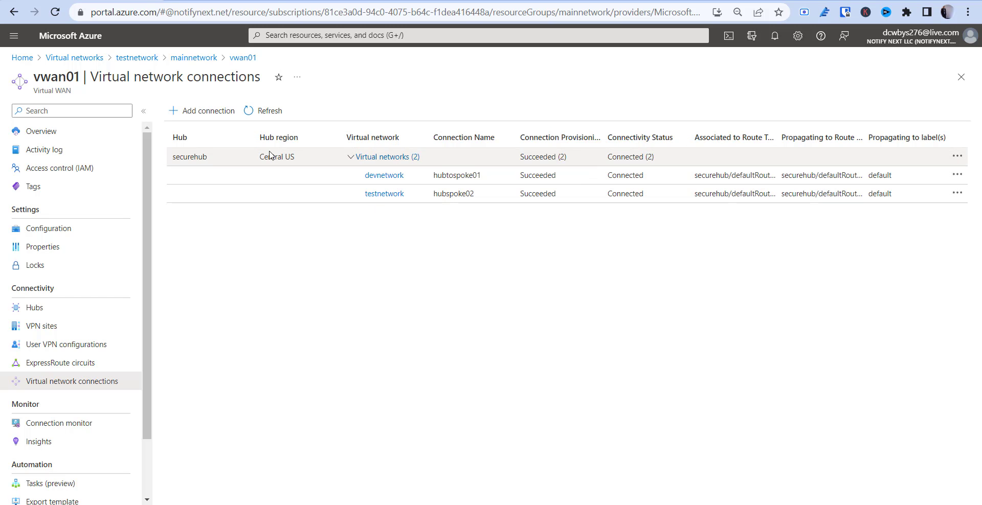
left_click(220, 116)
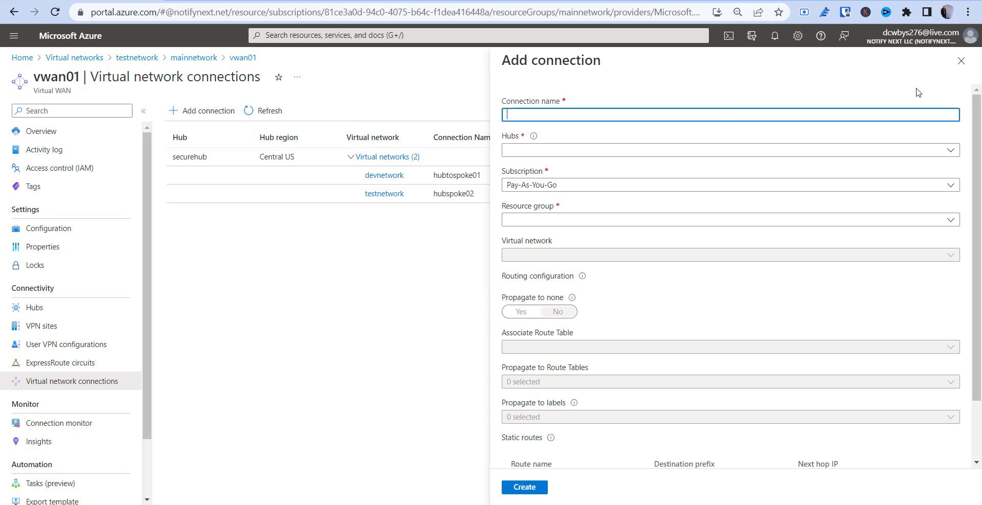
left_click(961, 62)
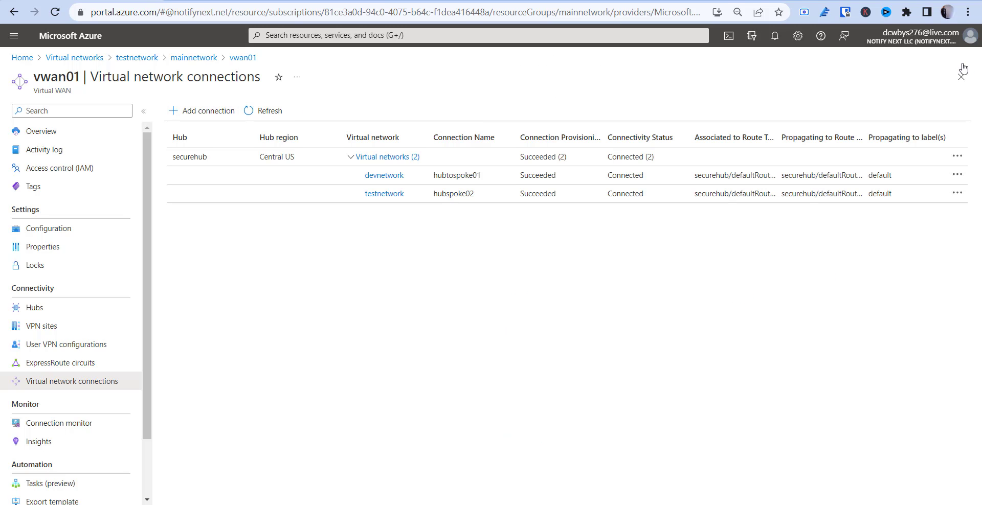